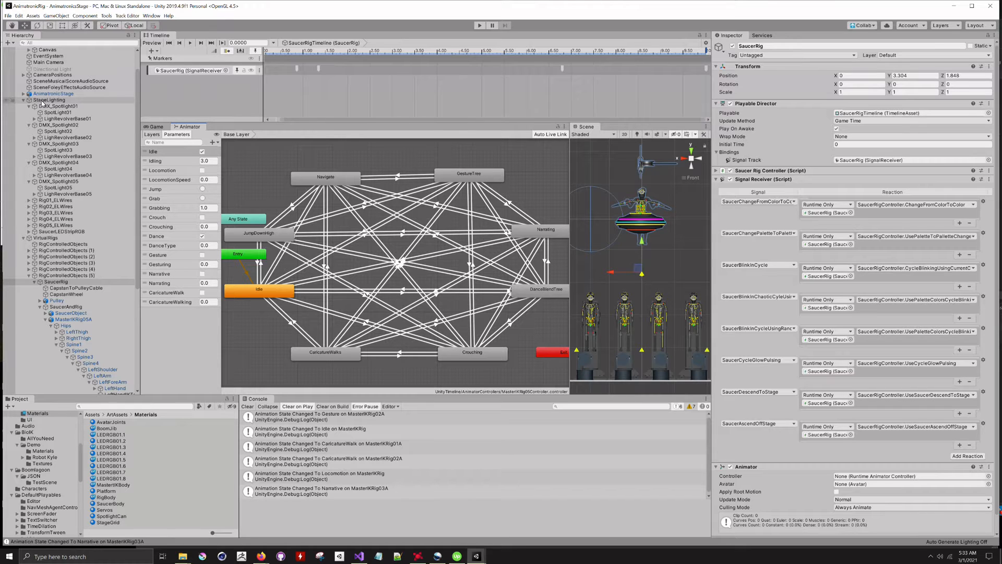
# Examine the StageLighting object's spotlight dynamics, lighting scheme, palettes, EL wire effects and signal receiver reactions
pyautogui.click(44, 100)
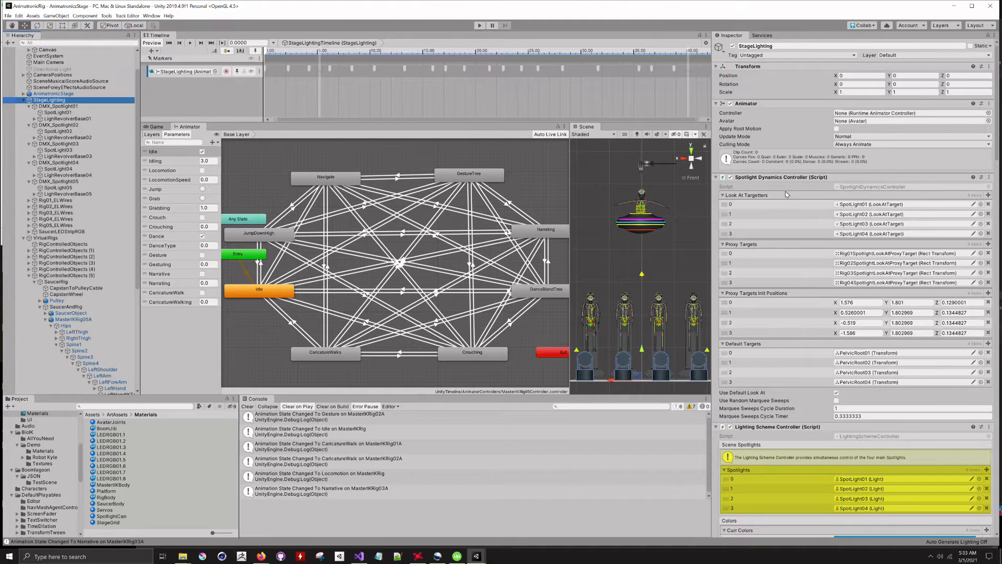
pyautogui.scroll(-5, 786, 190)
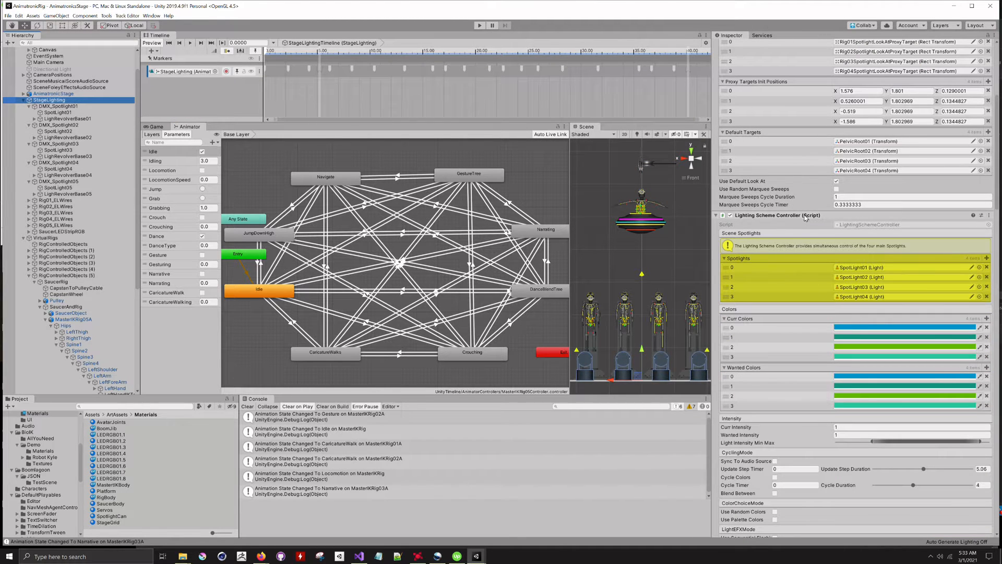
pyautogui.scroll(-3, 803, 216)
pyautogui.scroll(-2, 803, 214)
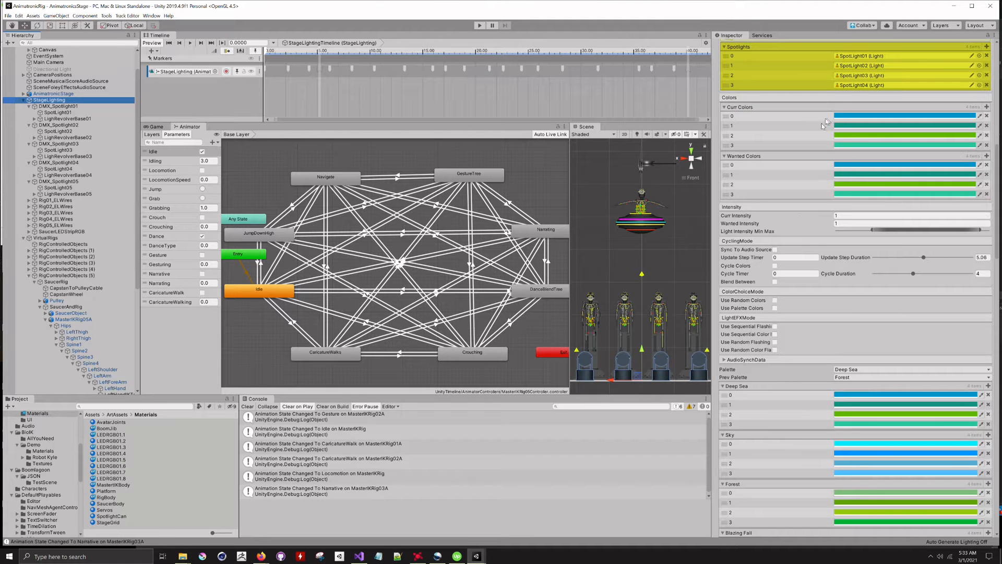
pyautogui.scroll(-6, 851, 348)
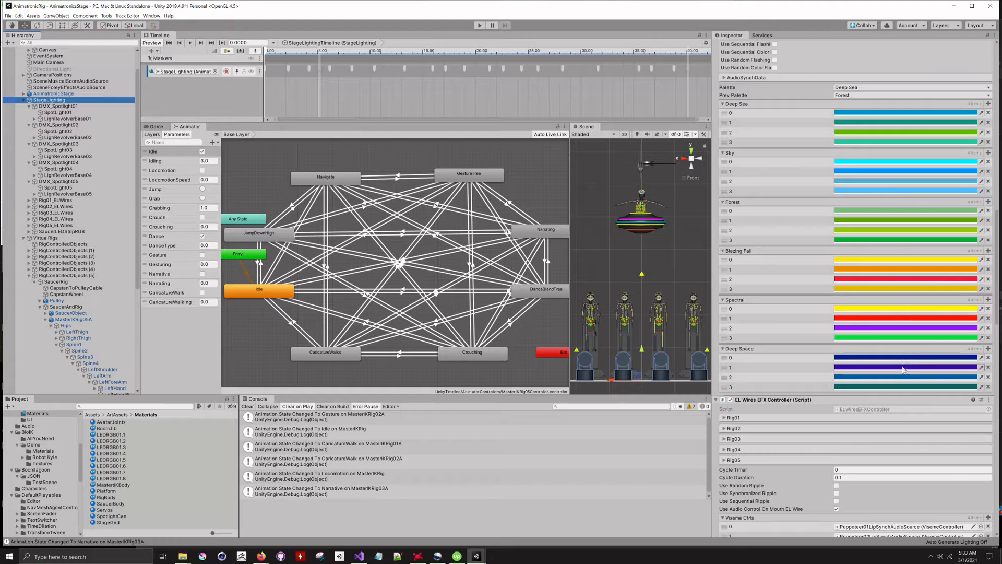
pyautogui.scroll(-2, 903, 365)
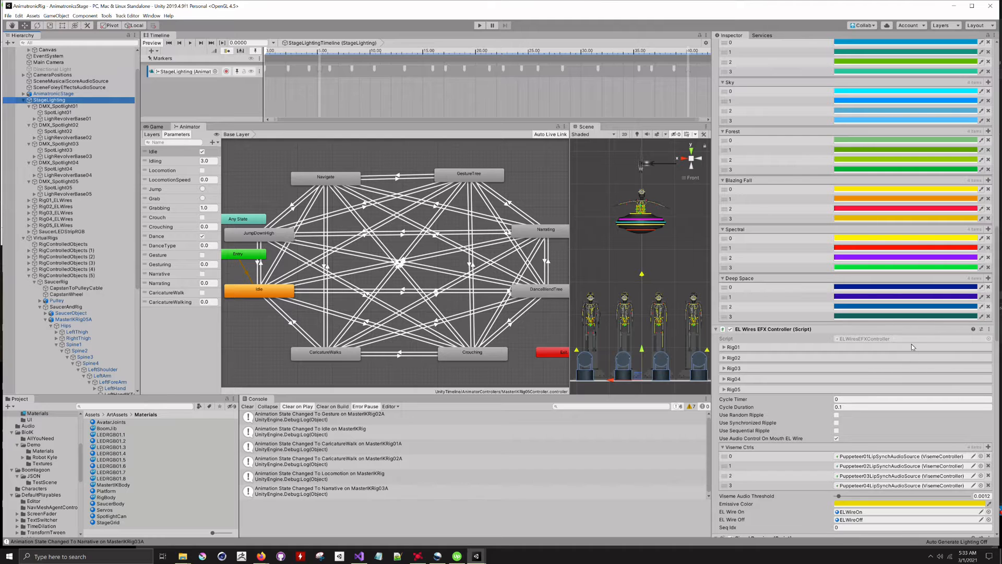
pyautogui.scroll(-4, 912, 345)
pyautogui.scroll(-4, 907, 344)
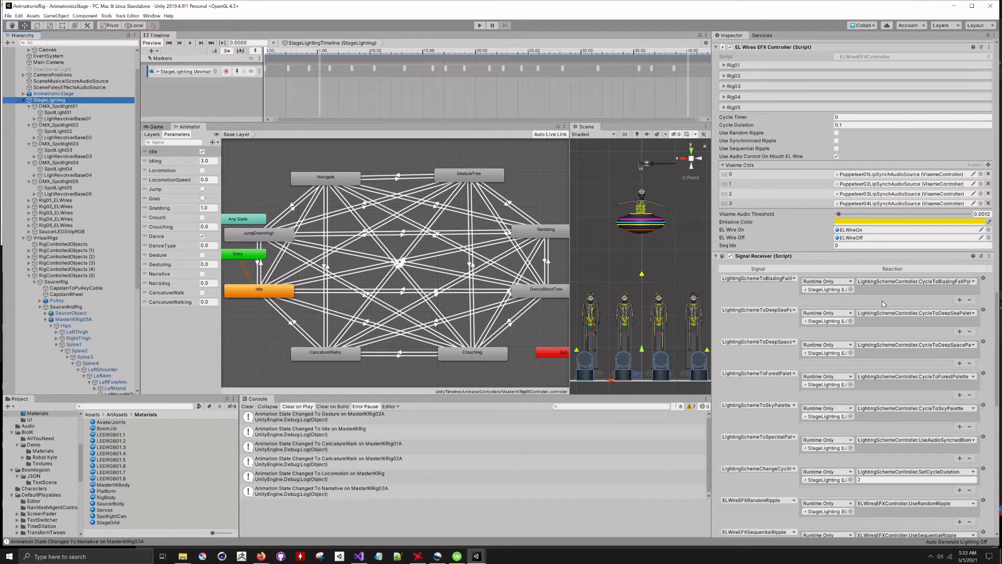
pyautogui.scroll(-5, 882, 301)
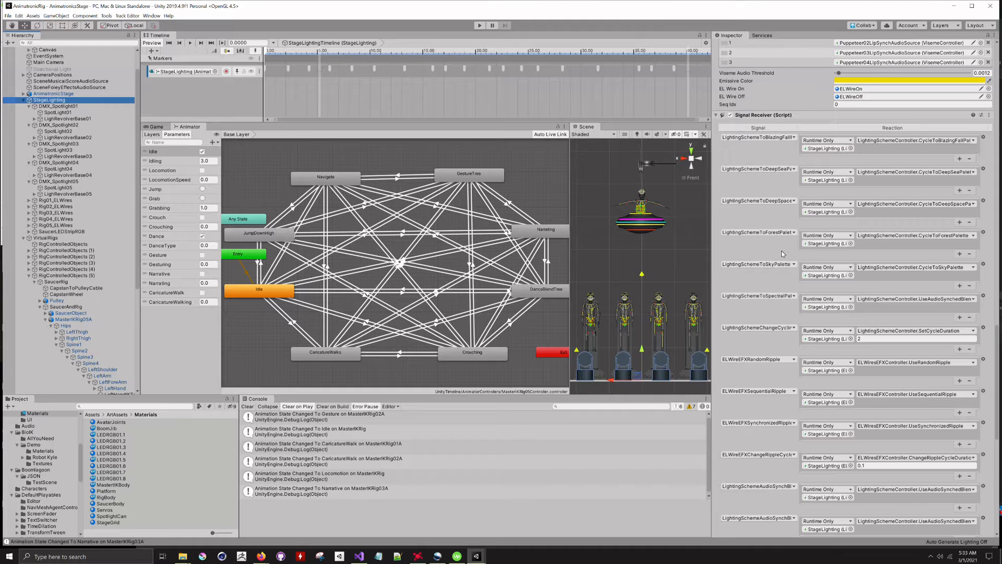
pyautogui.scroll(-14, 781, 251)
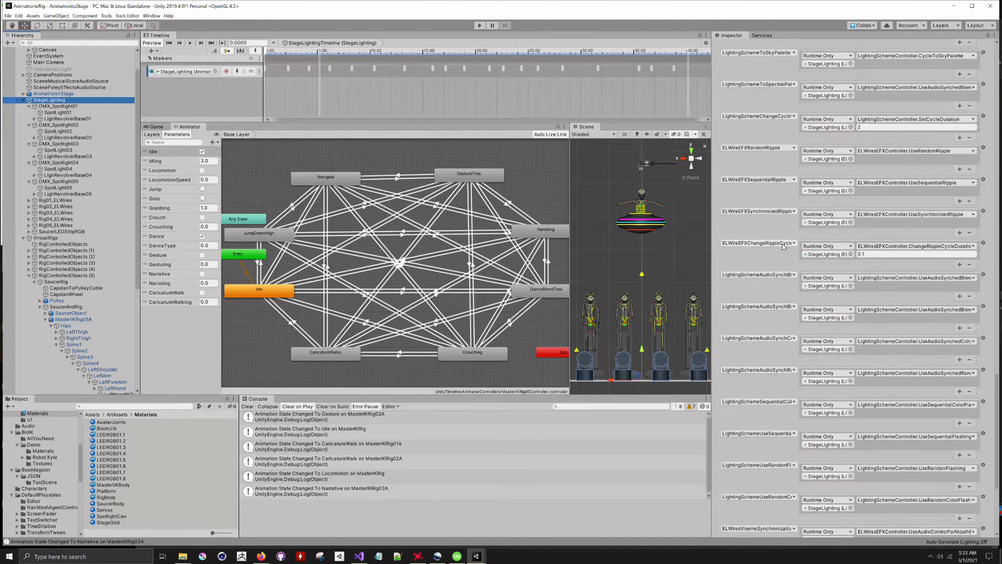
pyautogui.scroll(-20, 781, 245)
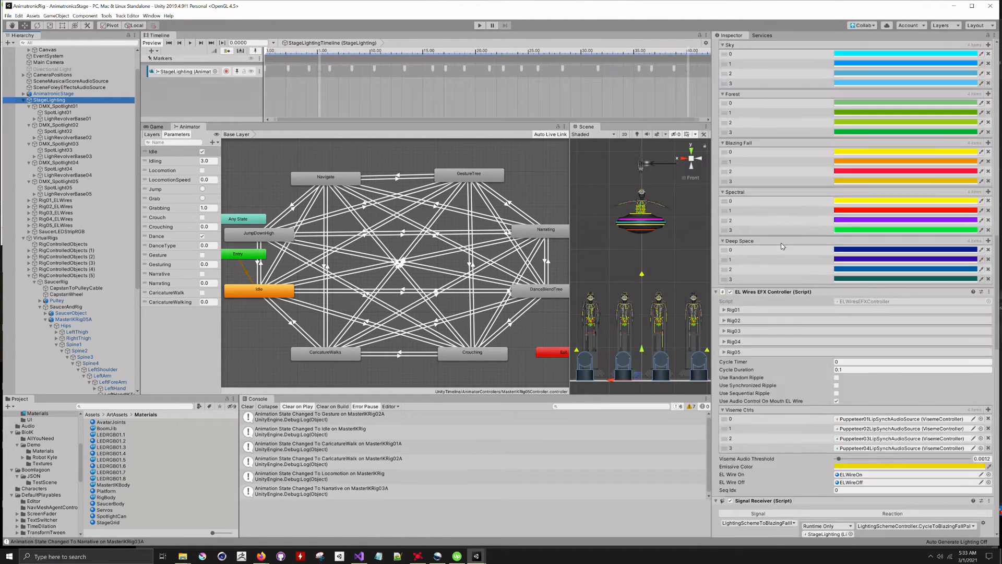
# Review the StageLighting components again from the transform down to the Playable Director
pyautogui.scroll(20, 783, 243)
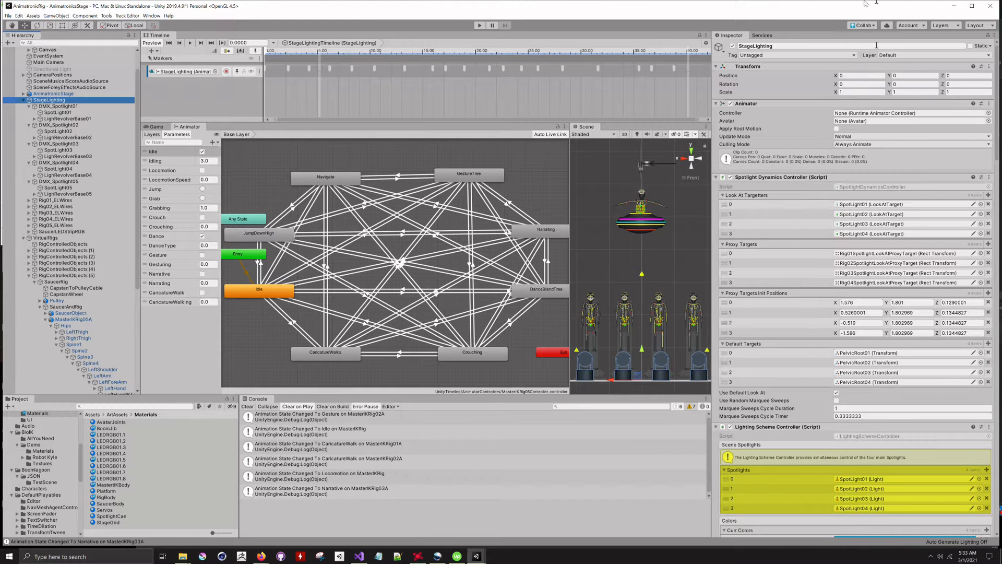
pyautogui.scroll(-20, 843, 344)
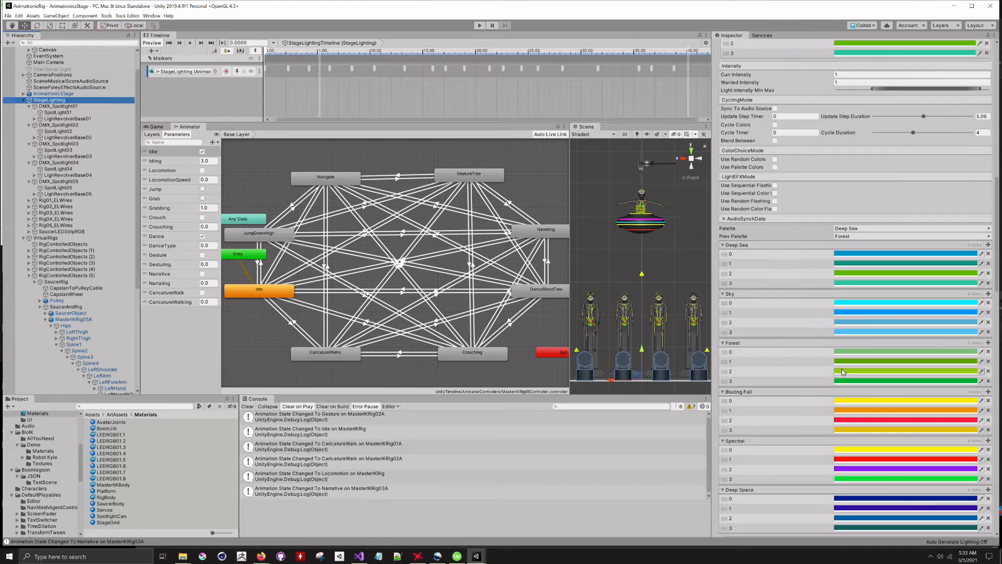
pyautogui.scroll(-10, 841, 368)
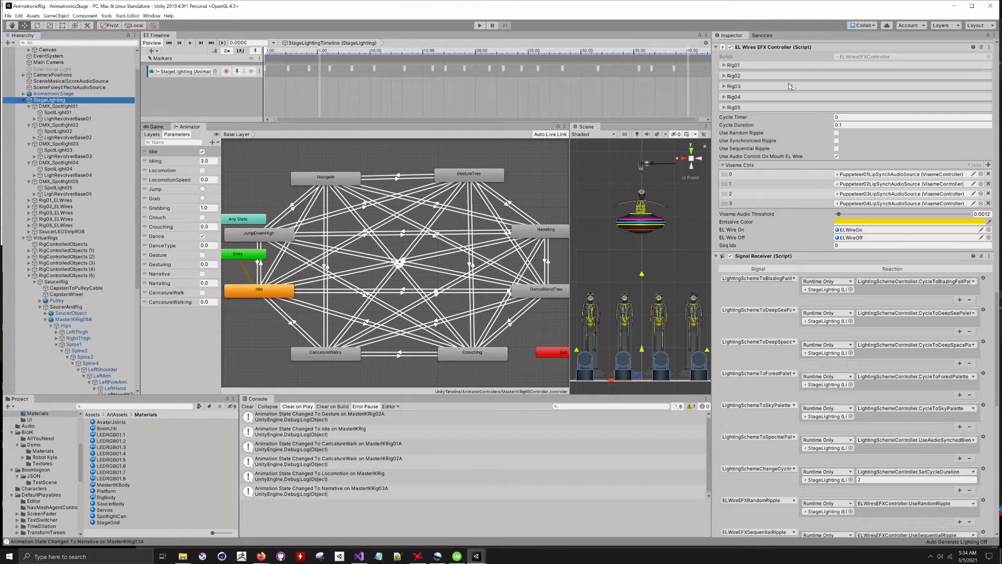
pyautogui.scroll(-10, 806, 239)
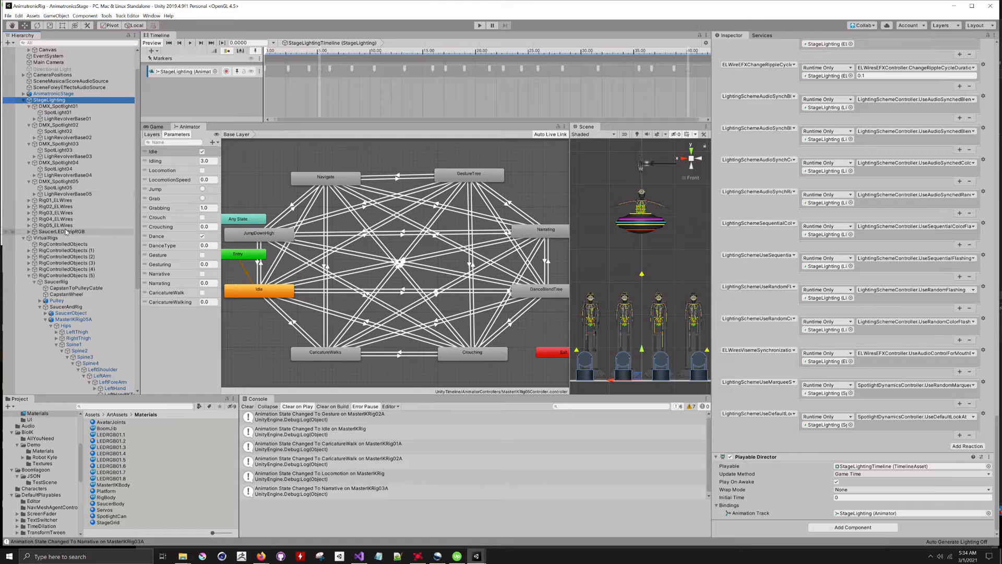
# Collapse the StageLighting and MasterIKRig05A branches after viewing the saucer's LED strips, and inspect the MasterIKBody material
pyautogui.click(29, 232)
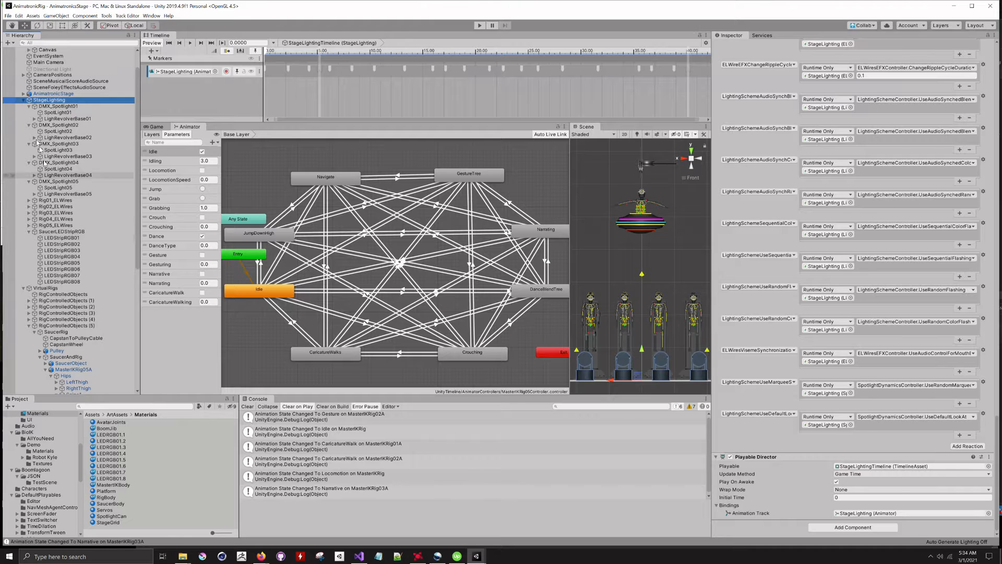
pyautogui.click(23, 101)
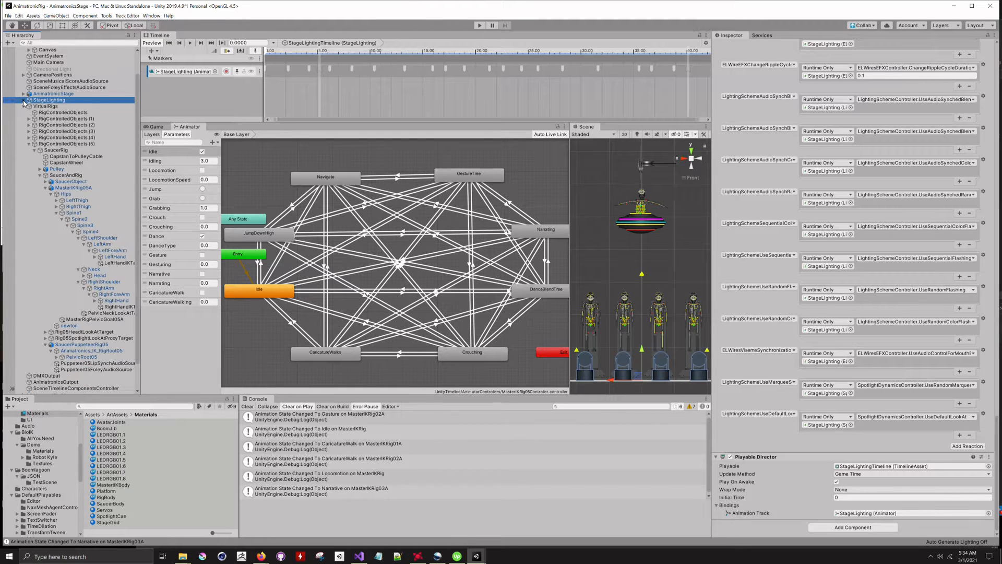
pyautogui.click(44, 188)
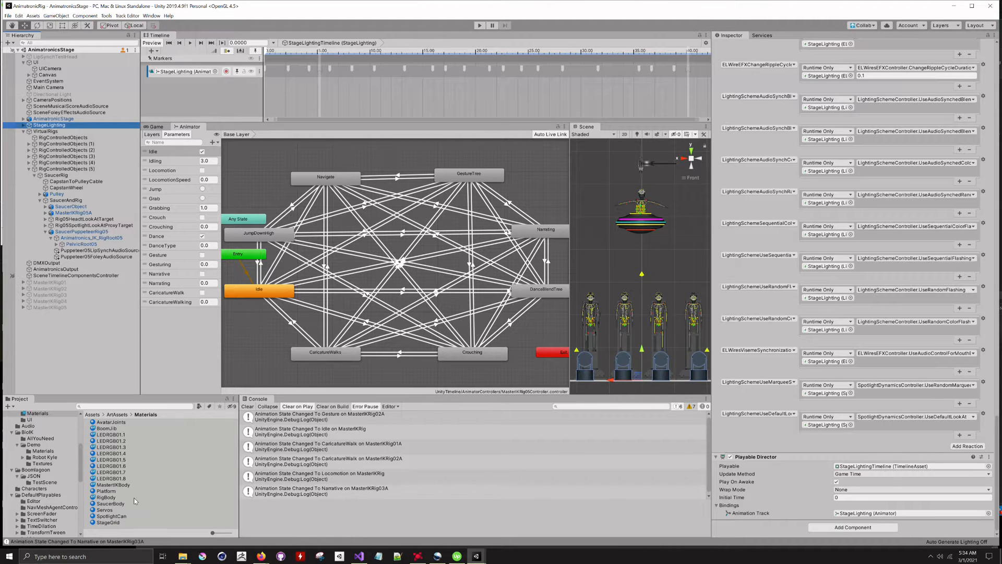
pyautogui.click(124, 485)
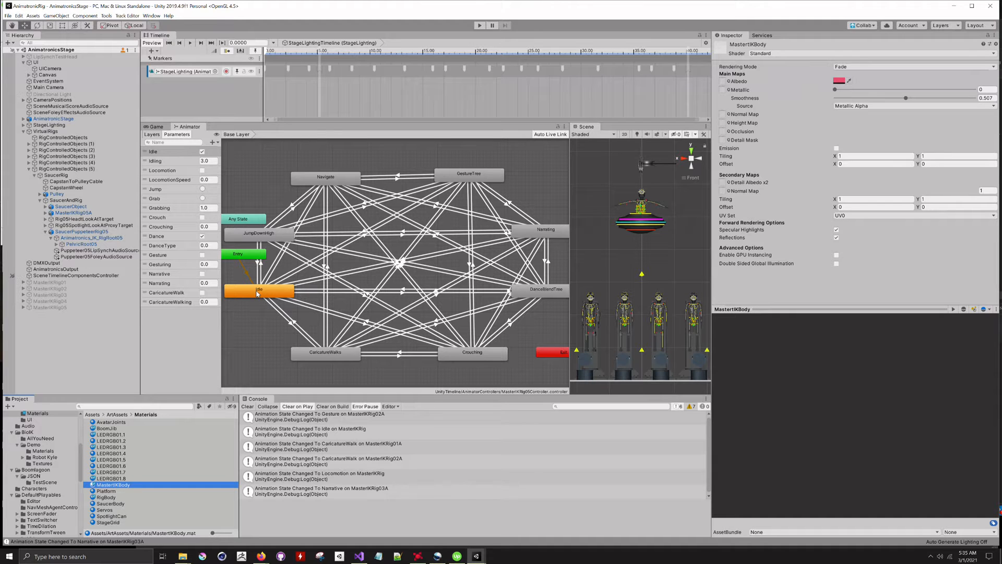
# Open the Navigate state's blend tree and play its preview using the Unity Model
pyautogui.click(343, 179)
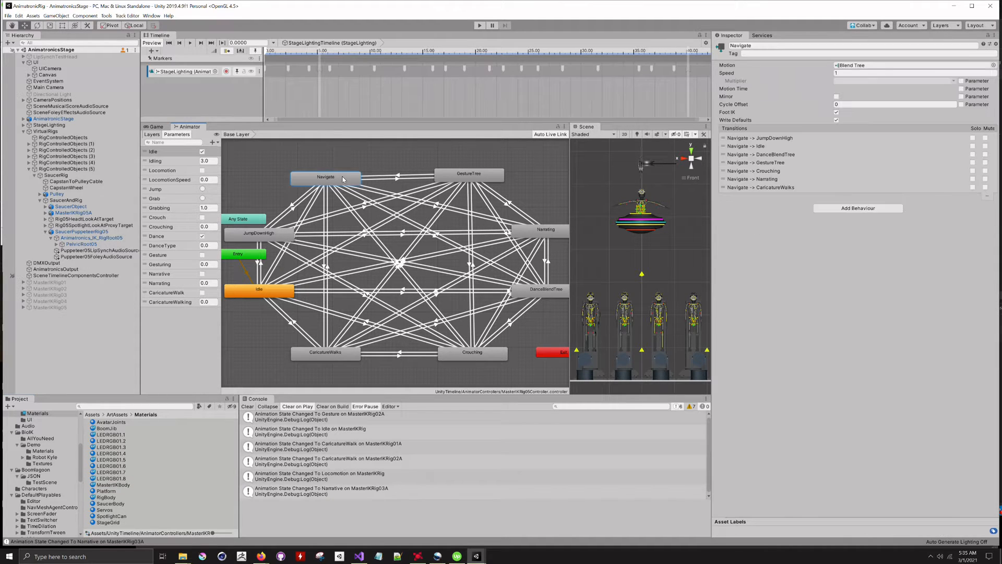
pyautogui.doubleClick(343, 179)
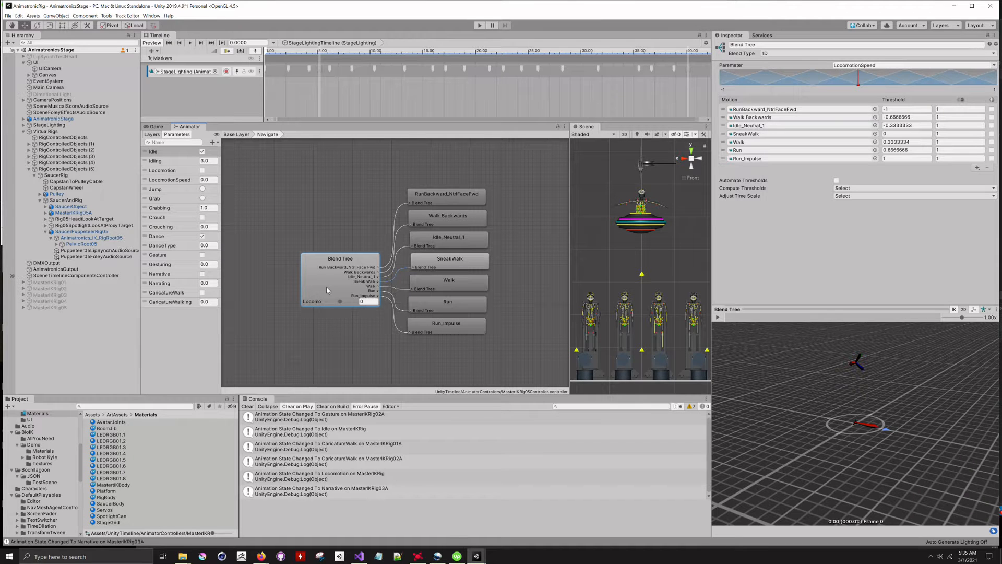
pyautogui.click(986, 309)
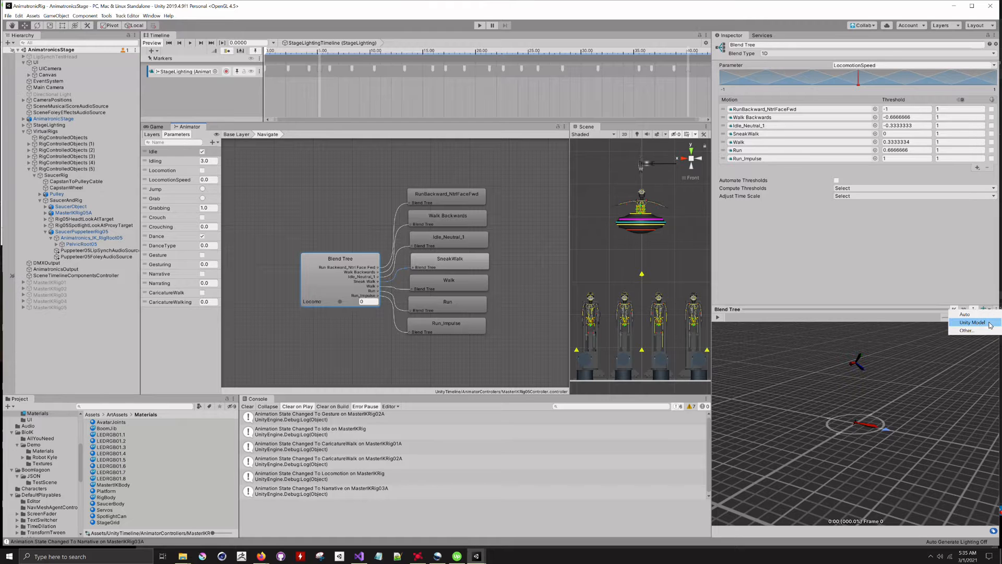
pyautogui.click(971, 322)
pyautogui.moveTo(910, 381); pyautogui.dragTo(909, 431, button='middle')
pyautogui.click(718, 317)
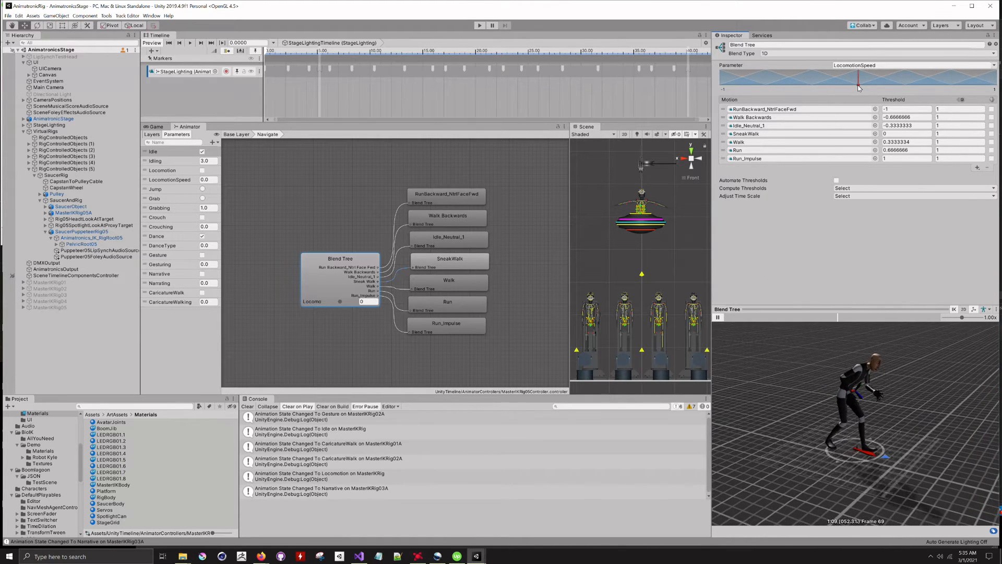
# Preview the Navigate motions by varying the LocomotionSpeed blend to about -0.32, about 0.02 and finally about -0.02
pyautogui.moveTo(859, 88); pyautogui.dragTo(820, 89)
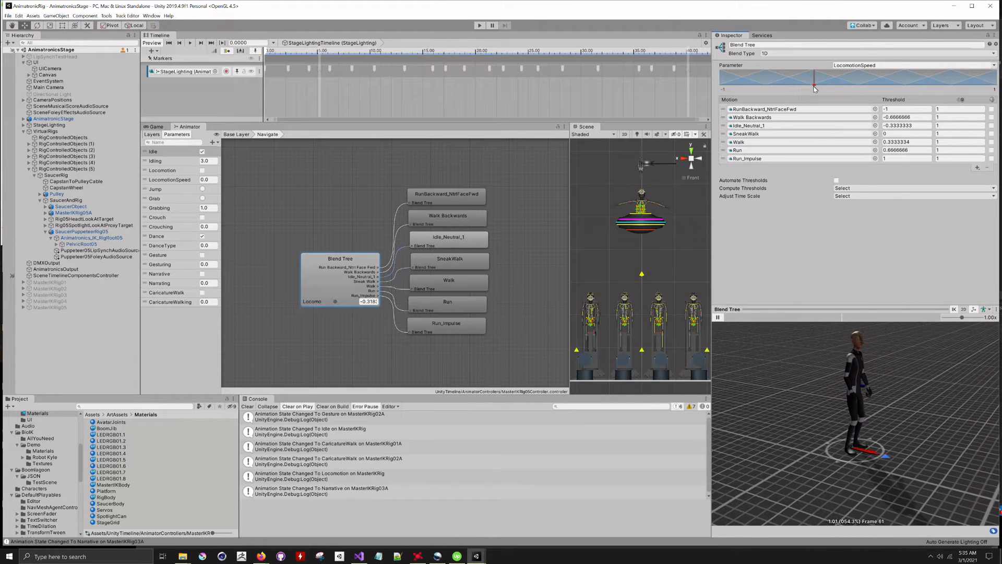
pyautogui.moveTo(815, 89)
pyautogui.mouseDown()
pyautogui.moveTo(719, 94)
pyautogui.moveTo(892, 79)
pyautogui.moveTo(856, 88)
pyautogui.mouseUp()
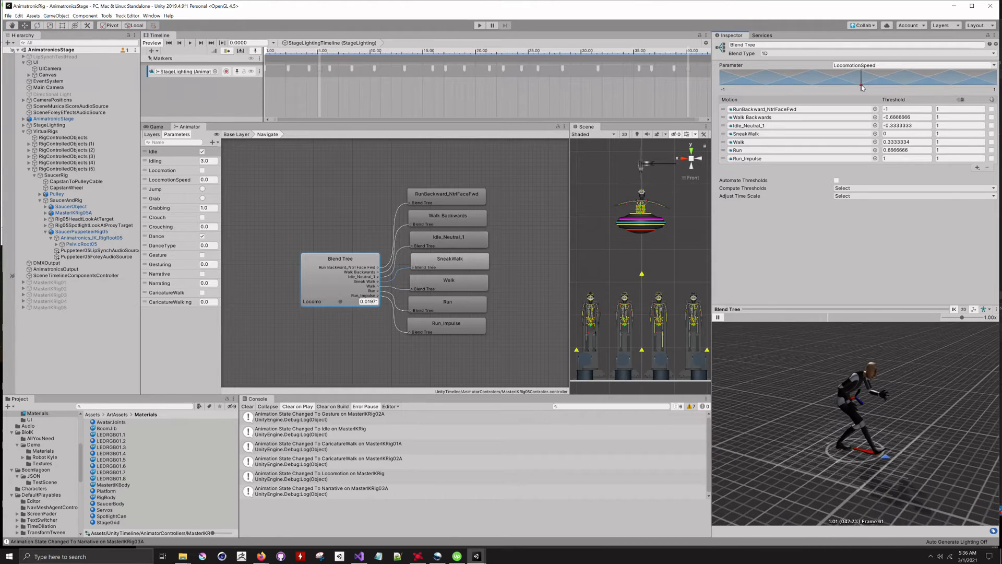
pyautogui.moveTo(874, 83)
pyautogui.mouseDown()
pyautogui.moveTo(989, 51)
pyautogui.moveTo(851, 83)
pyautogui.moveTo(625, 106)
pyautogui.moveTo(854, 87)
pyautogui.mouseUp()
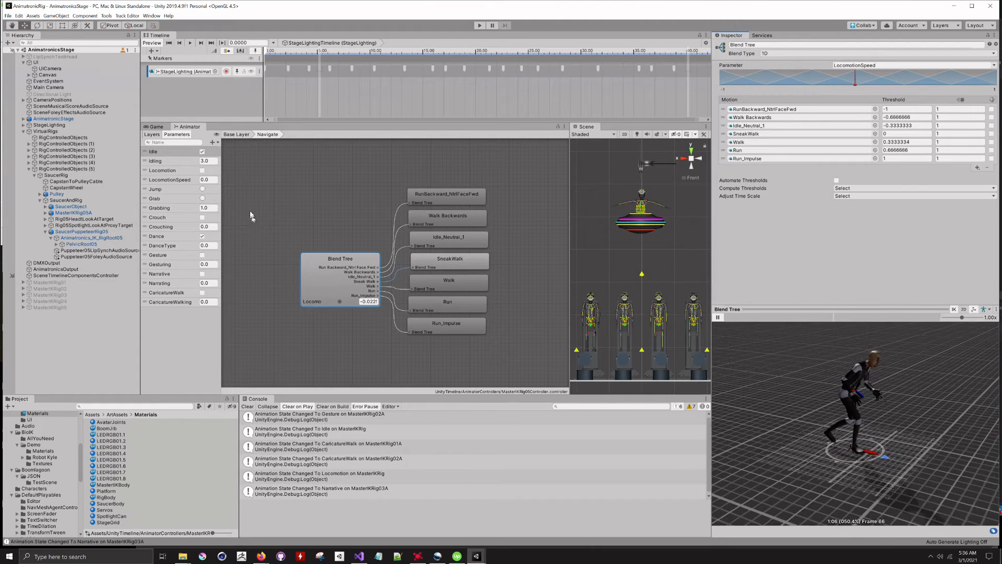
# Open the GestureTree's Gestures blend tree and preview its motions with Gesturing at about 0.73 and about 0.15
pyautogui.click(237, 135)
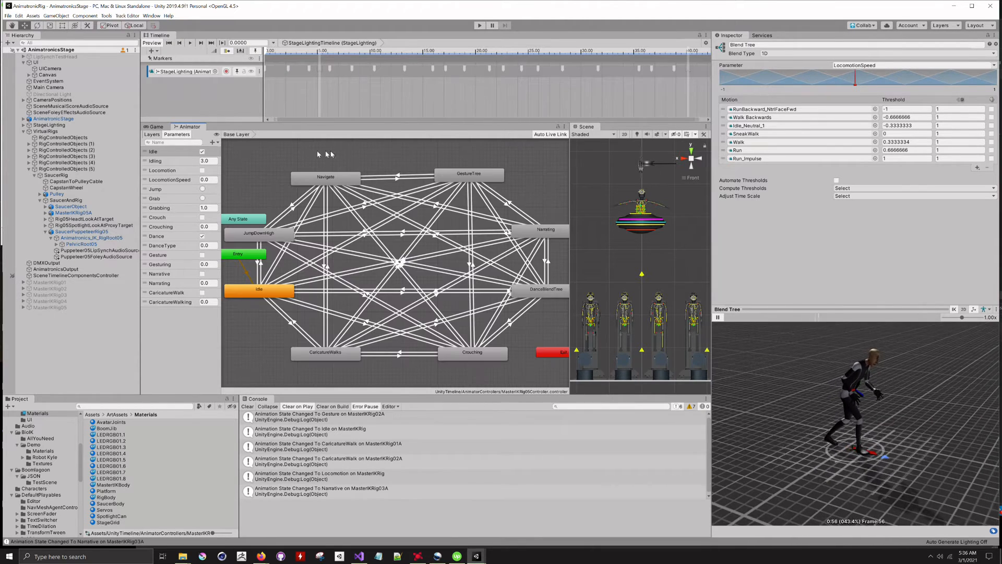
pyautogui.doubleClick(476, 175)
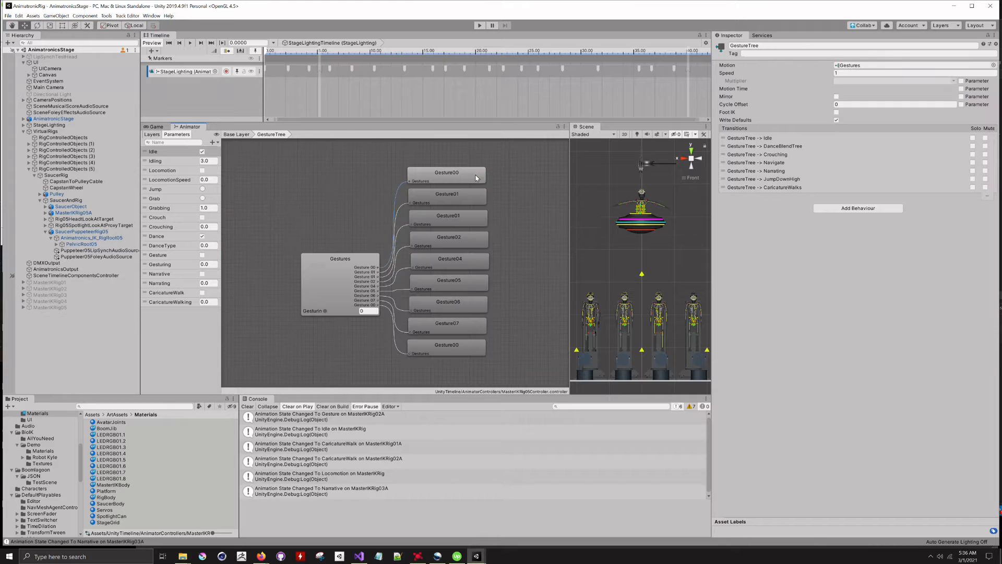
pyautogui.click(325, 284)
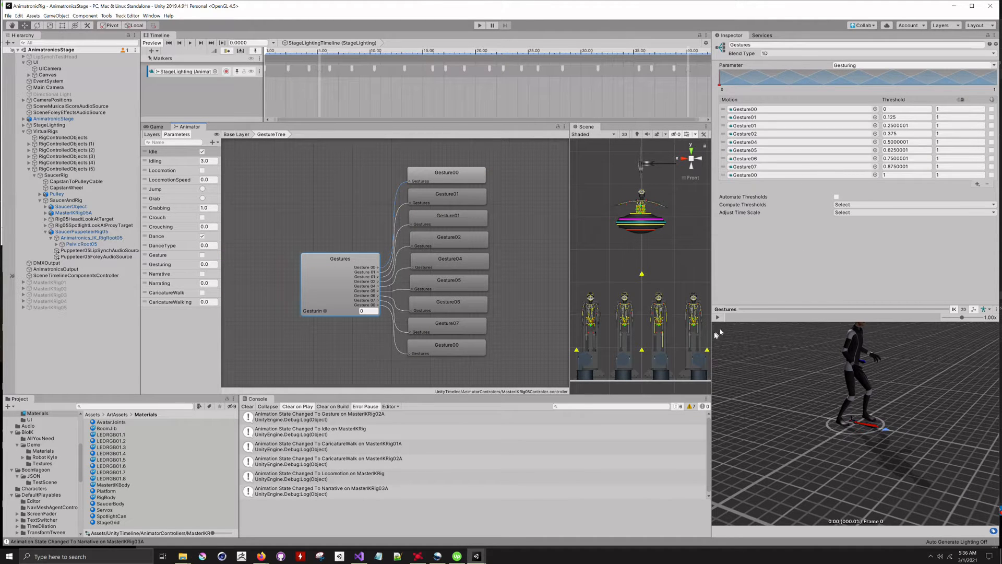
pyautogui.moveTo(901, 387); pyautogui.dragTo(898, 479, button='middle')
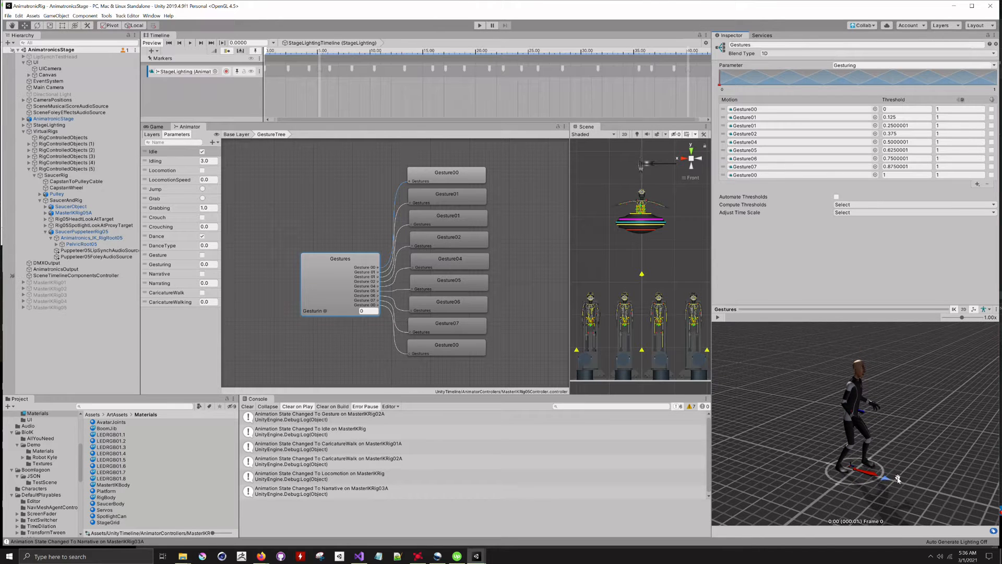
pyautogui.click(719, 318)
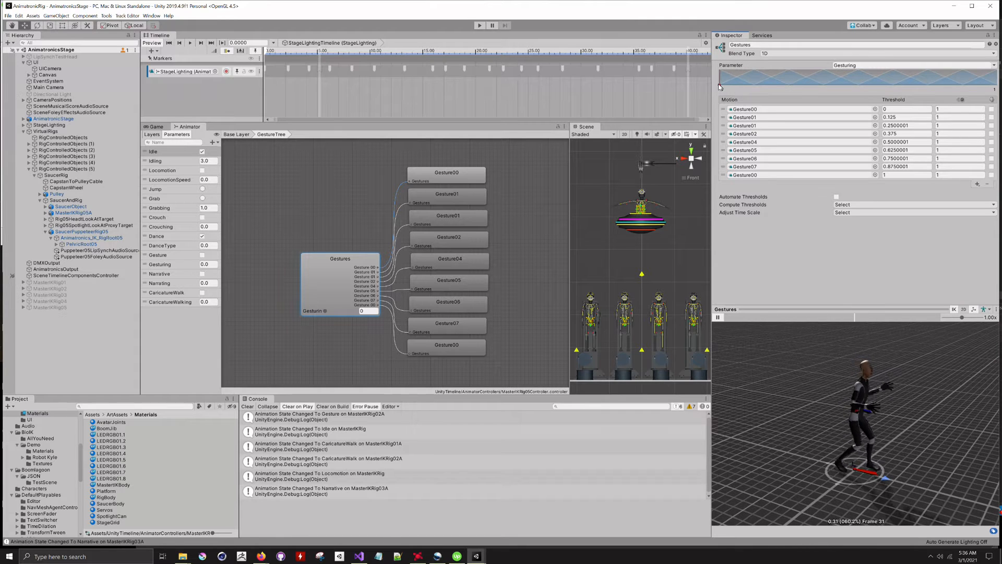
pyautogui.moveTo(724, 86)
pyautogui.mouseDown()
pyautogui.moveTo(997, 87)
pyautogui.moveTo(923, 100)
pyautogui.mouseUp()
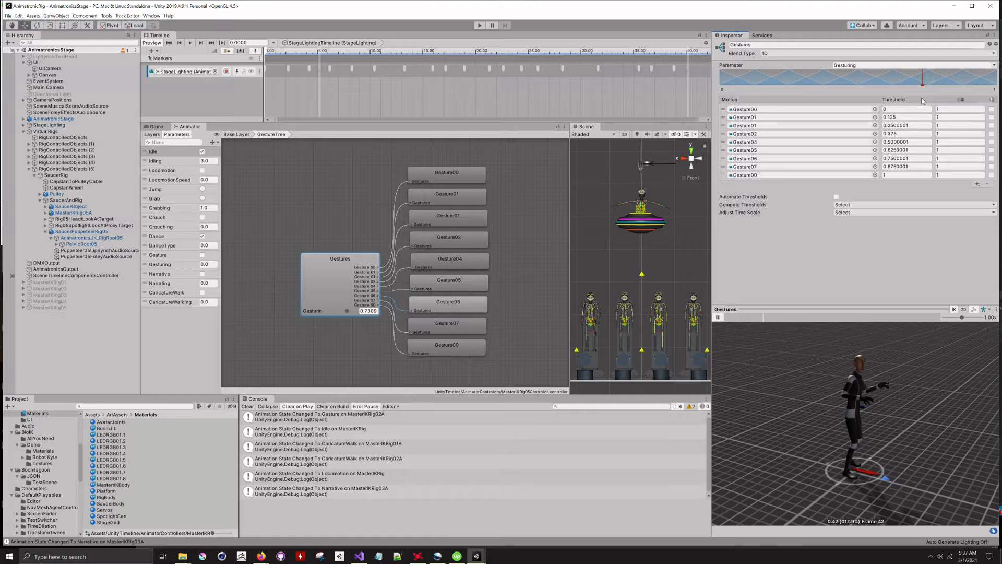
pyautogui.moveTo(923, 100)
pyautogui.mouseDown()
pyautogui.moveTo(824, 102)
pyautogui.moveTo(763, 116)
pyautogui.mouseUp()
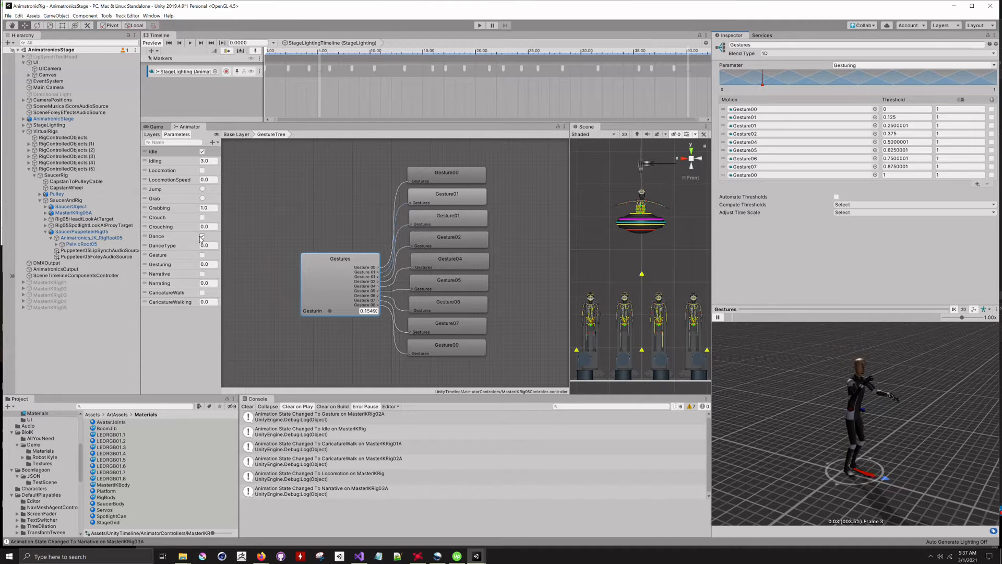
# Set the Gesturing parameter to 0.1 and preview the Gestures blend tree at about 0.38
pyautogui.click(198, 265)
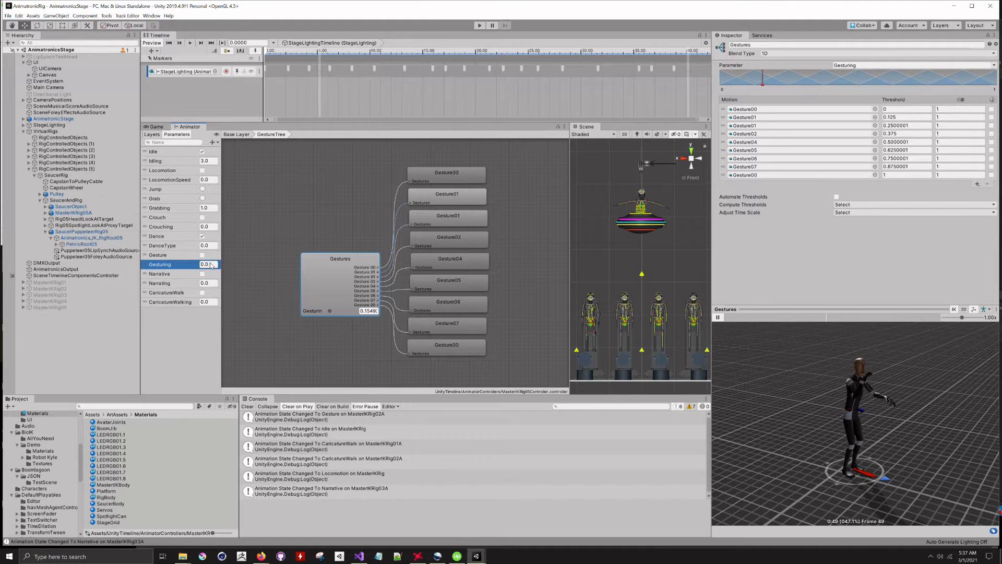
pyautogui.click(211, 264)
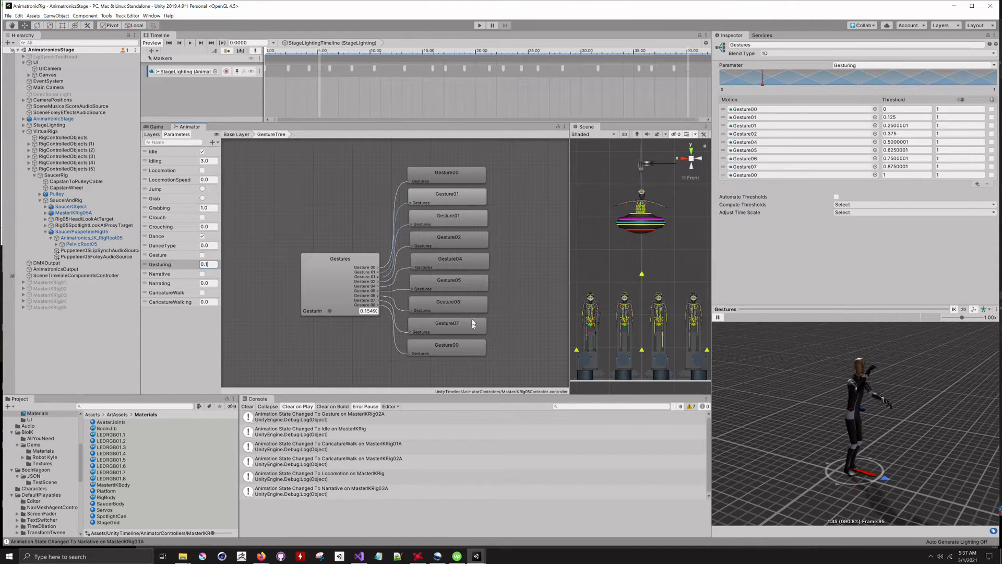
pyautogui.click(823, 284)
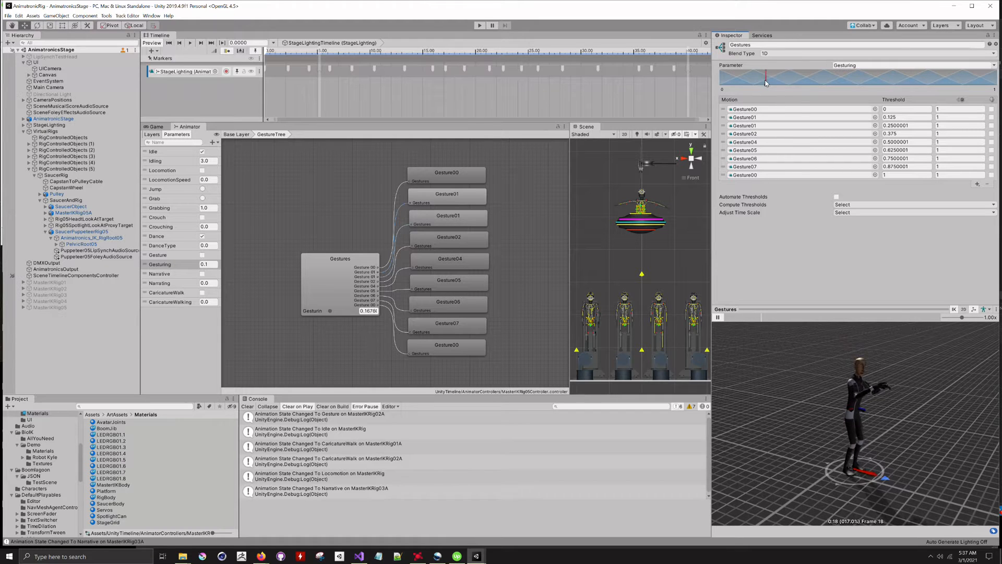
pyautogui.moveTo(771, 85)
pyautogui.mouseDown()
pyautogui.moveTo(741, 86)
pyautogui.moveTo(991, 99)
pyautogui.moveTo(856, 104)
pyautogui.moveTo(755, 126)
pyautogui.moveTo(979, 146)
pyautogui.moveTo(728, 157)
pyautogui.moveTo(981, 172)
pyautogui.moveTo(826, 166)
pyautogui.mouseUp()
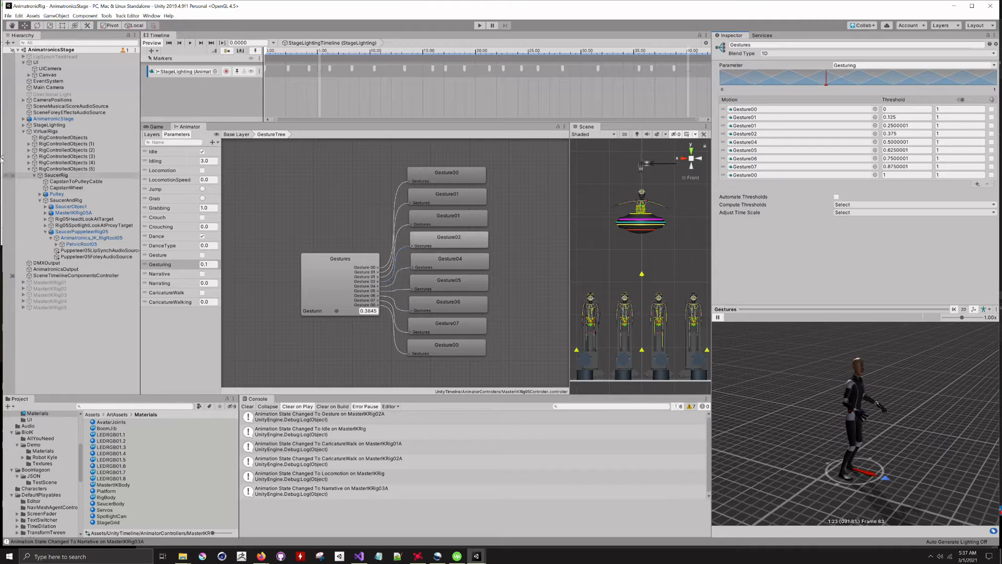
# Open the Narrating state's NarratingBlendTree from the base layer and play its preview with the whole figure in view
pyautogui.click(236, 134)
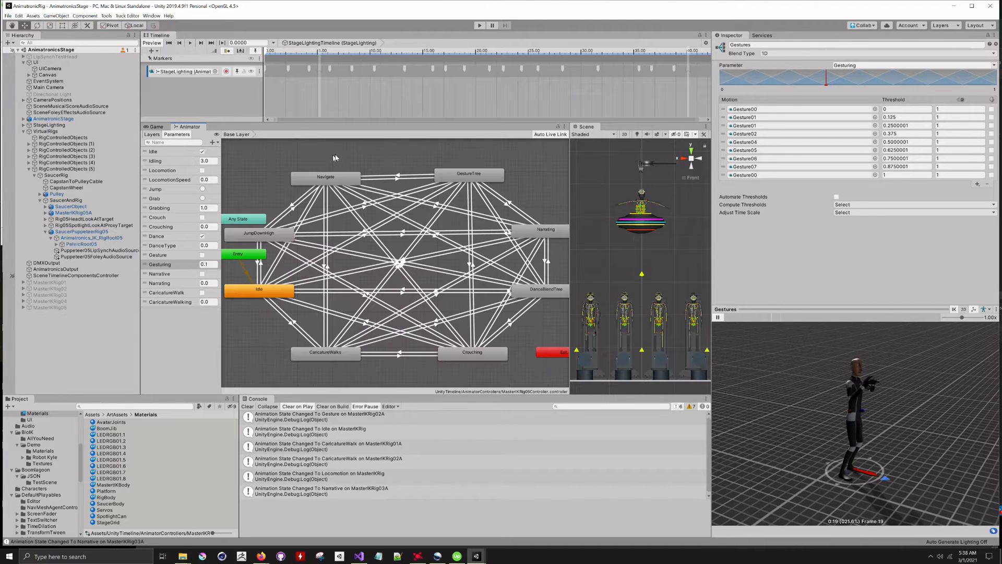
pyautogui.doubleClick(550, 234)
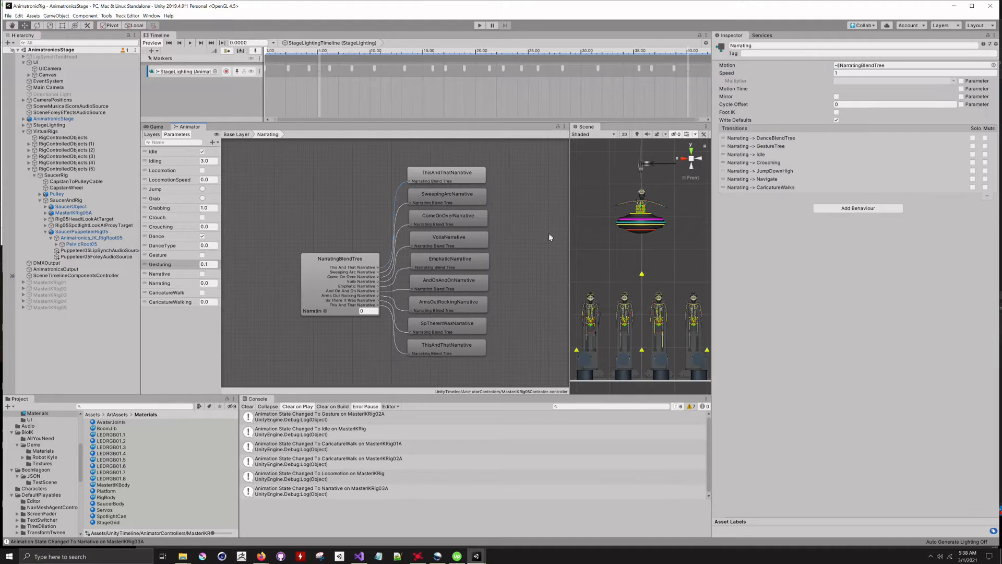
pyautogui.click(306, 281)
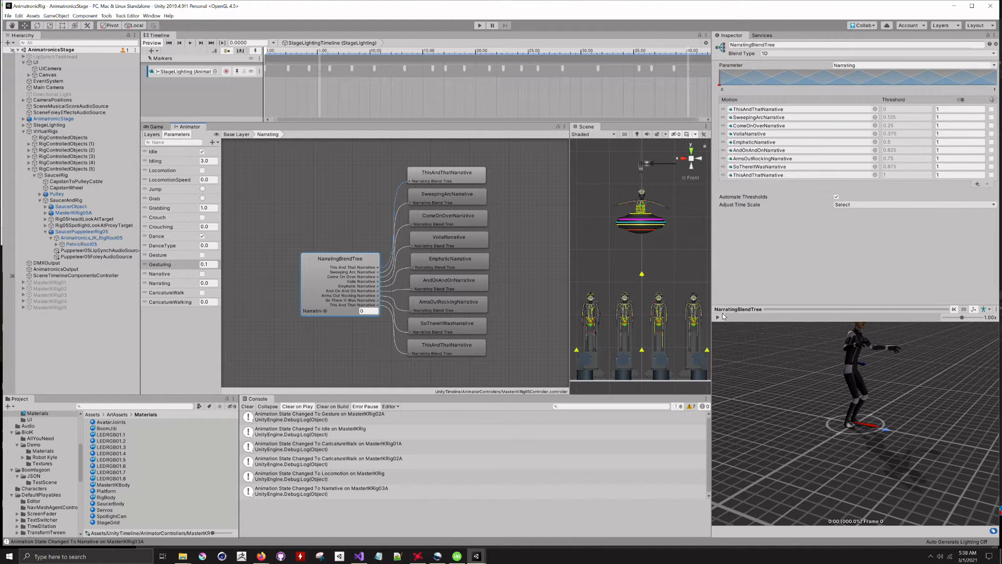
pyautogui.moveTo(845, 426); pyautogui.dragTo(836, 469, button='middle')
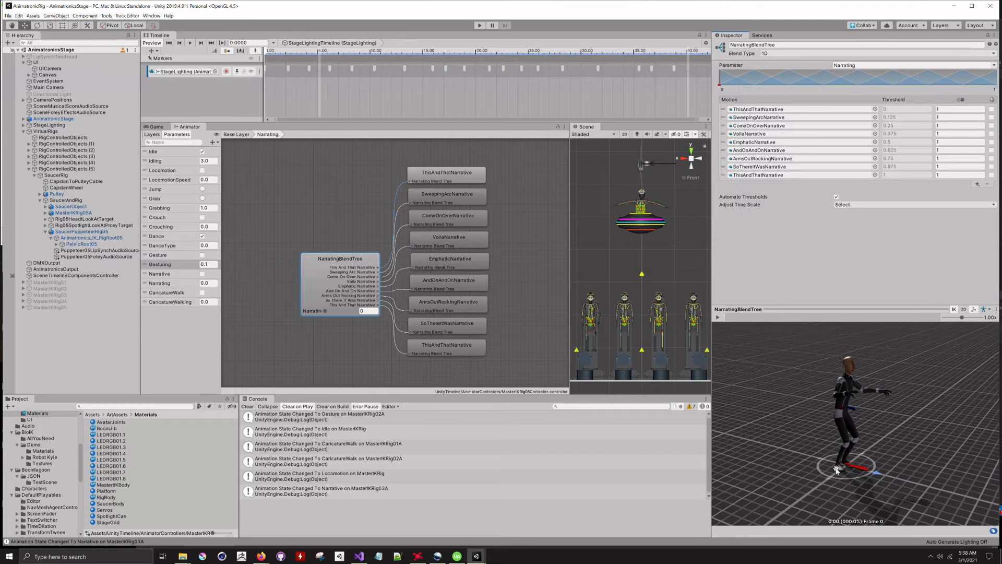
pyautogui.click(718, 317)
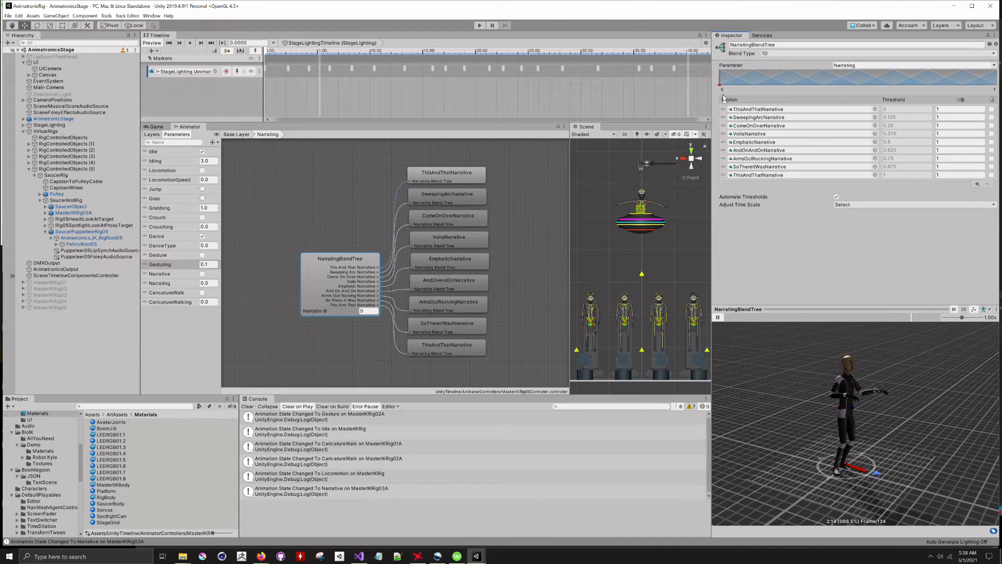
# Preview the NarratingBlendTree motions by varying Narrating through about 0.08, 0.54, 0.38 and 0.32, ending at 0
pyautogui.click(726, 85)
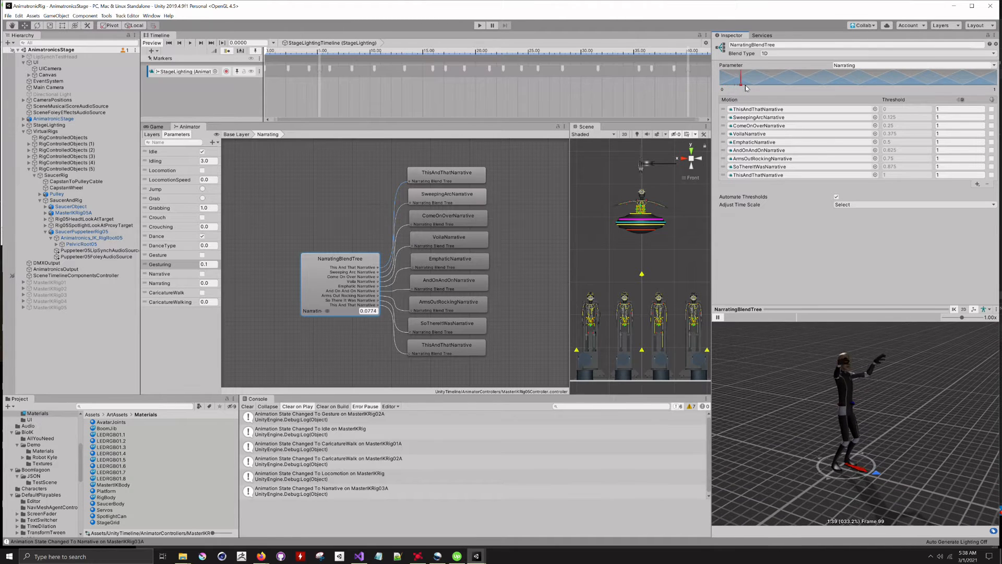
pyautogui.moveTo(726, 87)
pyautogui.mouseDown()
pyautogui.moveTo(997, 91)
pyautogui.moveTo(886, 108)
pyautogui.mouseUp()
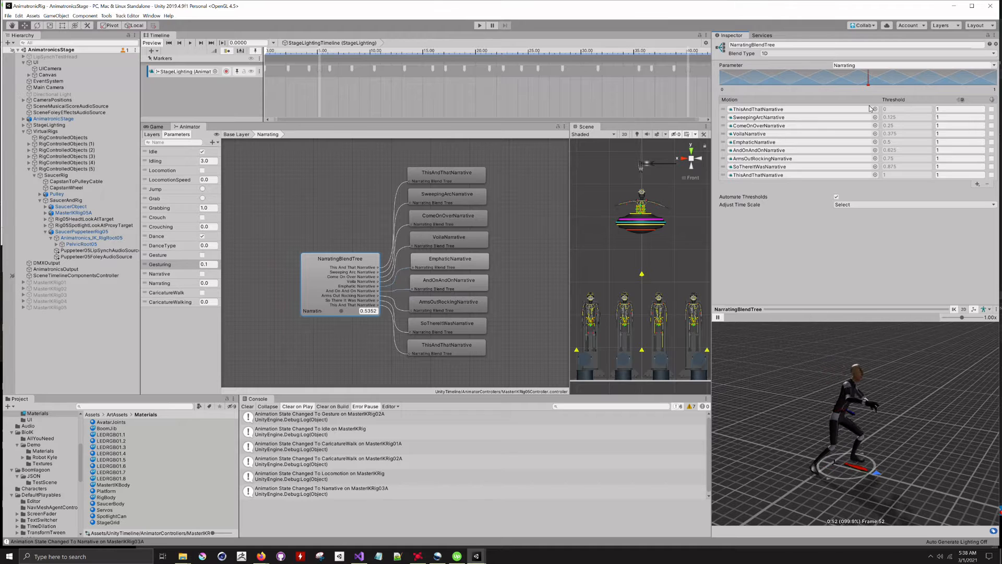
pyautogui.moveTo(862, 108); pyautogui.dragTo(855, 108)
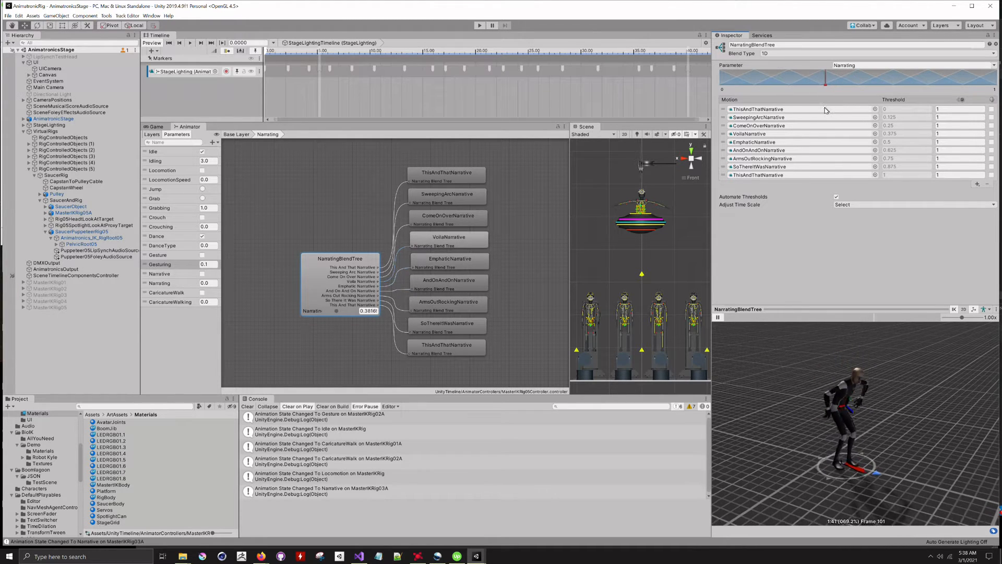
pyautogui.moveTo(826, 111); pyautogui.dragTo(822, 110)
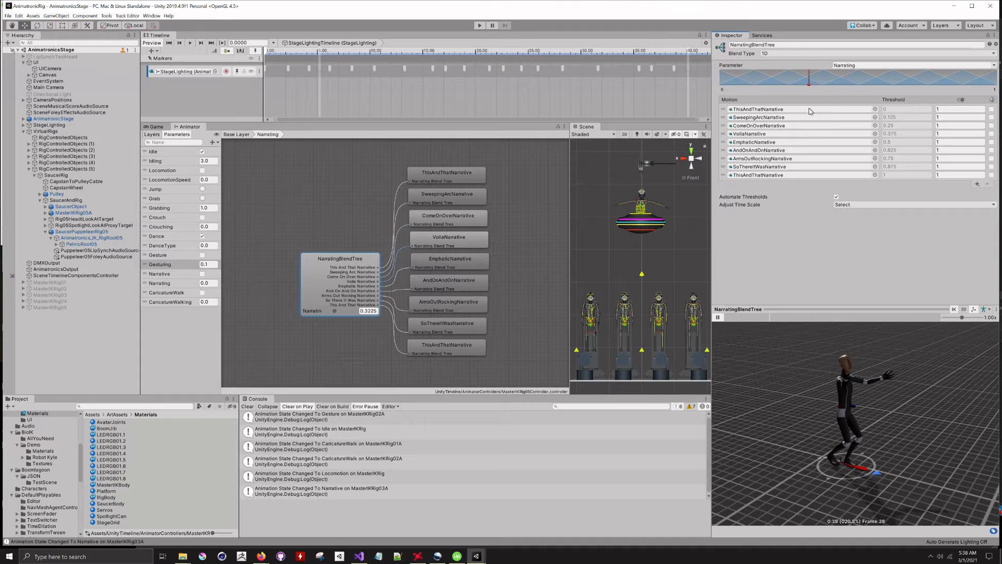
pyautogui.moveTo(802, 111)
pyautogui.mouseDown()
pyautogui.moveTo(818, 109)
pyautogui.moveTo(721, 107)
pyautogui.mouseUp()
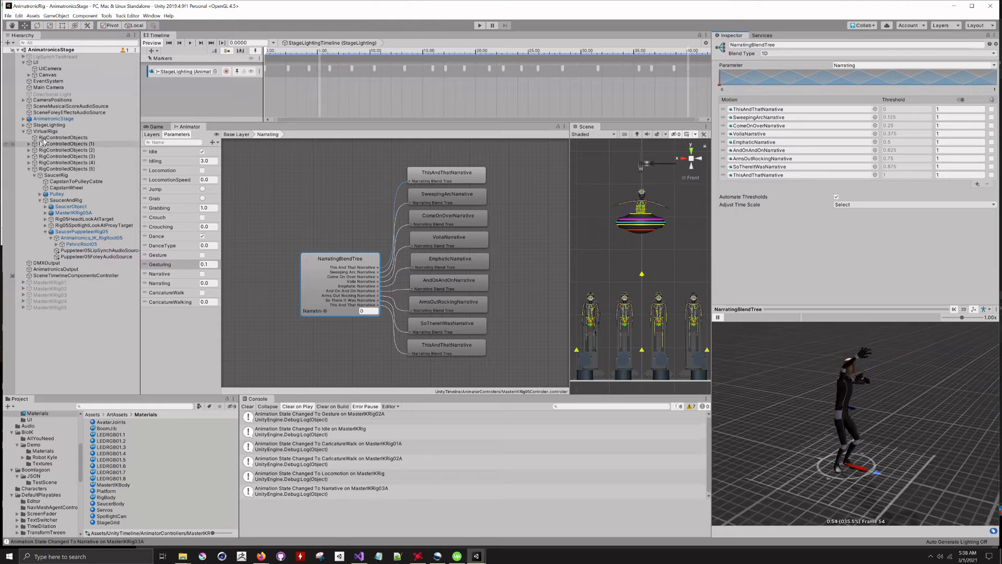
# Open the DanceBlendTree state's DanceMoves blend tree and play its preview with the whole figure in view
pyautogui.click(236, 134)
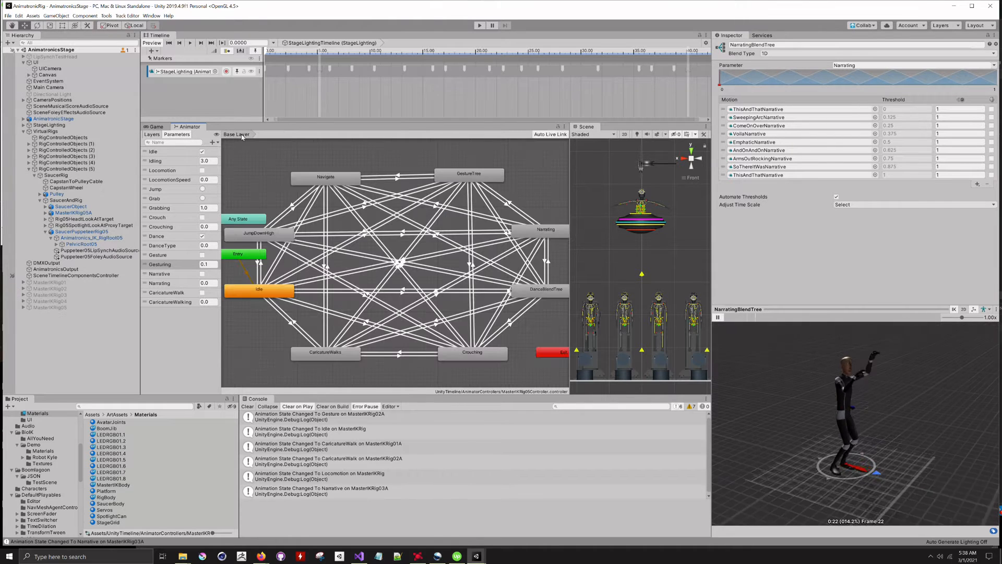
pyautogui.doubleClick(556, 293)
pyautogui.click(336, 284)
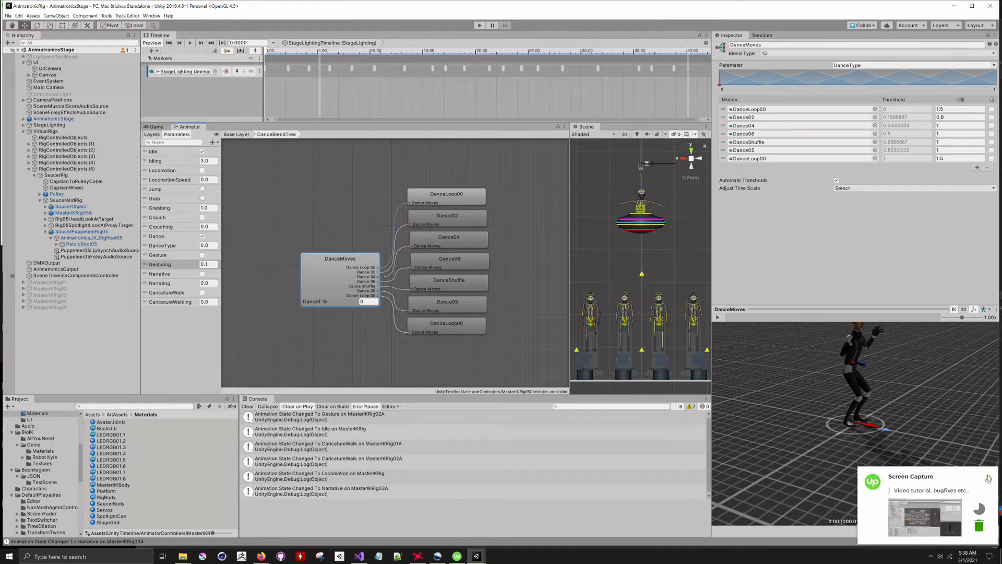
pyautogui.moveTo(894, 371); pyautogui.dragTo(894, 459, button='middle')
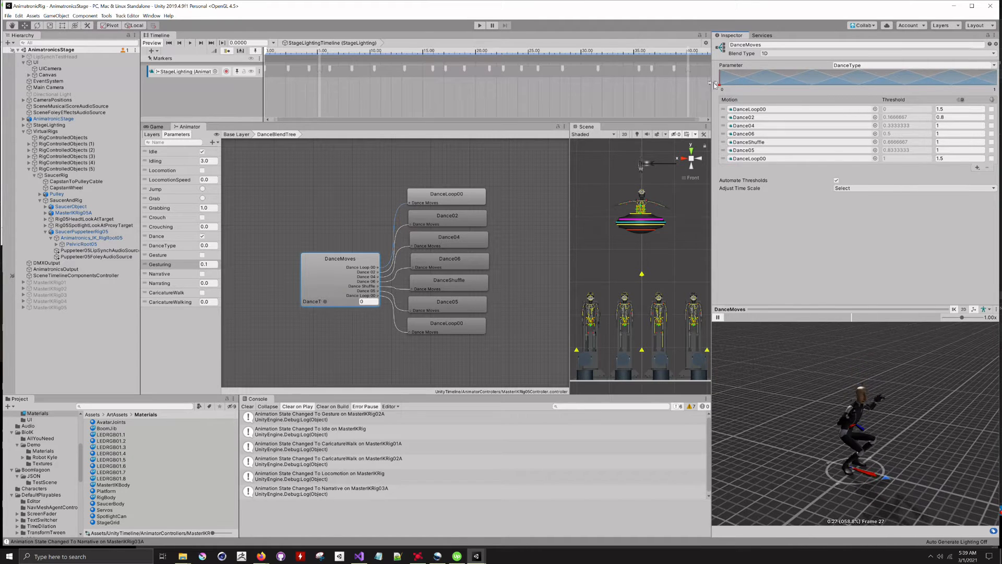
# Preview the DanceMoves motions by varying DanceType through about 0.82 and finally to about 0.43
pyautogui.moveTo(720, 86); pyautogui.dragTo(928, 100)
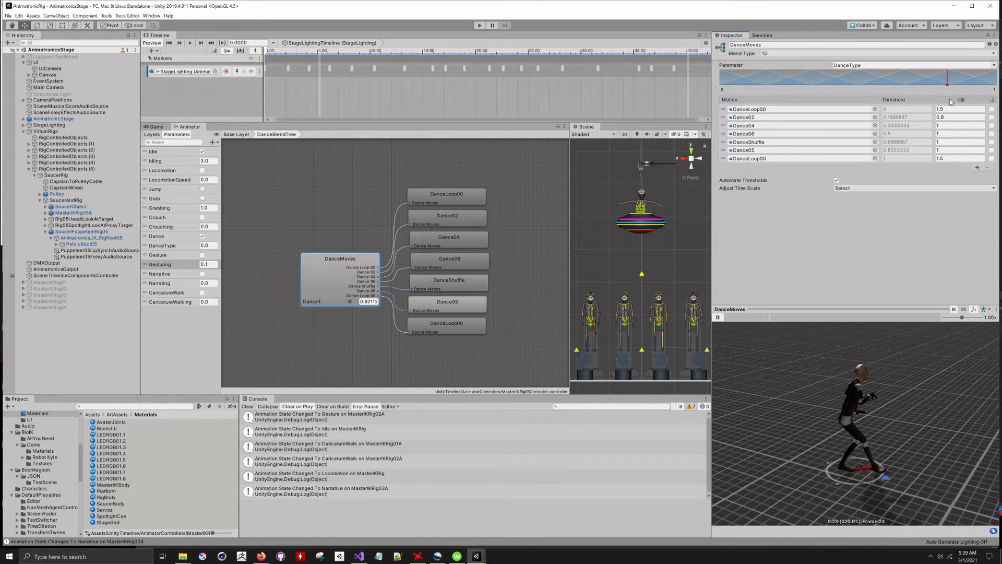
pyautogui.moveTo(950, 101); pyautogui.dragTo(981, 98)
pyautogui.moveTo(996, 94)
pyautogui.mouseDown()
pyautogui.moveTo(716, 108)
pyautogui.moveTo(839, 96)
pyautogui.mouseUp()
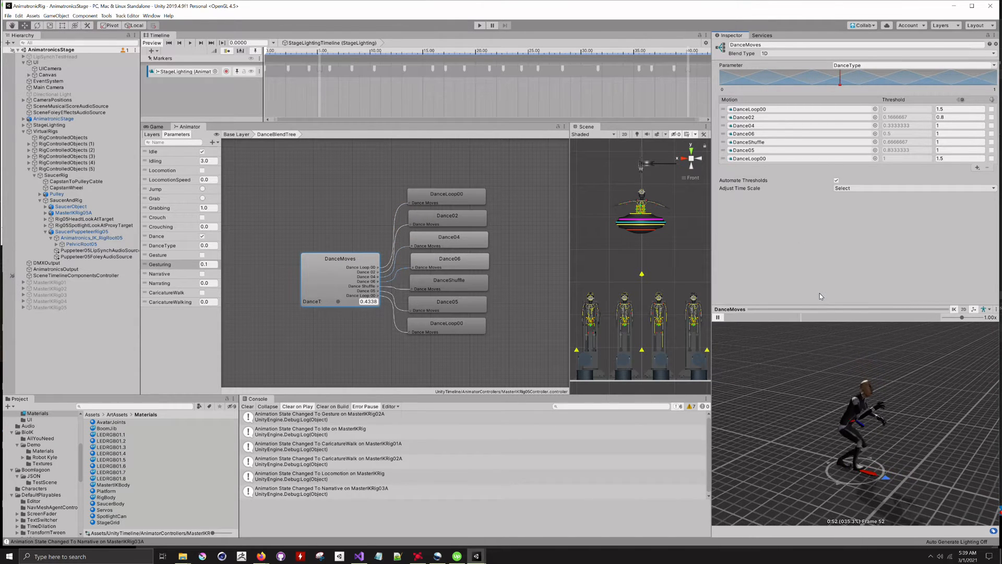
# Open the CaricatureWalks state's blend tree from the base layer and play its preview
pyautogui.click(228, 134)
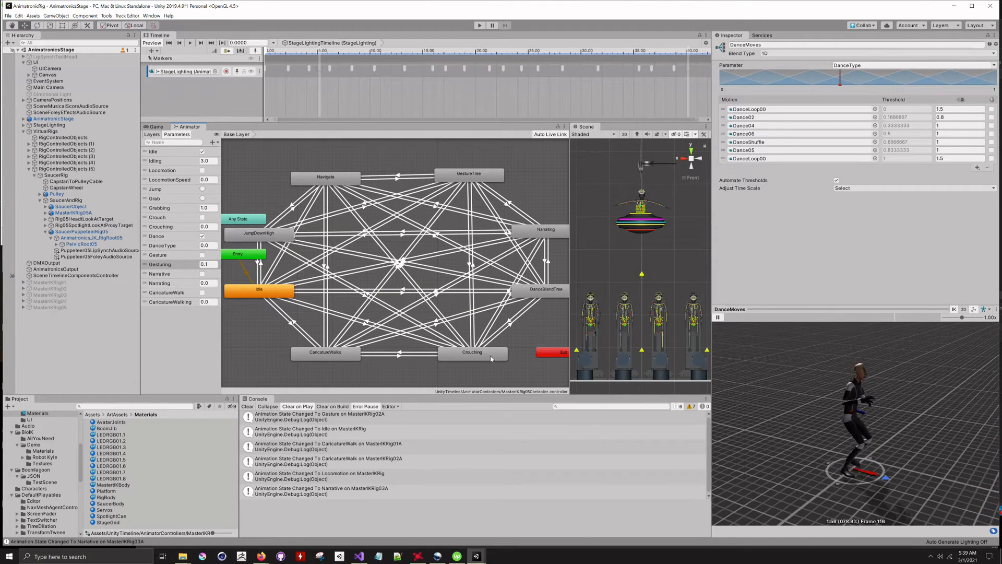
pyautogui.doubleClick(348, 354)
pyautogui.click(340, 280)
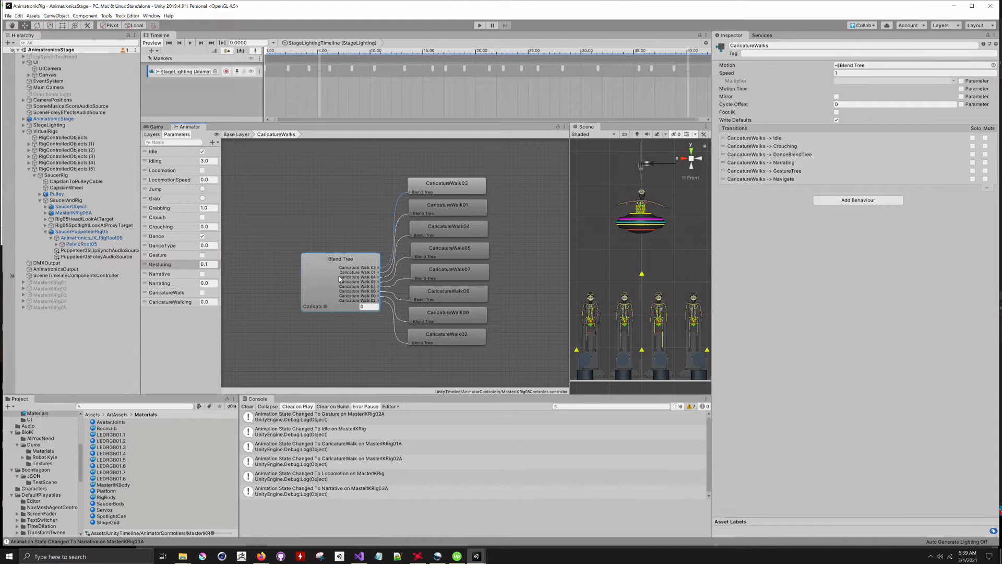
pyautogui.moveTo(833, 406); pyautogui.dragTo(833, 451, button='middle')
pyautogui.click(718, 317)
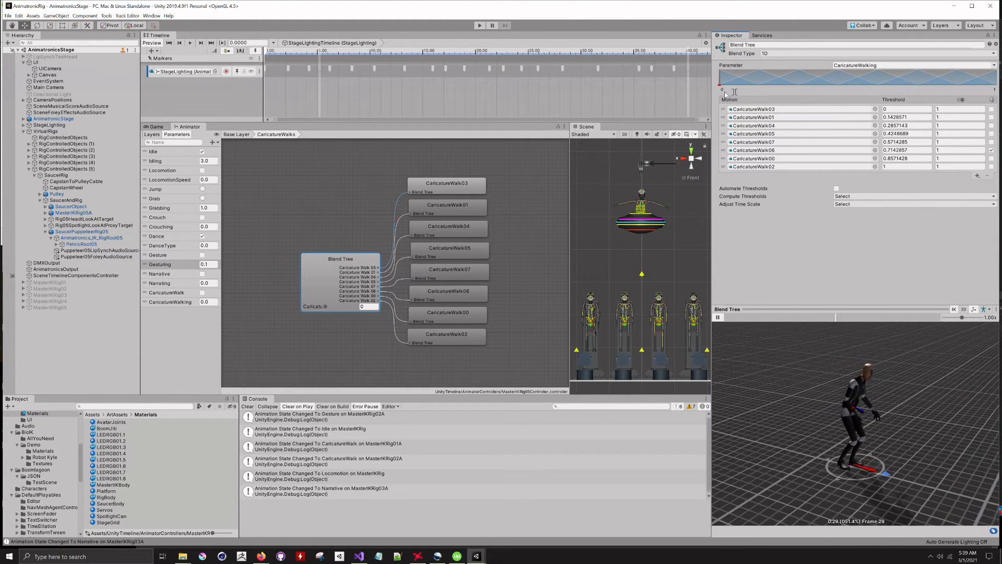
# Preview the caricature walks by sweeping CaricatureWalking from 0 to 1 and back to 0, and return to the Animator's base layer
pyautogui.moveTo(721, 87)
pyautogui.mouseDown()
pyautogui.moveTo(964, 98)
pyautogui.moveTo(993, 95)
pyautogui.moveTo(997, 83)
pyautogui.mouseUp()
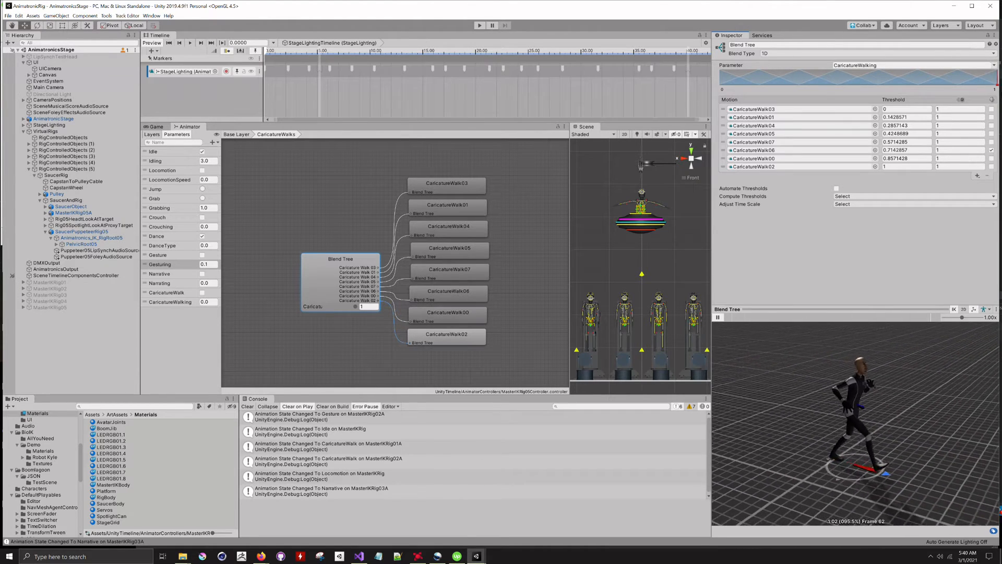
pyautogui.moveTo(996, 96); pyautogui.dragTo(699, 105)
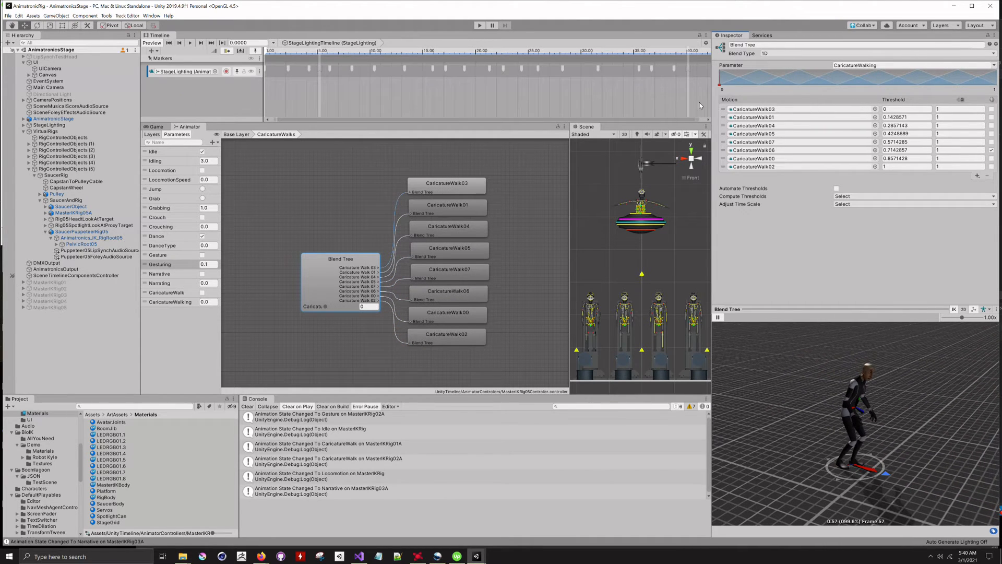
pyautogui.click(159, 128)
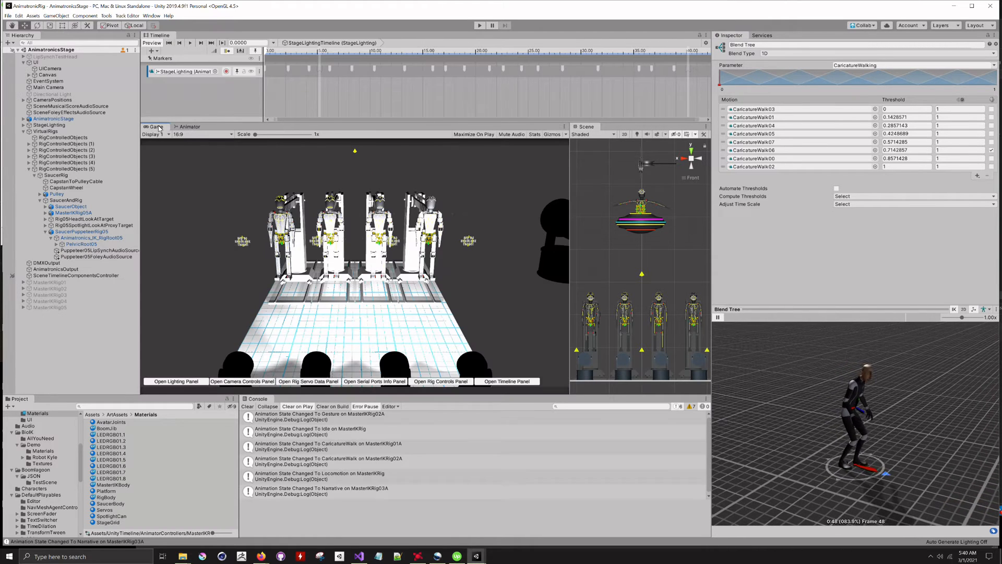
pyautogui.click(189, 127)
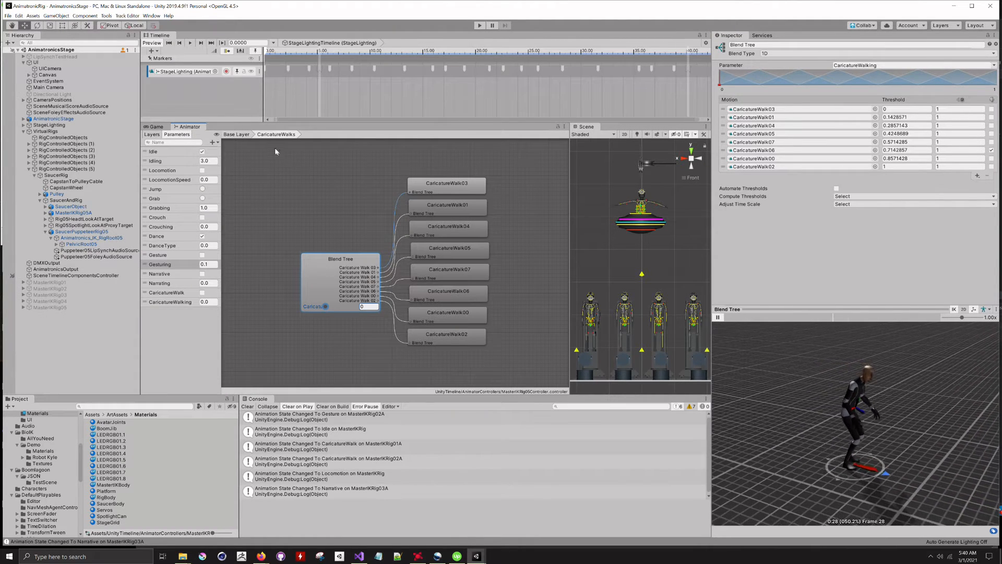
pyautogui.click(237, 135)
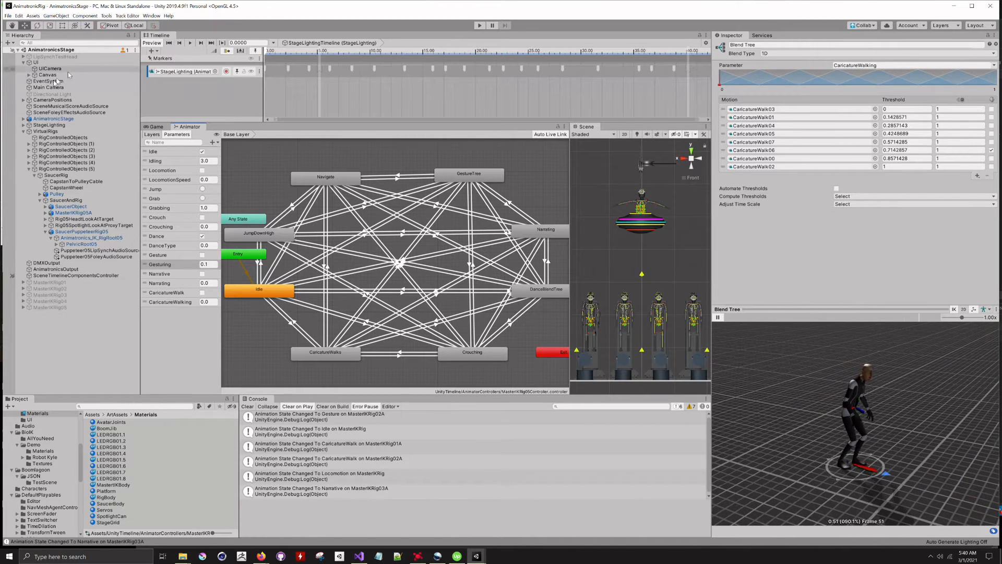
# Collapse RigControlledObjects (5), expand RigControlledObjects (1) and select MasterIKRig01A to show its timeline and signal reactions
pyautogui.click(28, 170)
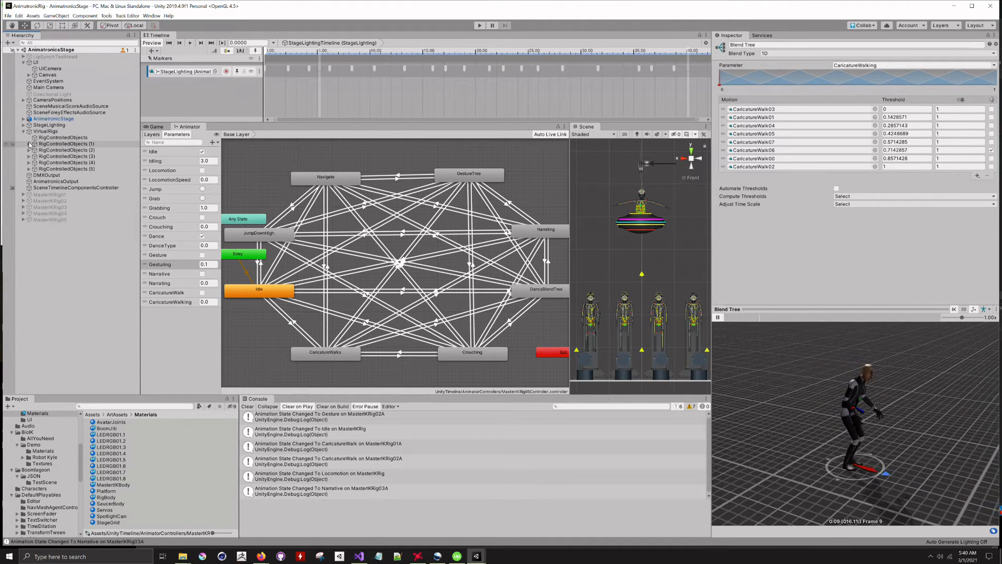
pyautogui.click(29, 144)
pyautogui.click(52, 150)
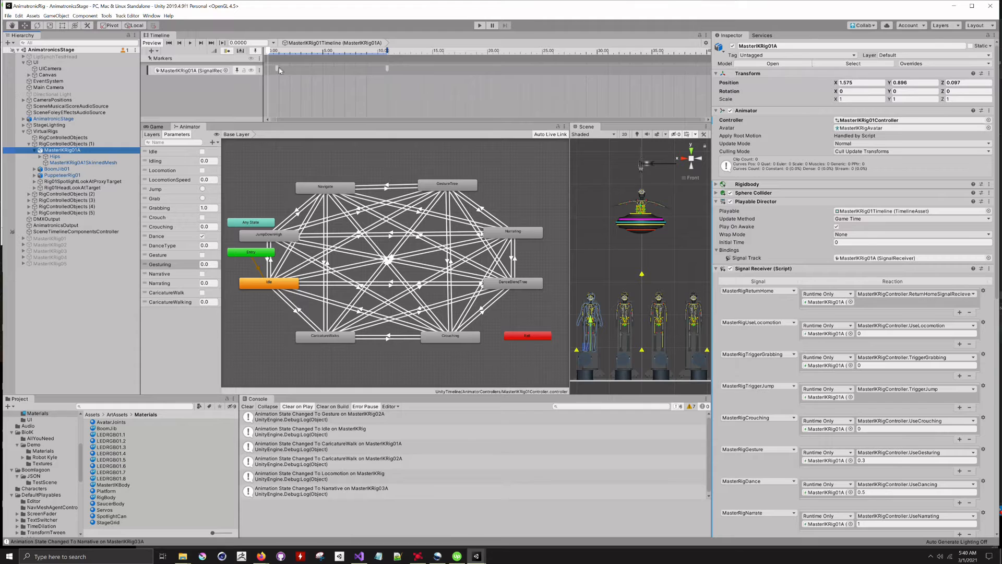
# Examine the options for adding a signal emitter to MasterIKRig01A's signal track and dismiss them
pyautogui.click(308, 69)
pyautogui.rightClick(309, 68)
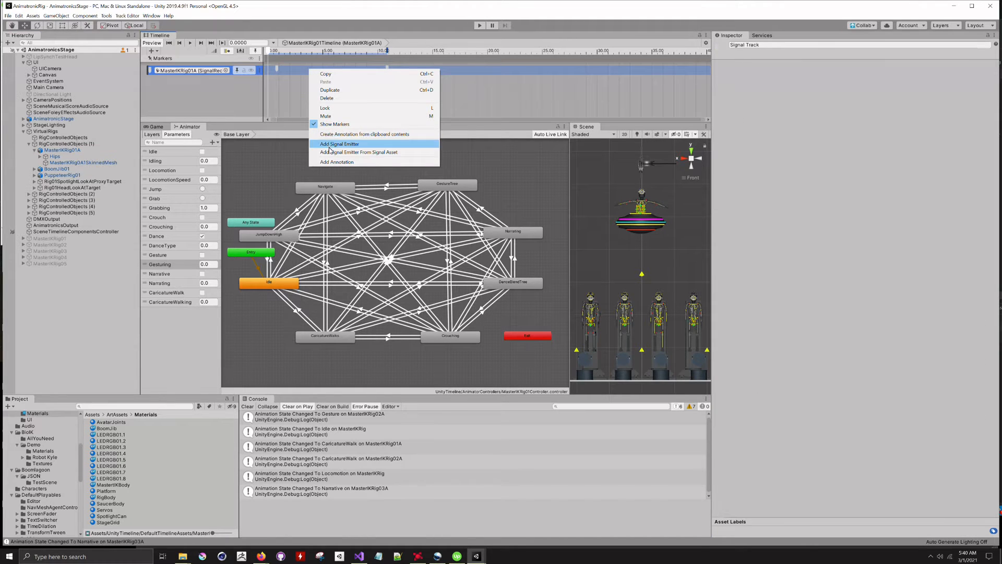
pyautogui.click(420, 35)
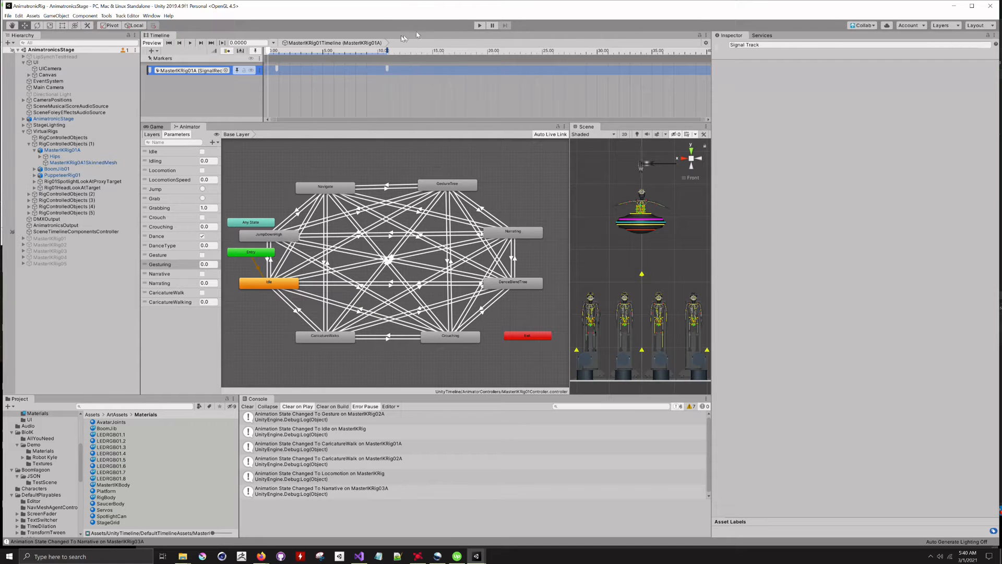
# Examine the first signal emitter's available emit signals and the second emitter's settings on the MasterIKRig01A track
pyautogui.click(276, 69)
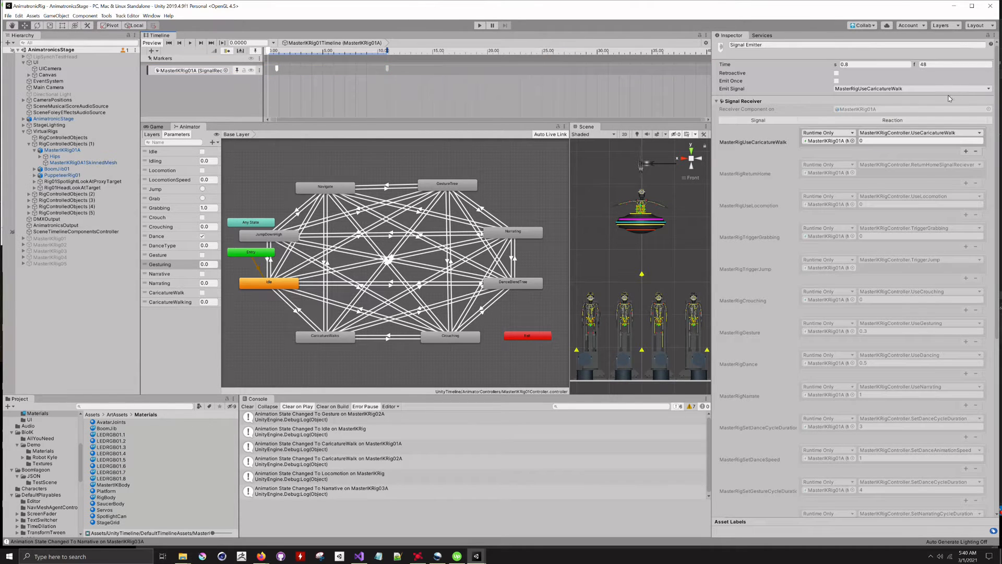
pyautogui.click(988, 90)
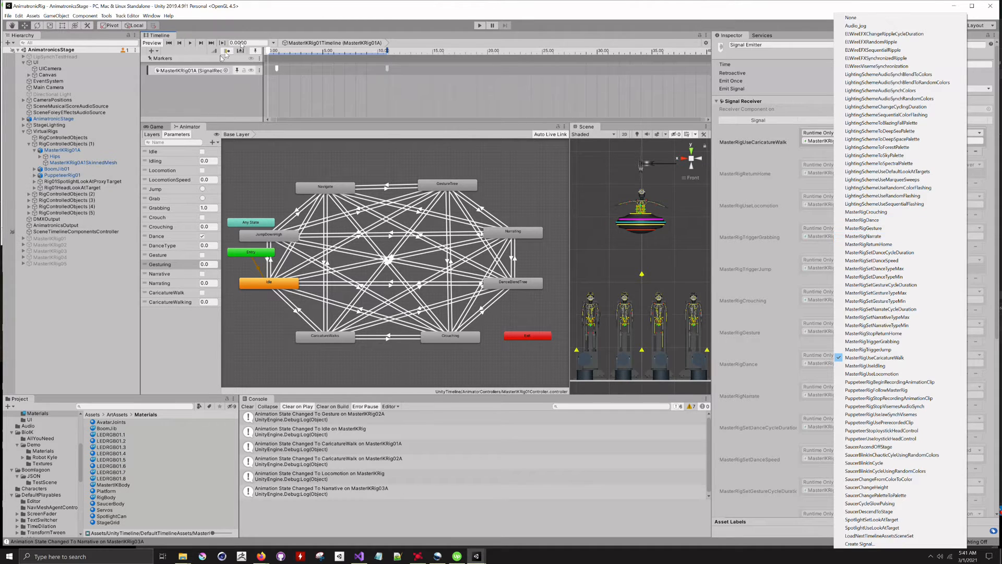
pyautogui.click(388, 70)
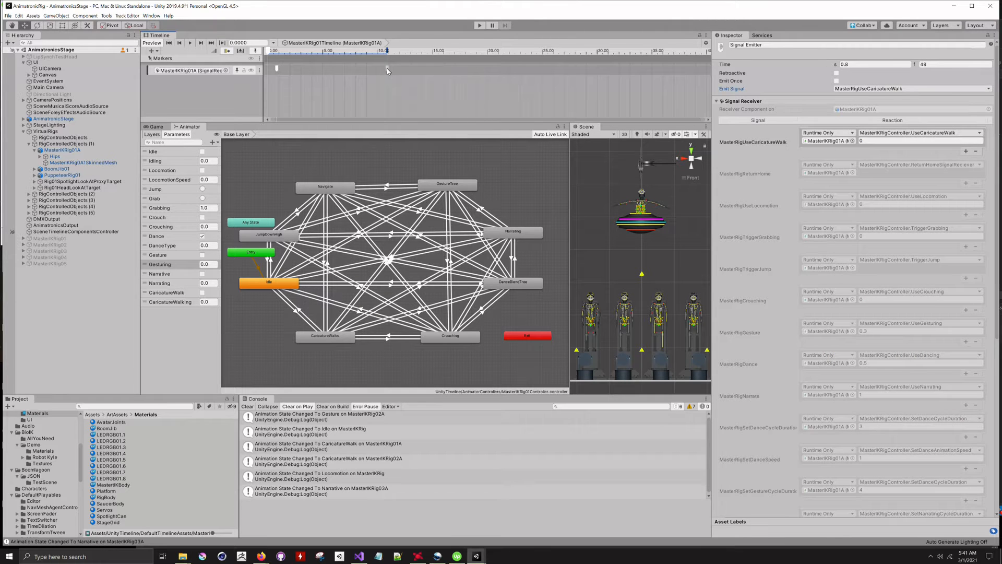
pyautogui.click(387, 68)
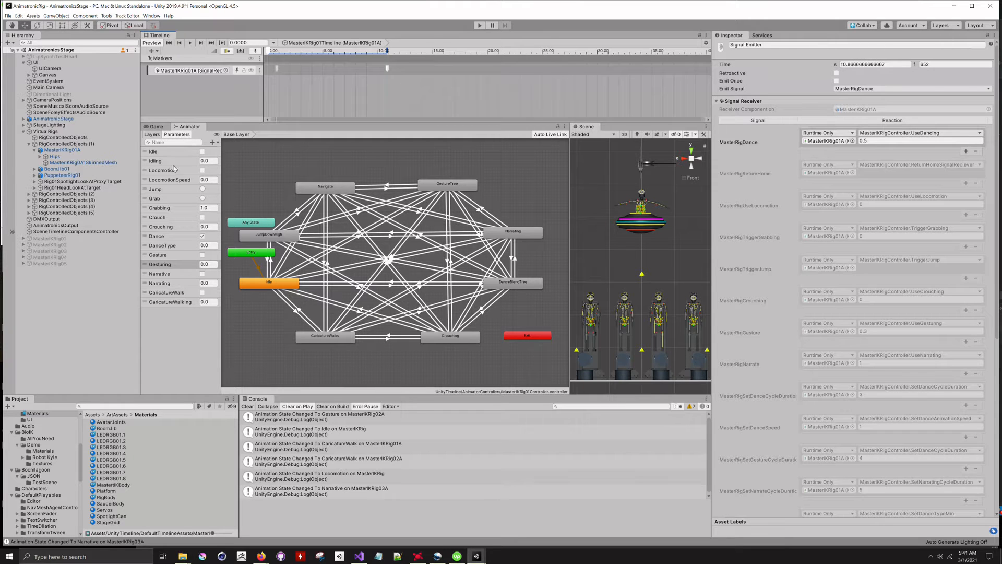
# Switch to the Game view, collapse MasterIKRig01A and inspect its components and those of PuppeteerRig01
pyautogui.click(156, 127)
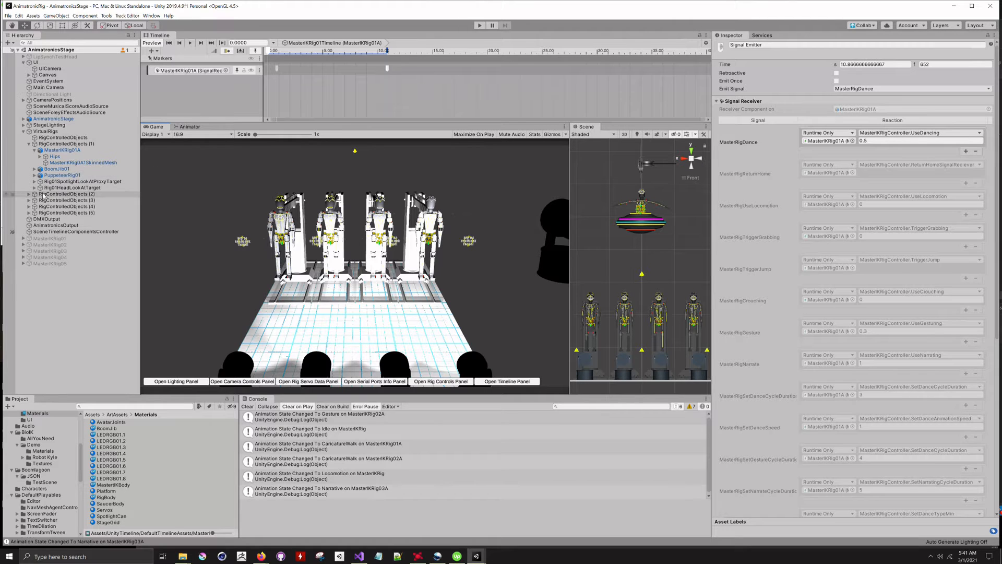
pyautogui.click(35, 150)
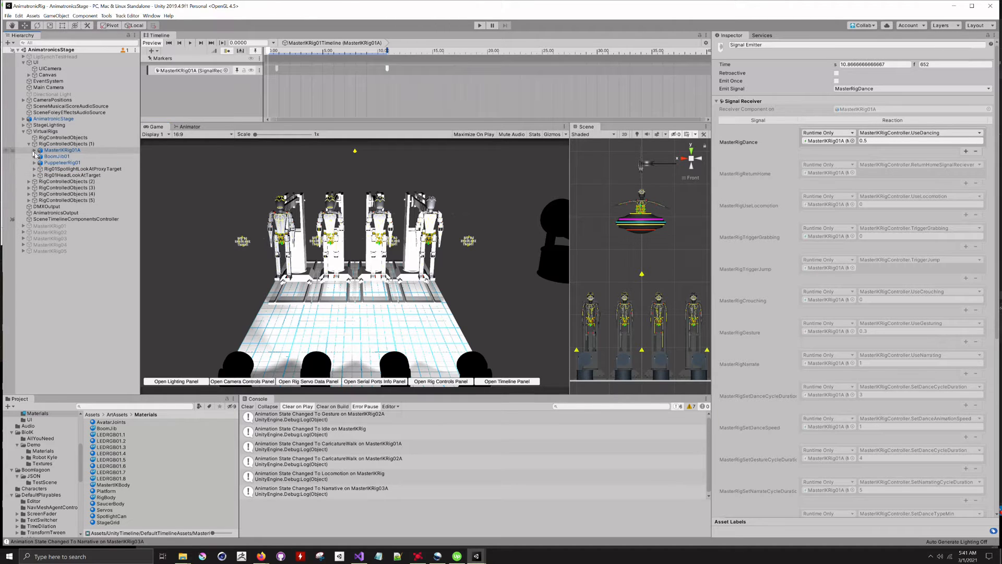
pyautogui.click(83, 151)
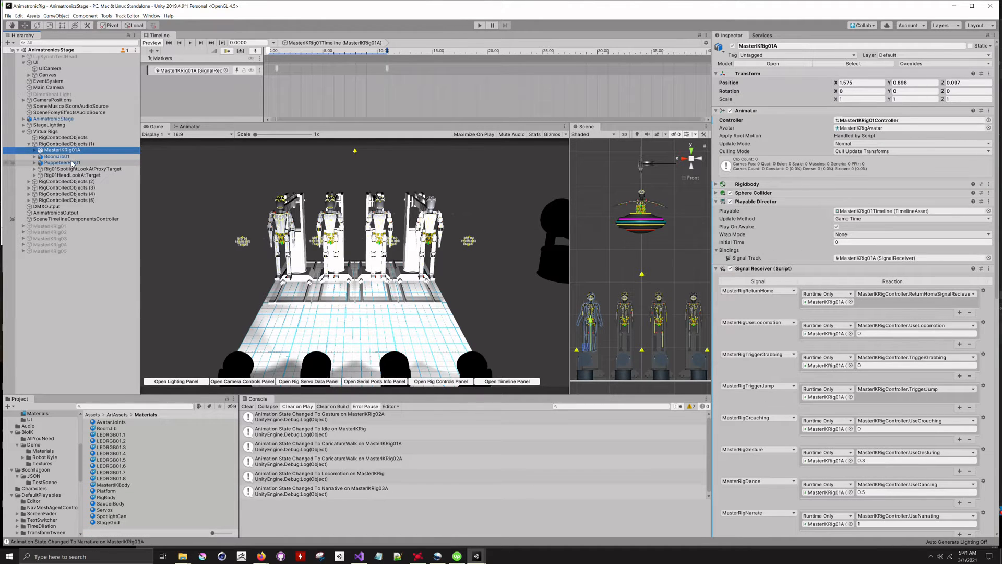
pyautogui.click(72, 163)
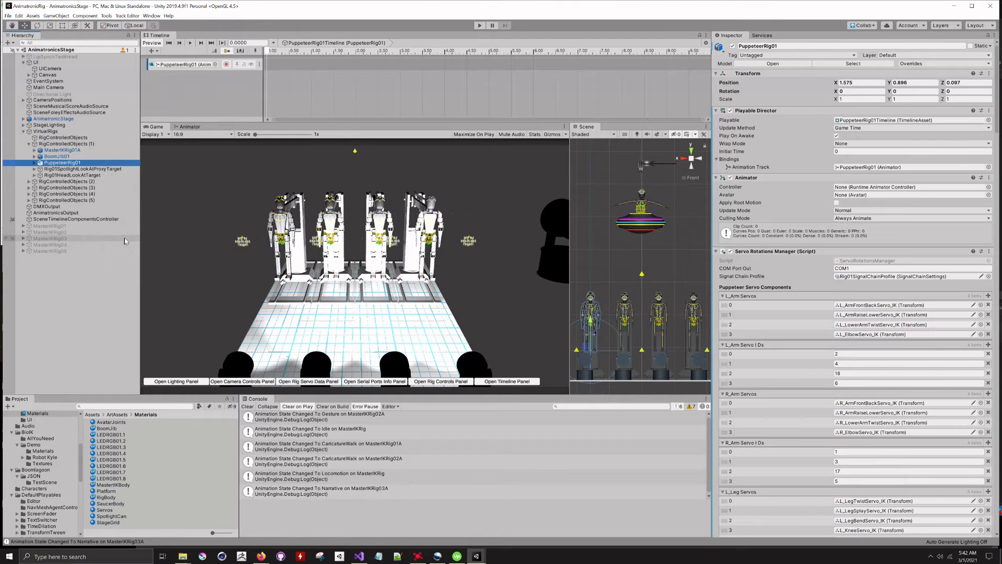
# Inspect AnimatronicsOutput's signal chain profiles and servo assignments, and MasterIKRig01A's components
pyautogui.click(78, 212)
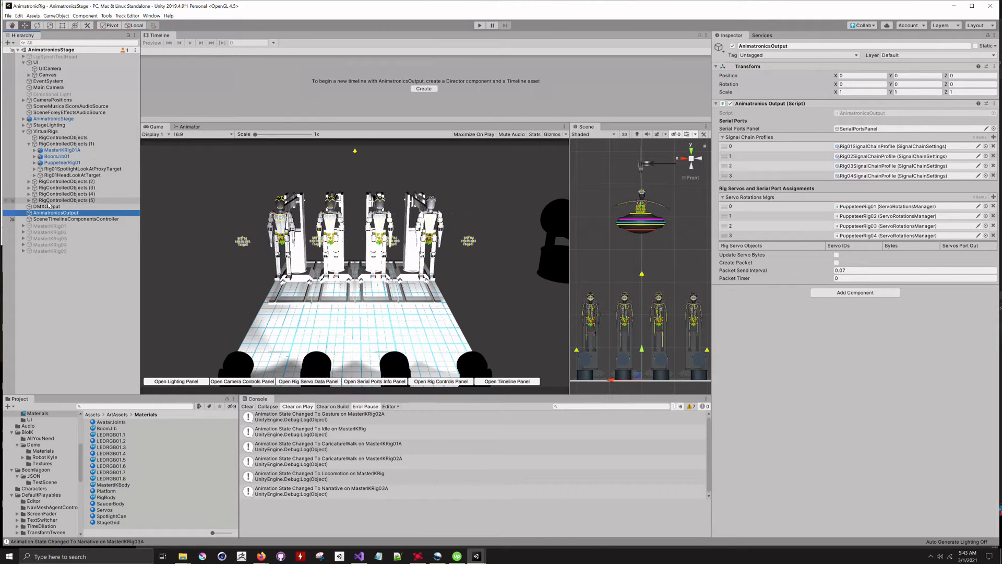
pyautogui.click(66, 151)
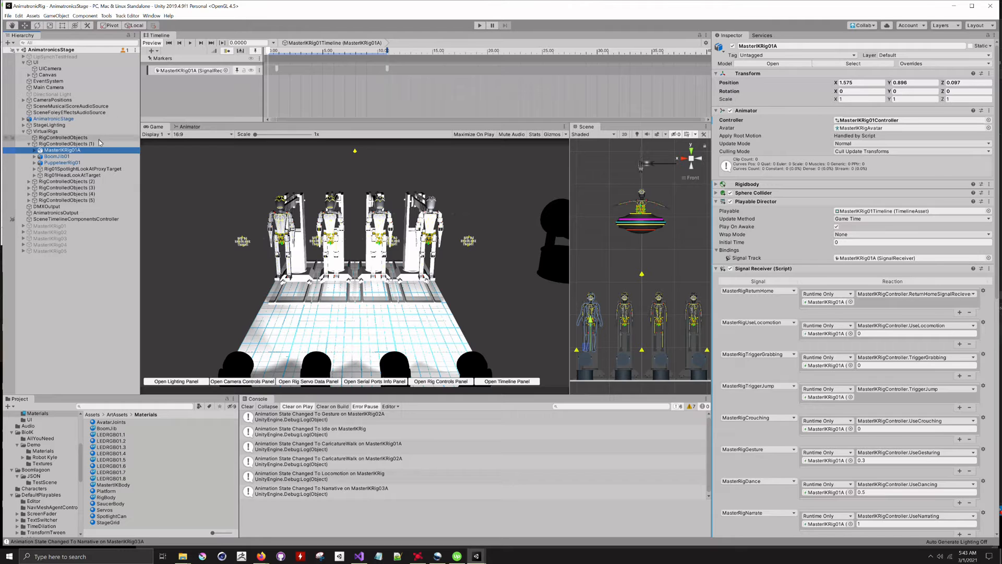
# Expand StageLighting, collapse DMX_Spotlight02, and inspect DMX_Spotlight01's Spot Light Controller and child objects
pyautogui.click(23, 125)
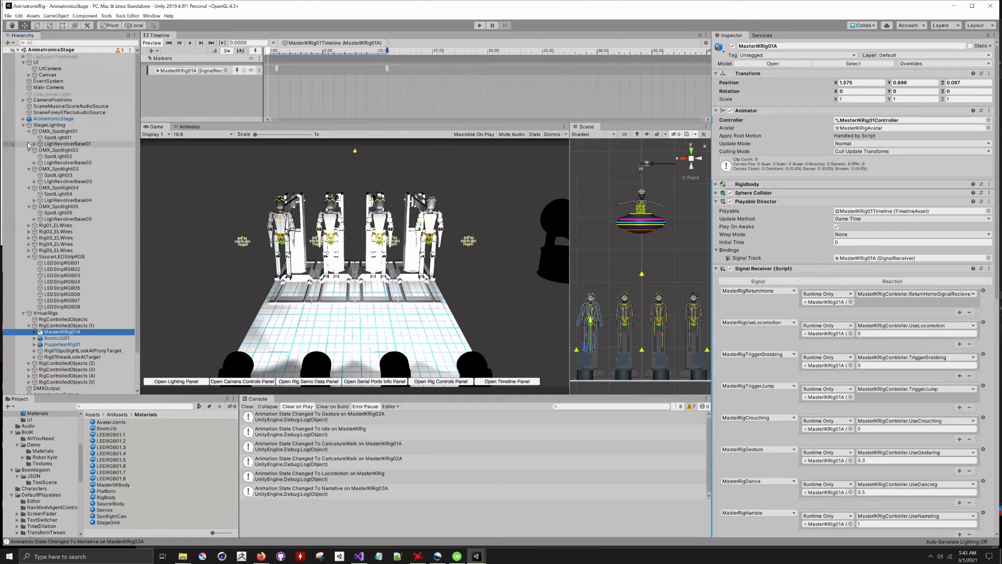
pyautogui.click(29, 131)
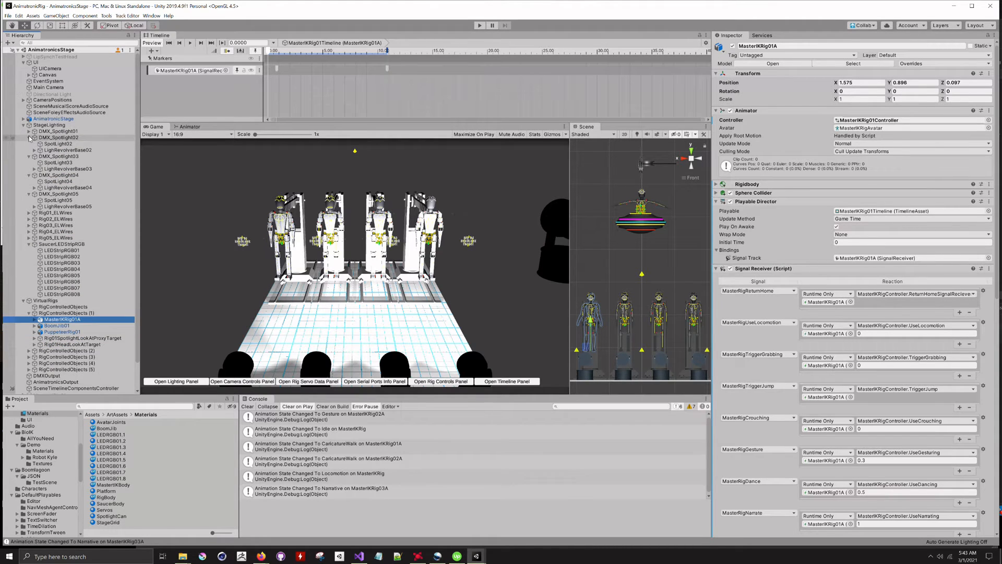
pyautogui.click(28, 137)
pyautogui.click(58, 131)
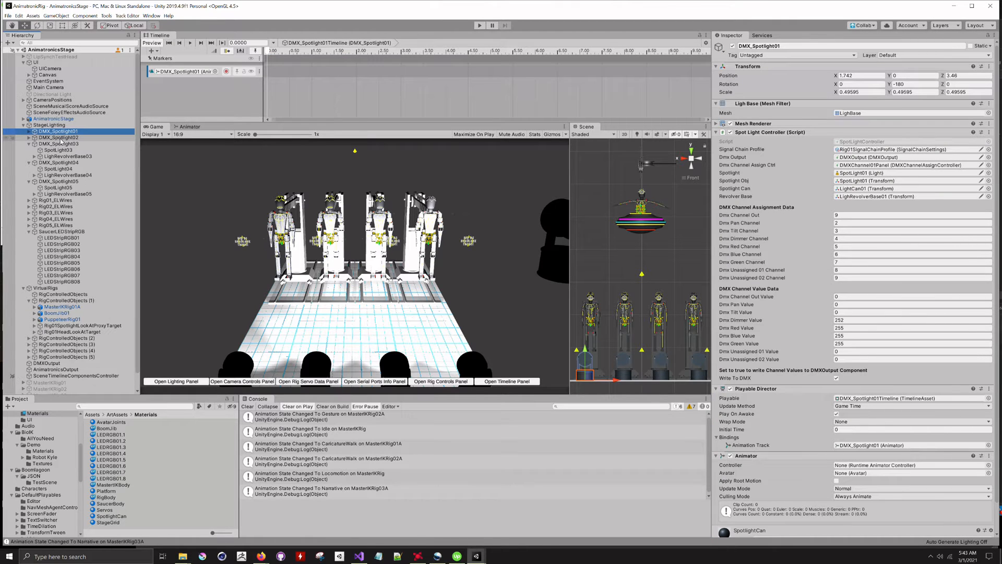
pyautogui.click(29, 131)
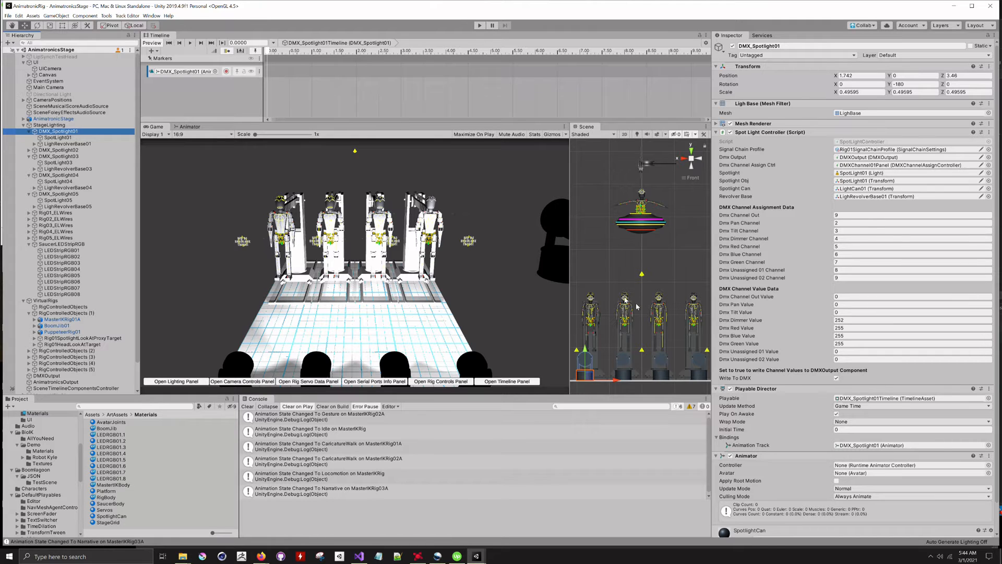
# Select Rig03SpotlightLookAtProxyTarget in the scene, frame it and set its Z position to 0.28
pyautogui.scroll(3, 679, 333)
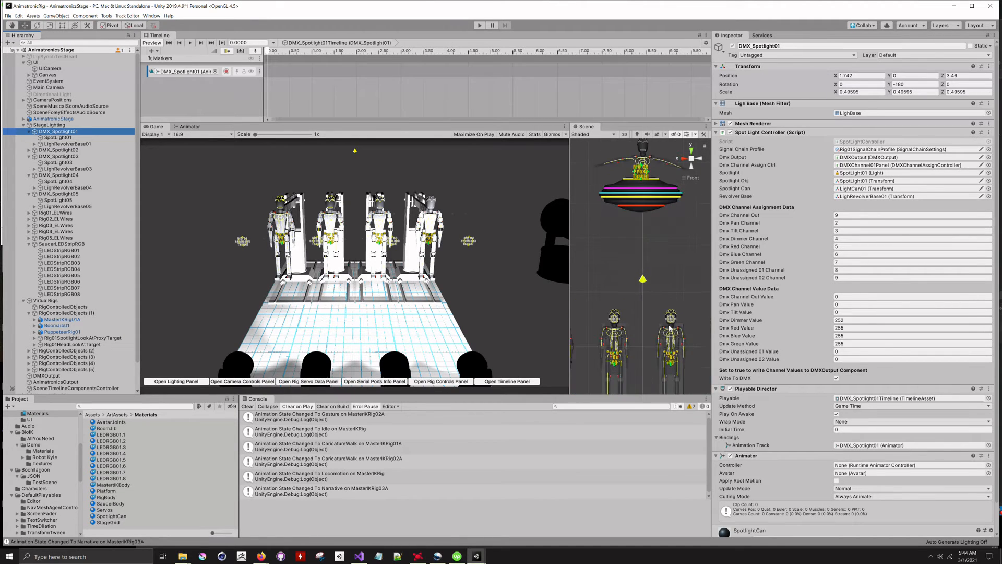
pyautogui.click(670, 365)
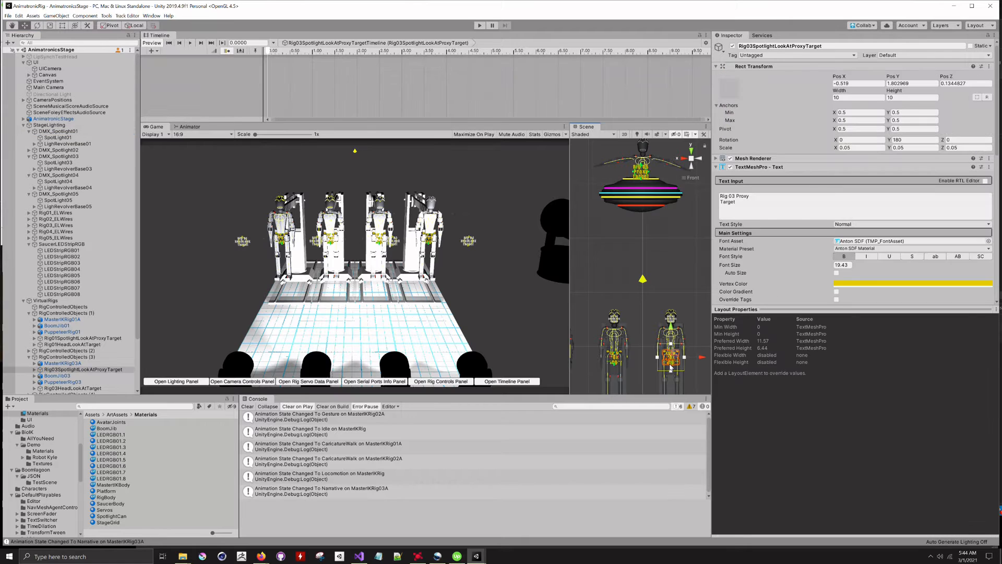
pyautogui.press('f')
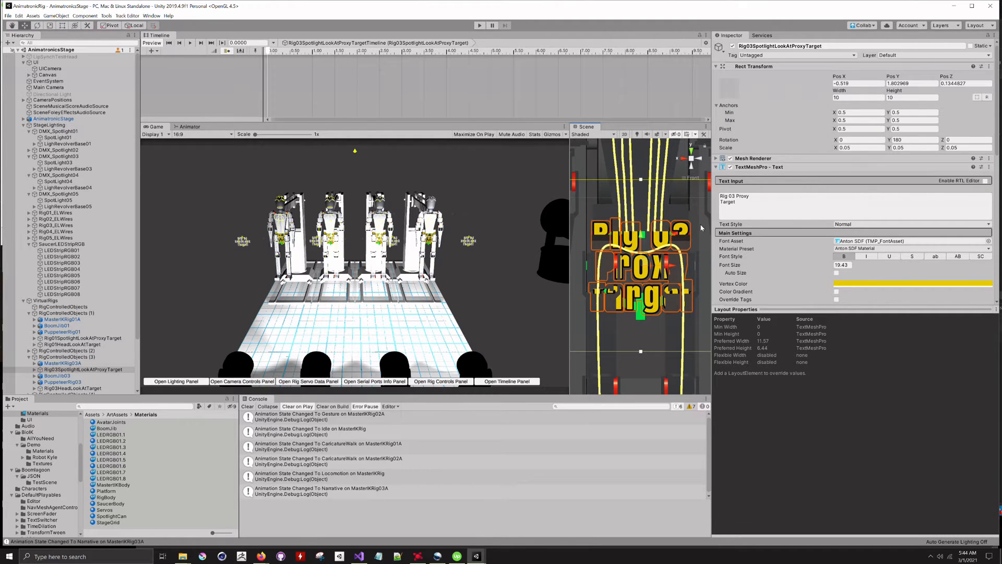
pyautogui.scroll(-2, 700, 223)
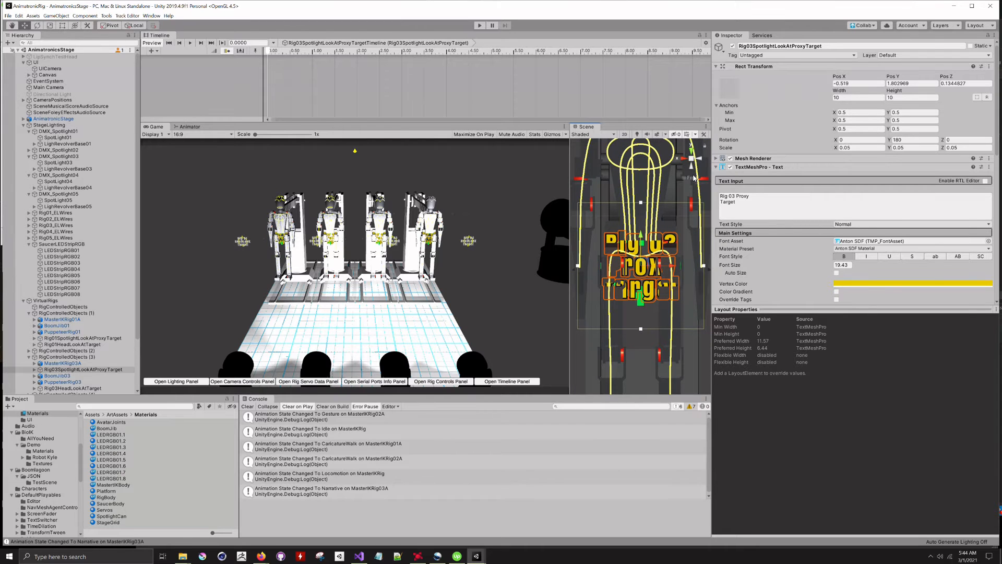
pyautogui.scroll(-2, 693, 180)
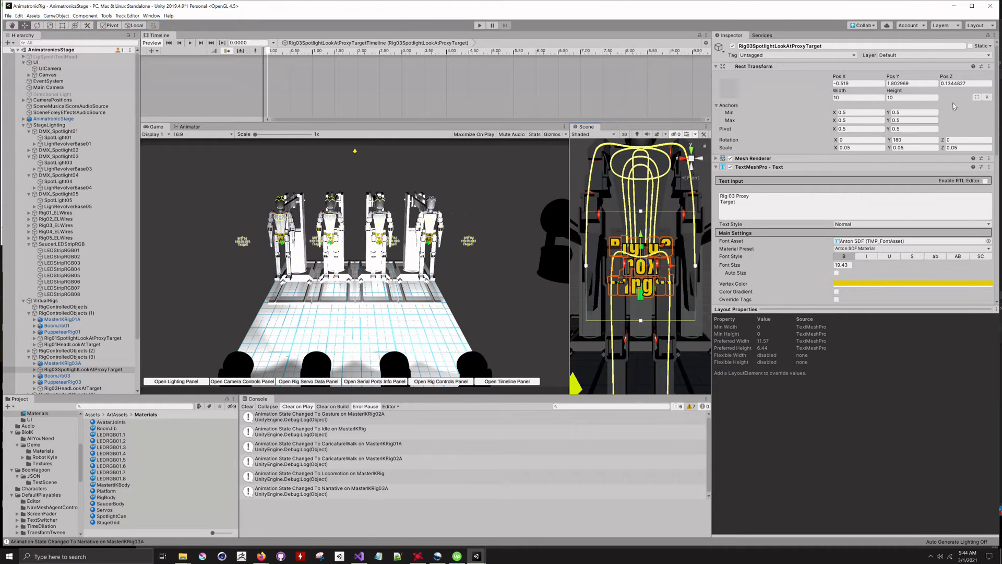
pyautogui.moveTo(943, 76); pyautogui.dragTo(948, 77)
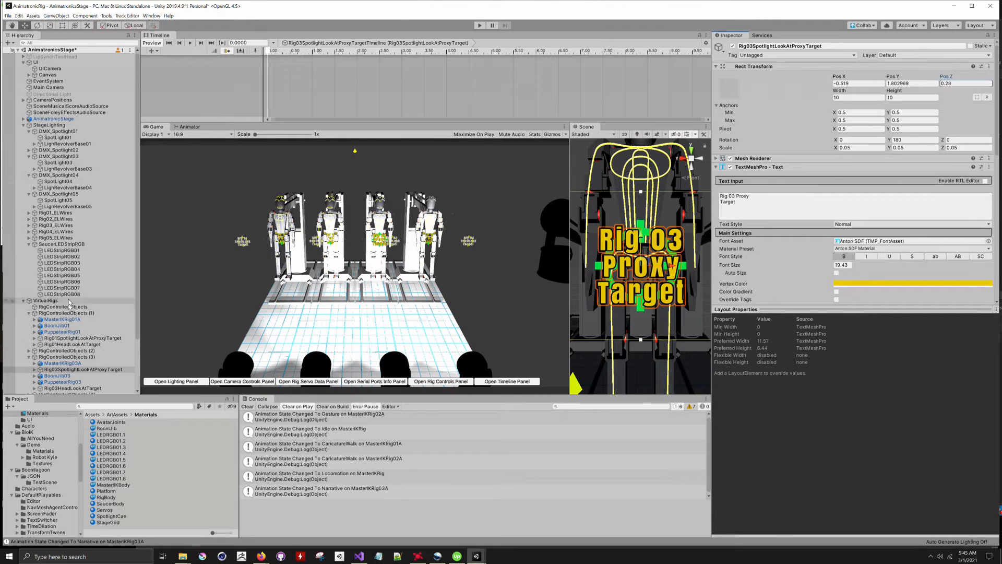
# Inspect the LED Strip Controller channel settings of the LED strips under SaucerLEDStripRGB, through LEDStripRGB08
pyautogui.click(55, 244)
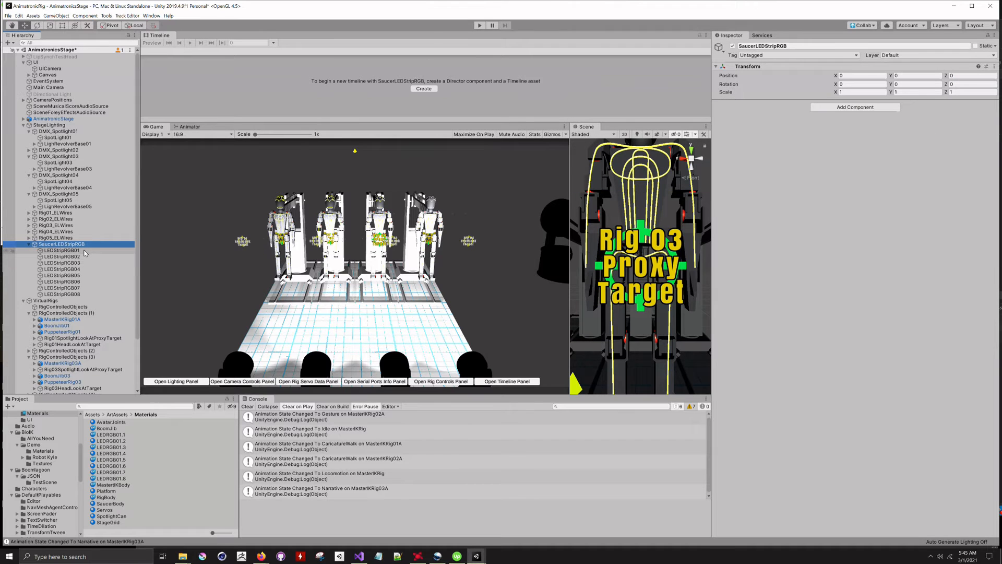
pyautogui.click(85, 251)
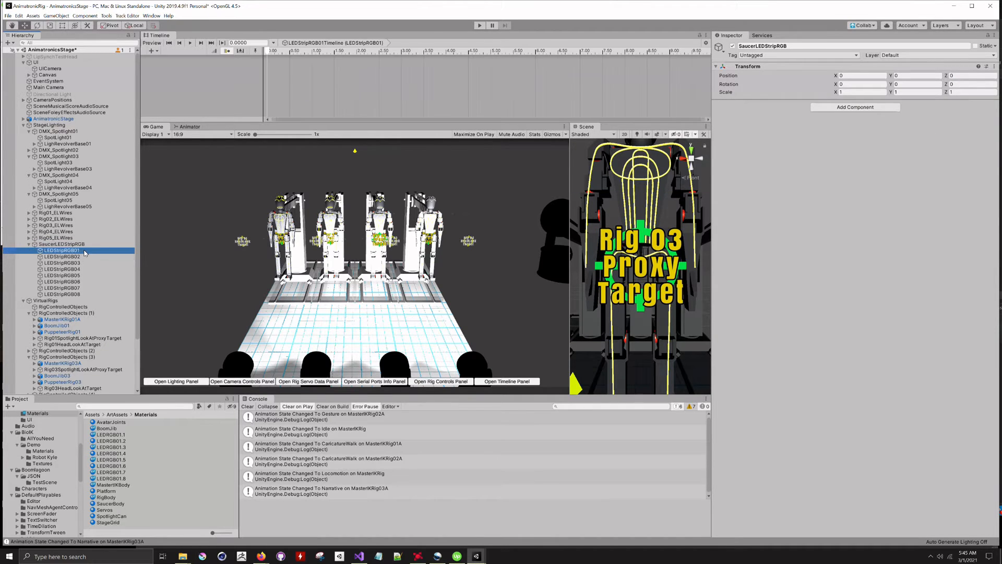
pyautogui.click(83, 257)
pyautogui.click(82, 263)
pyautogui.click(80, 269)
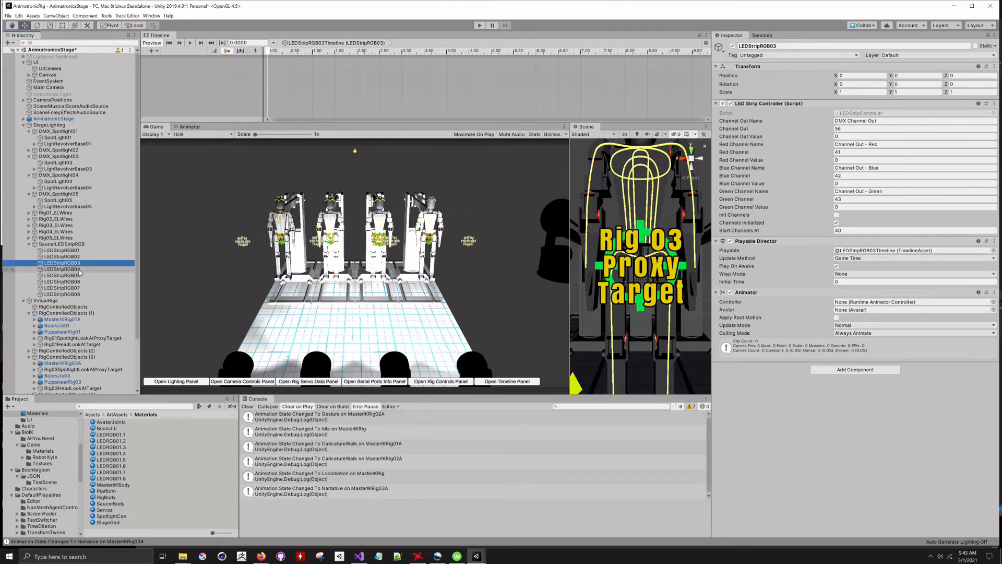
pyautogui.click(79, 276)
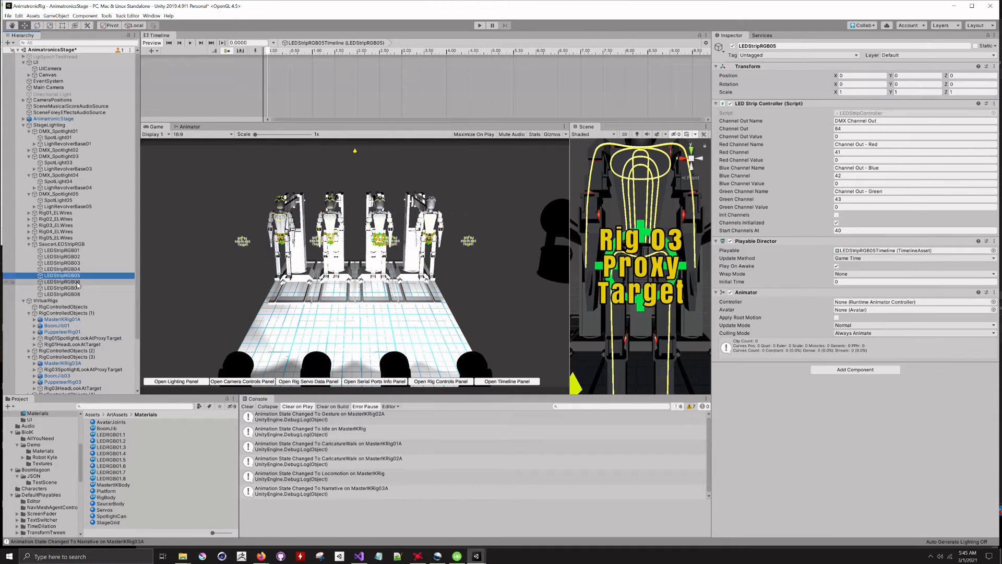
pyautogui.click(78, 283)
pyautogui.click(79, 288)
pyautogui.click(79, 295)
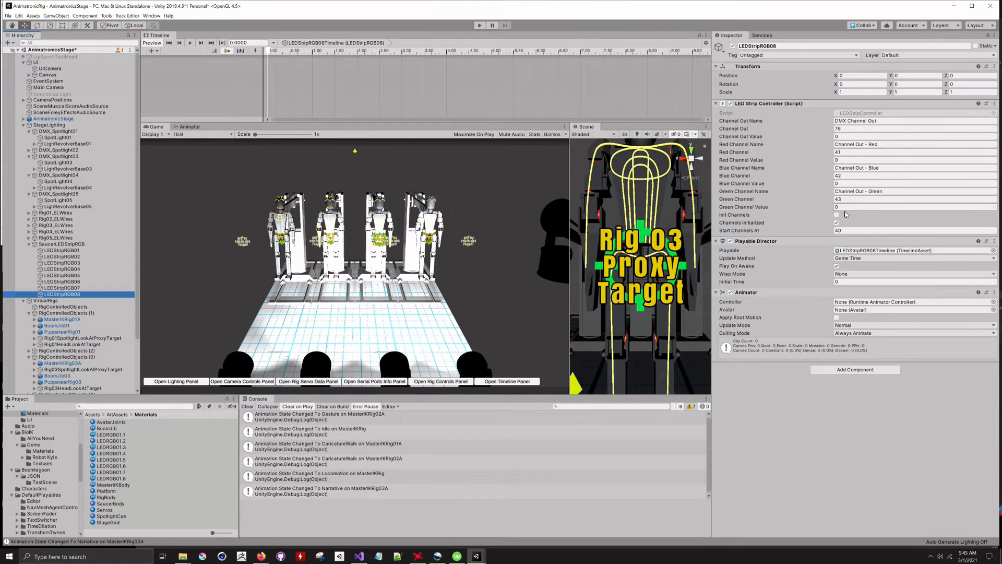
pyautogui.click(837, 464)
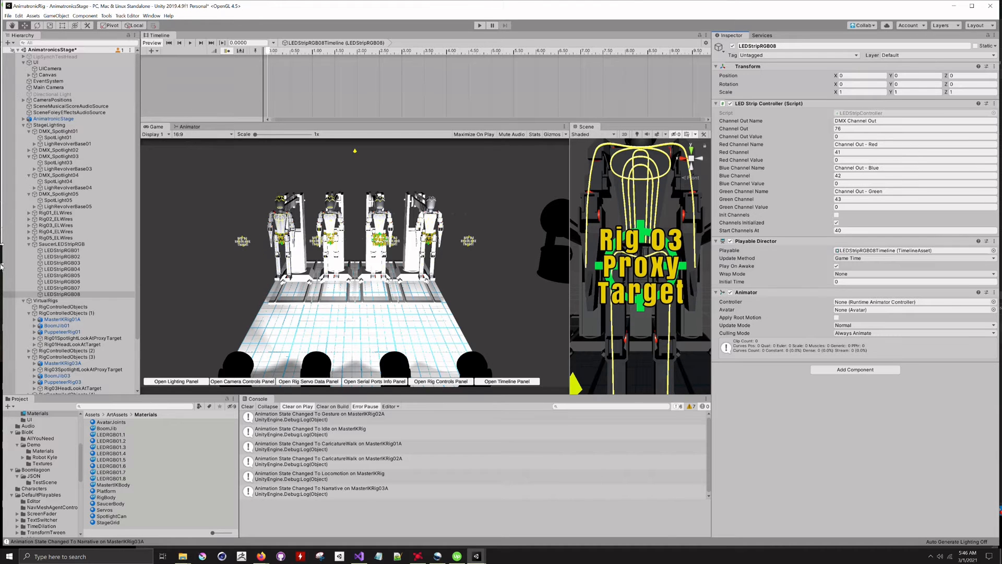
# Review the StageLighting timeline and controllers, and both signal emitters on MasterIKRig01A's track
pyautogui.click(53, 125)
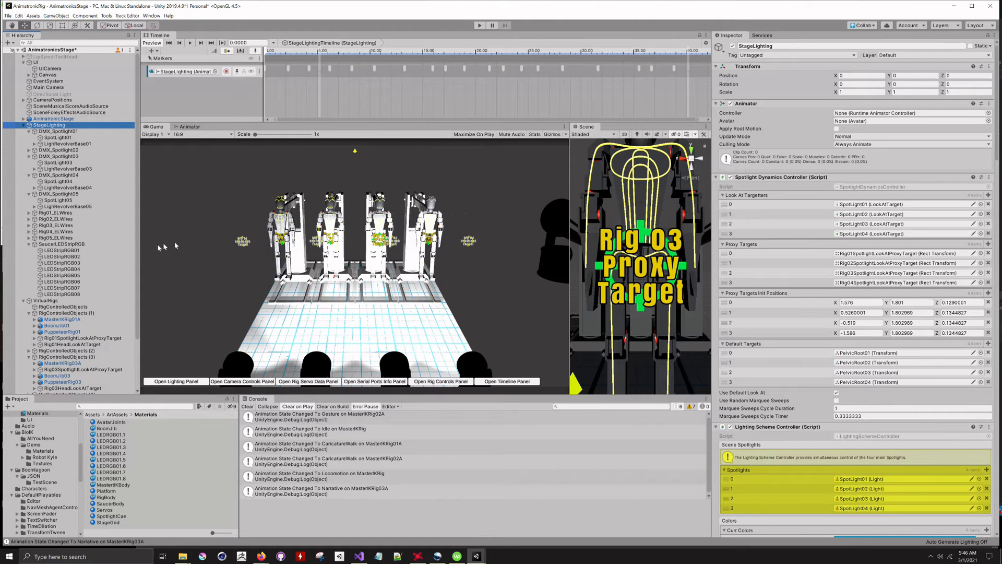
pyautogui.click(62, 319)
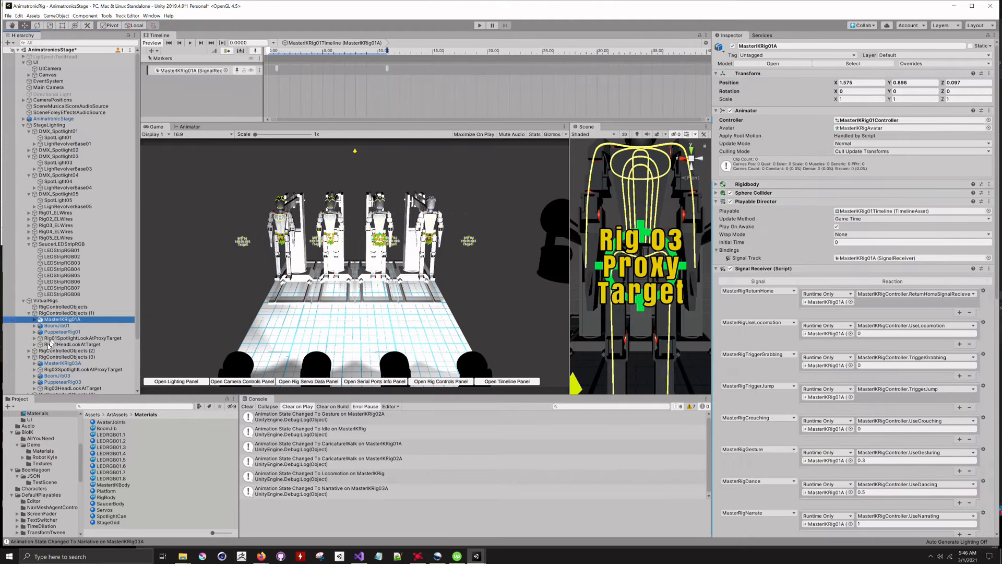
pyautogui.click(277, 68)
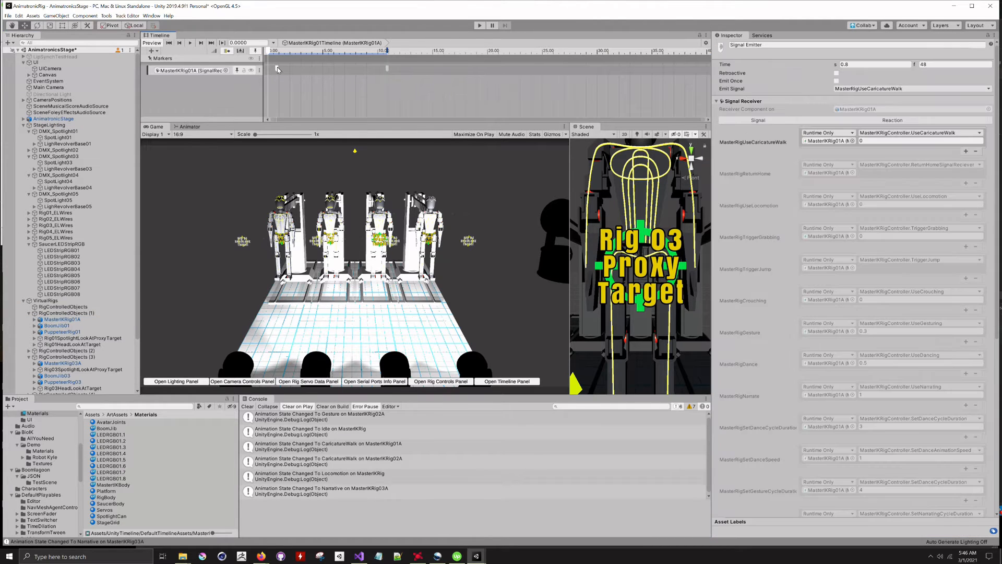
pyautogui.click(388, 69)
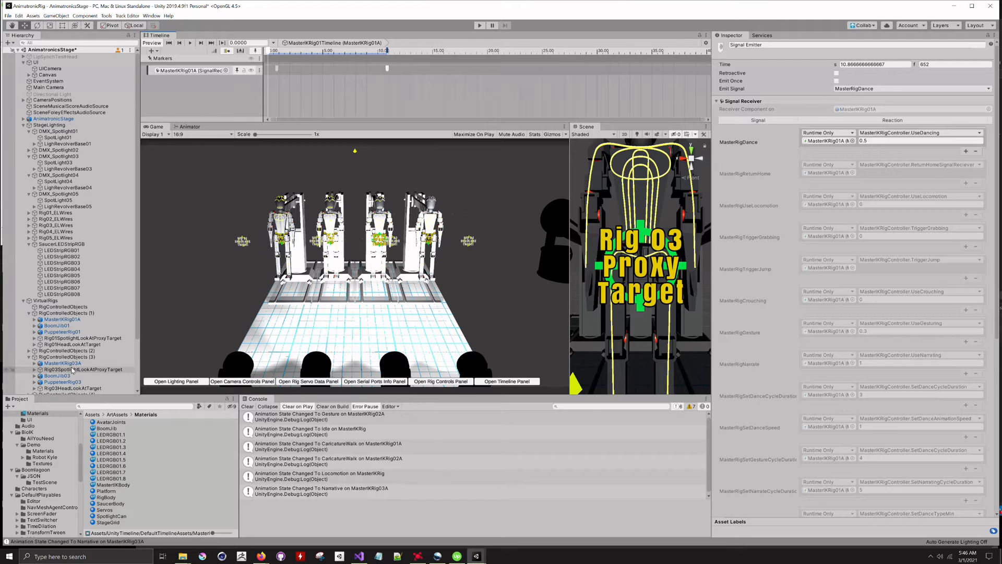
# Expand RigControlledObjects (2), select MasterIKRig02A and inspect both signal emitters on its timeline
pyautogui.scroll(-3, 72, 370)
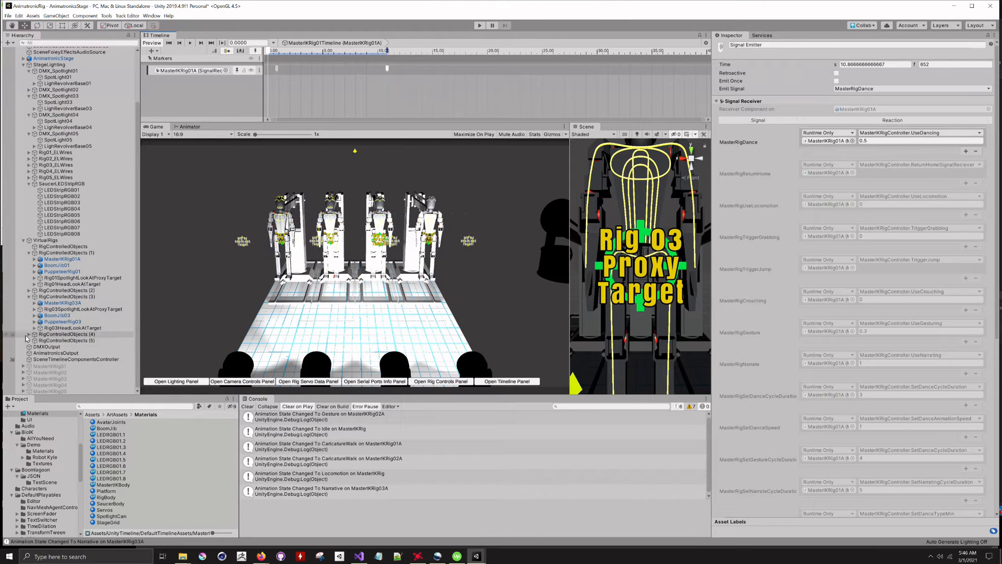
pyautogui.click(29, 290)
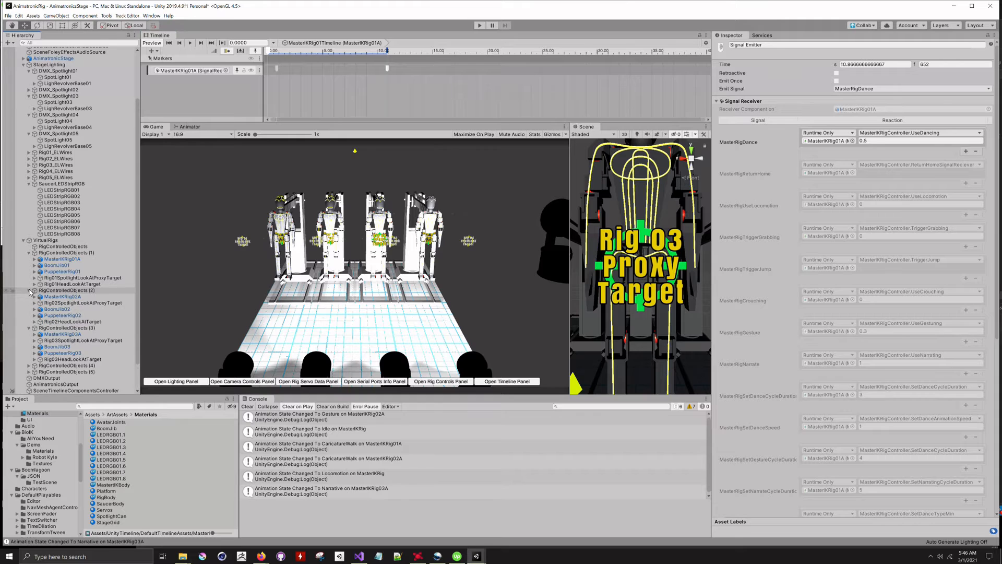
pyautogui.click(78, 296)
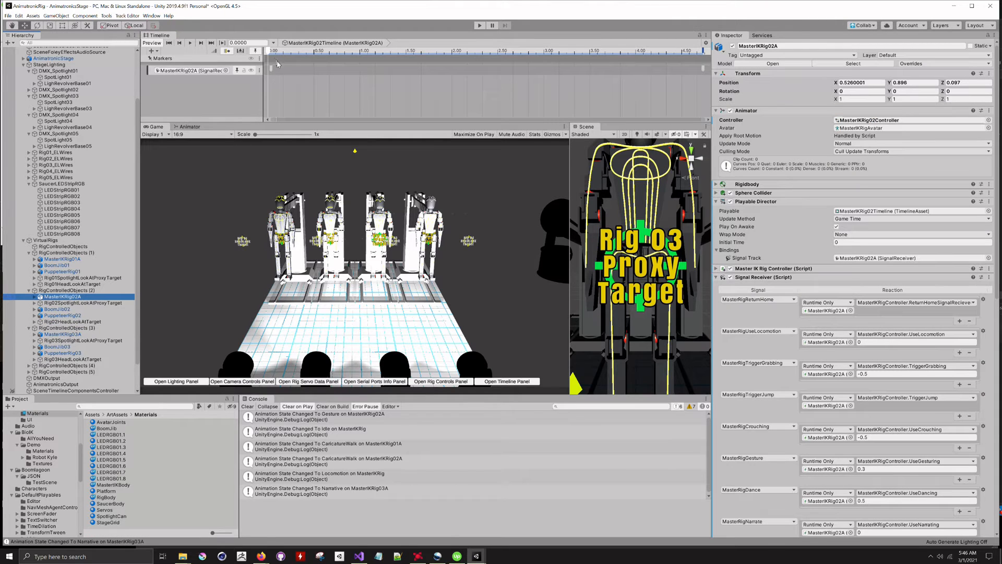
pyautogui.click(271, 68)
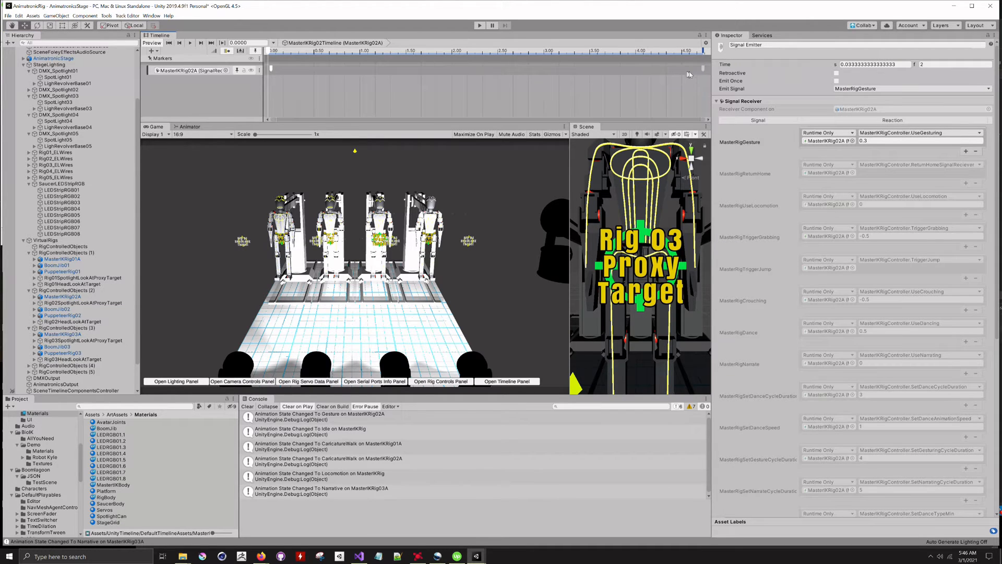
pyautogui.click(702, 69)
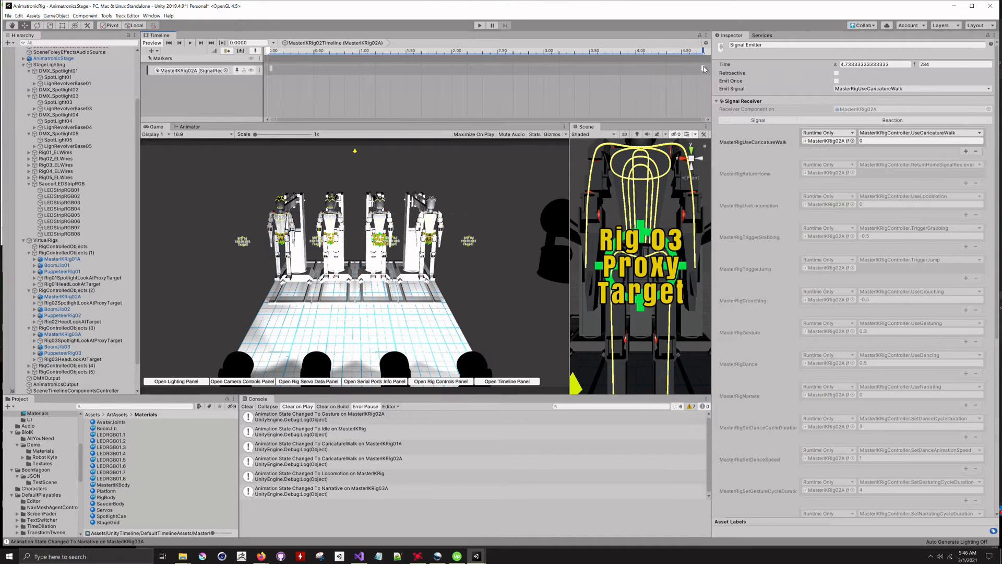
# Move MasterIKRig02A's MasterRigUseCaricatureWalk emitter to about 7.63 s and add a signal emitter at about 4.97 s emitting MasterRigGesture
pyautogui.moveTo(706, 69)
pyautogui.mouseDown()
pyautogui.moveTo(729, 68)
pyautogui.moveTo(719, 78)
pyautogui.moveTo(570, 85)
pyautogui.mouseUp()
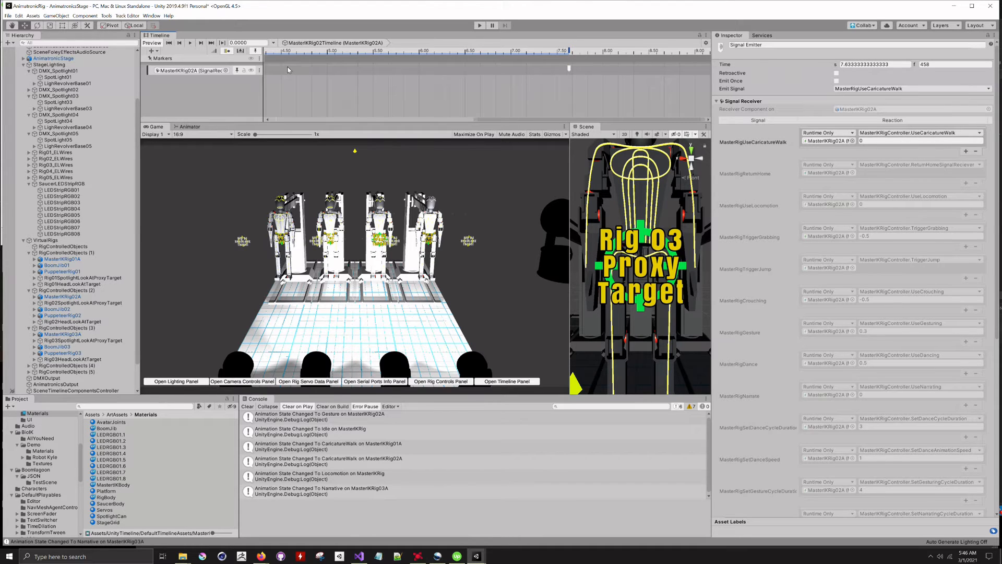
pyautogui.click(322, 68)
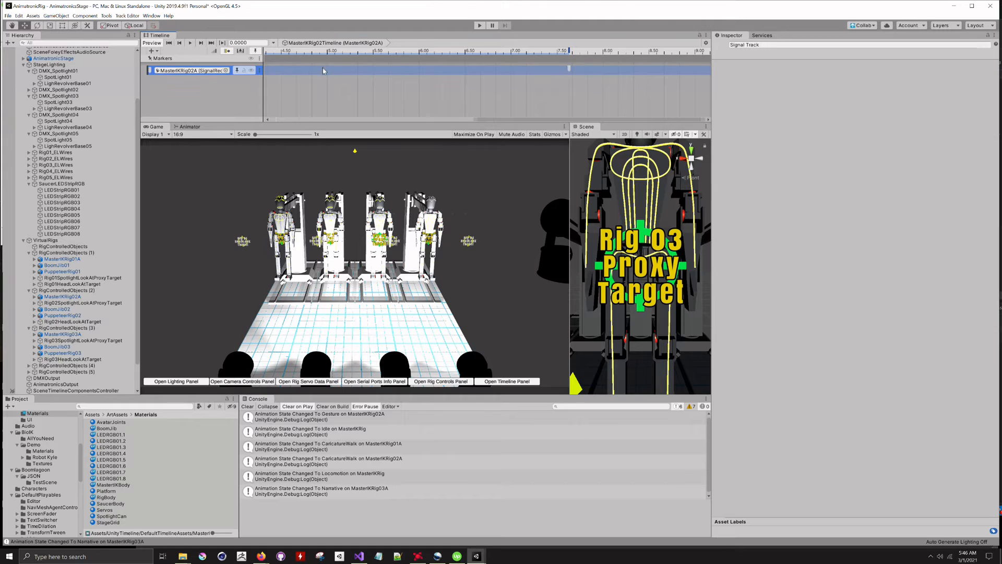
pyautogui.rightClick(326, 72)
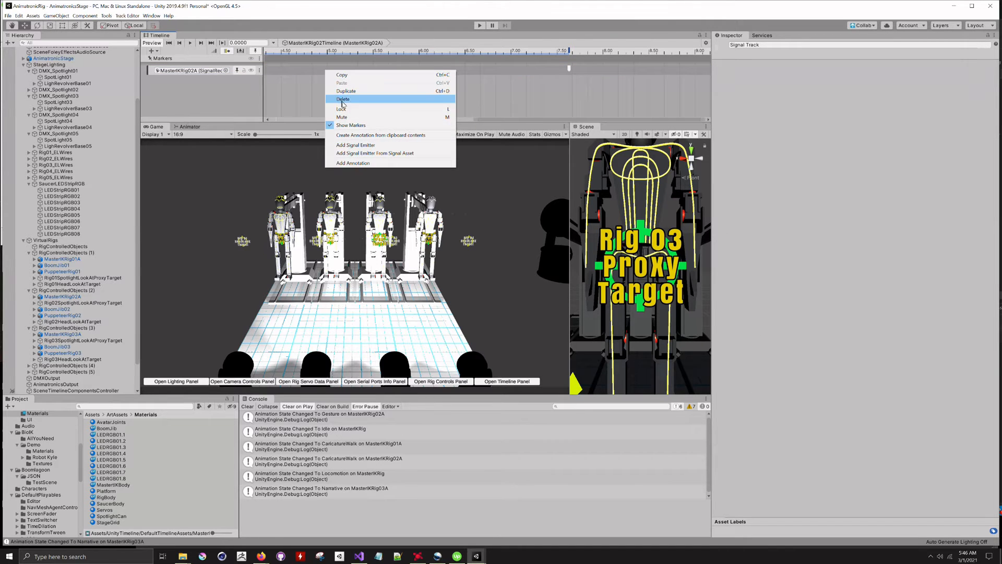
pyautogui.click(363, 146)
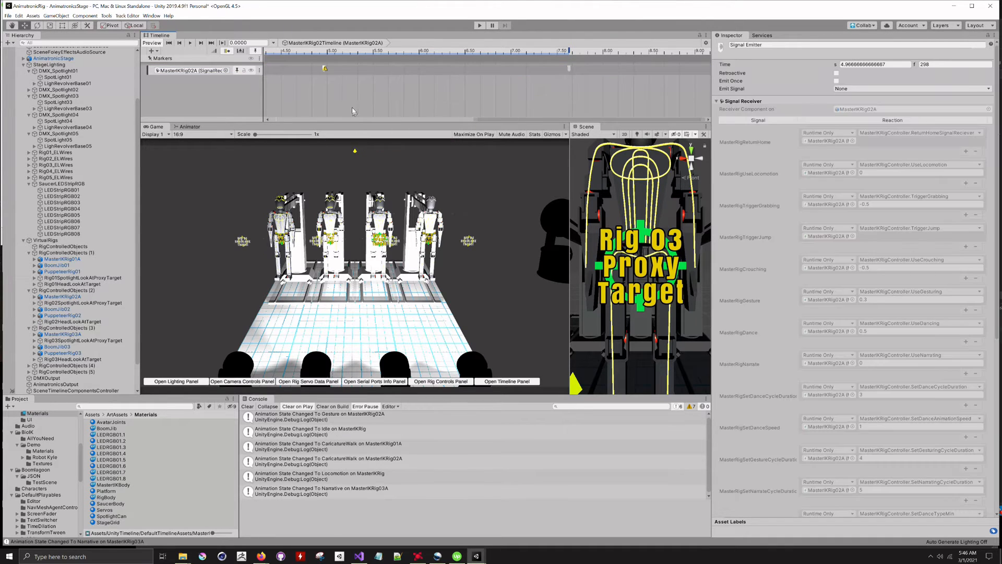
pyautogui.click(988, 89)
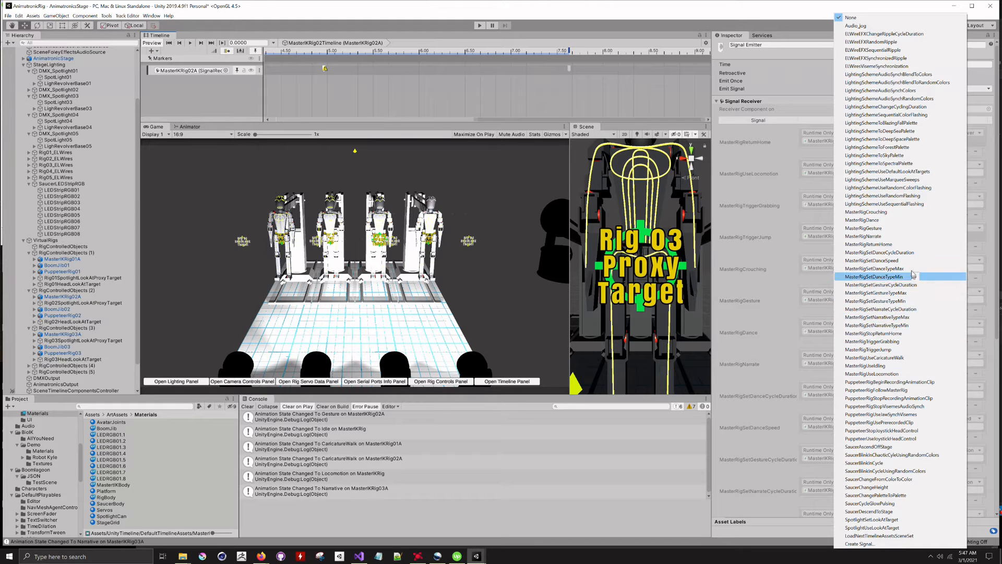
pyautogui.click(897, 230)
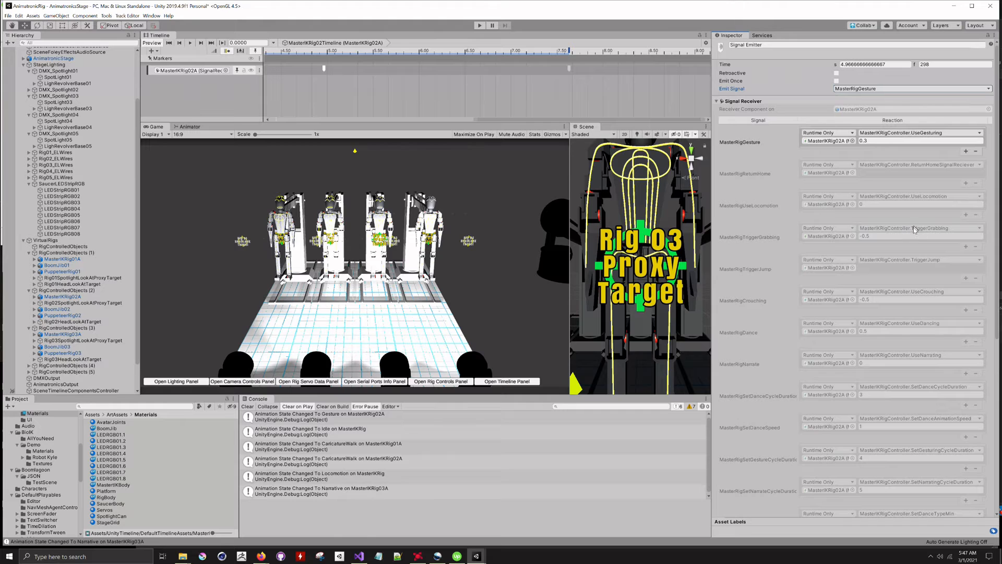
pyautogui.click(570, 69)
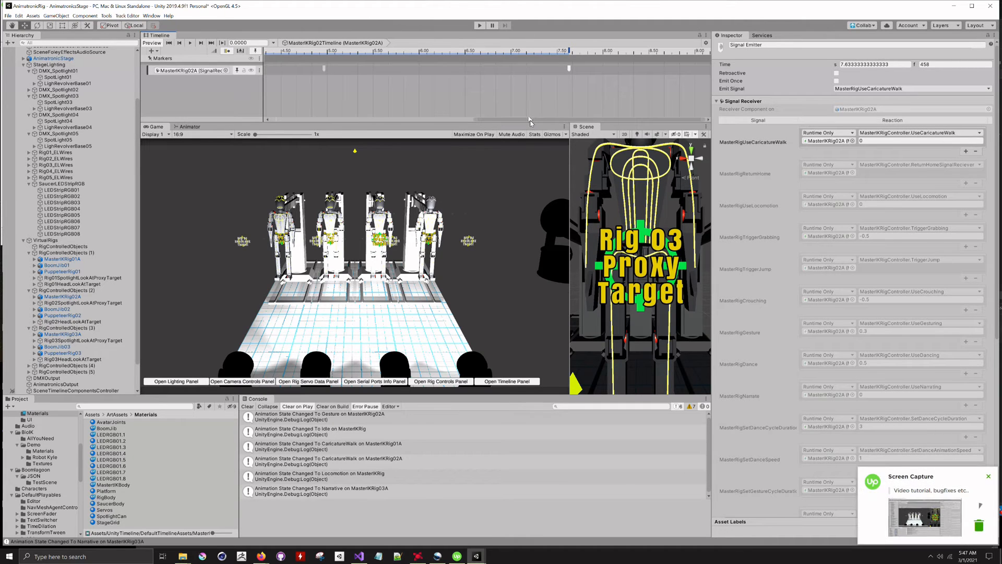
pyautogui.moveTo(530, 120); pyautogui.dragTo(279, 122)
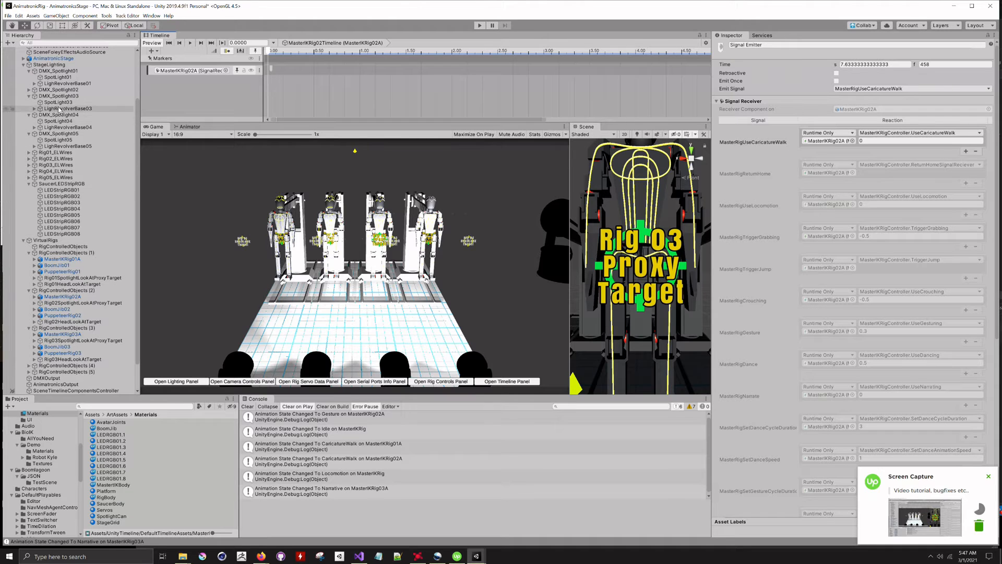
# Select StageLighting and inspect the signal emitters on its timeline, working back from about 38.8 s to about 18.95 s
pyautogui.click(55, 65)
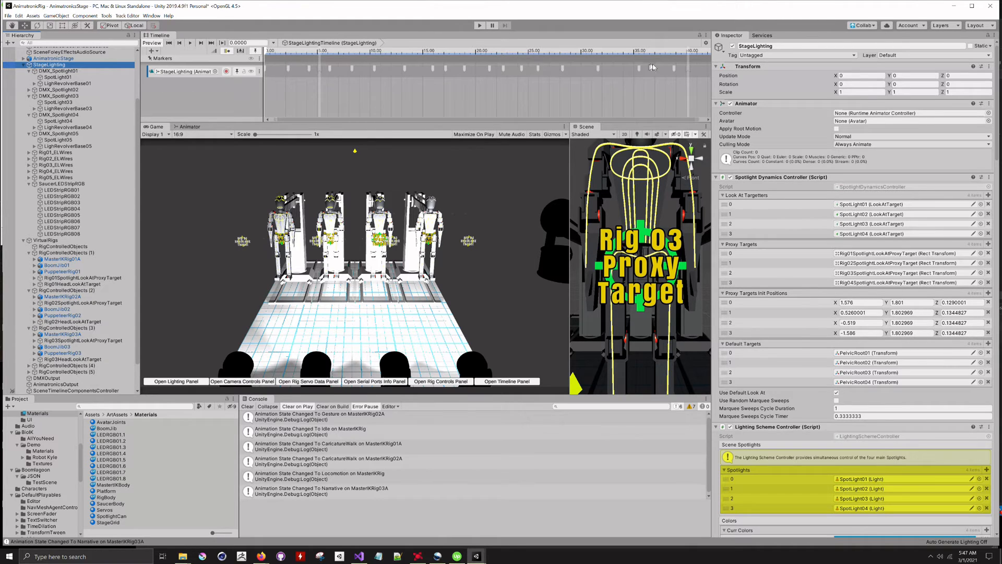
pyautogui.click(674, 69)
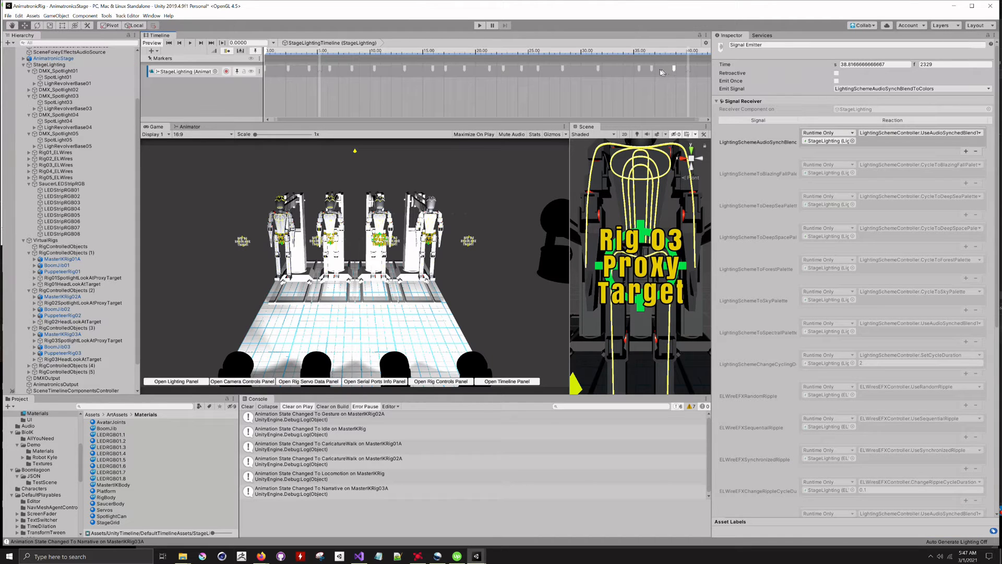
pyautogui.click(652, 69)
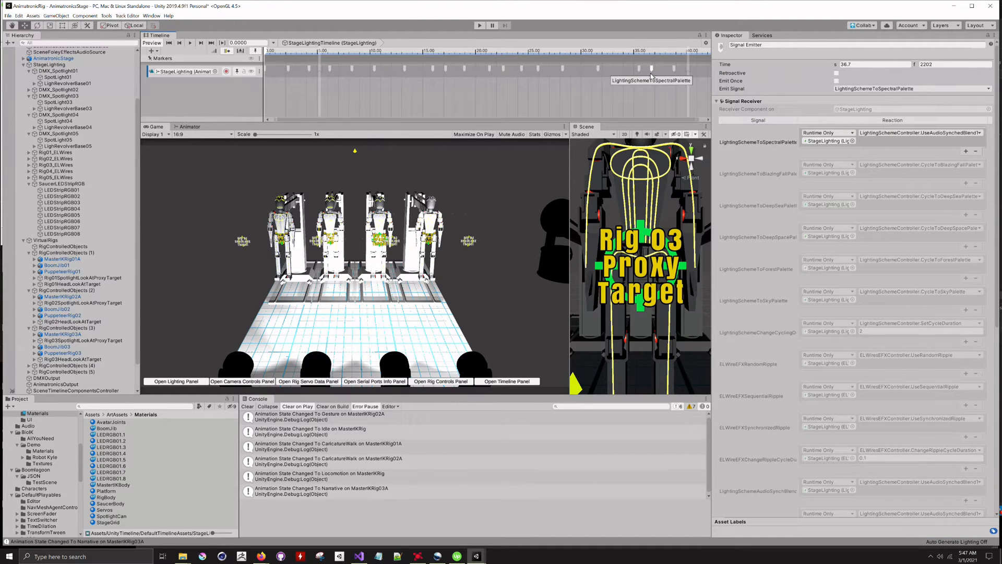
pyautogui.click(638, 69)
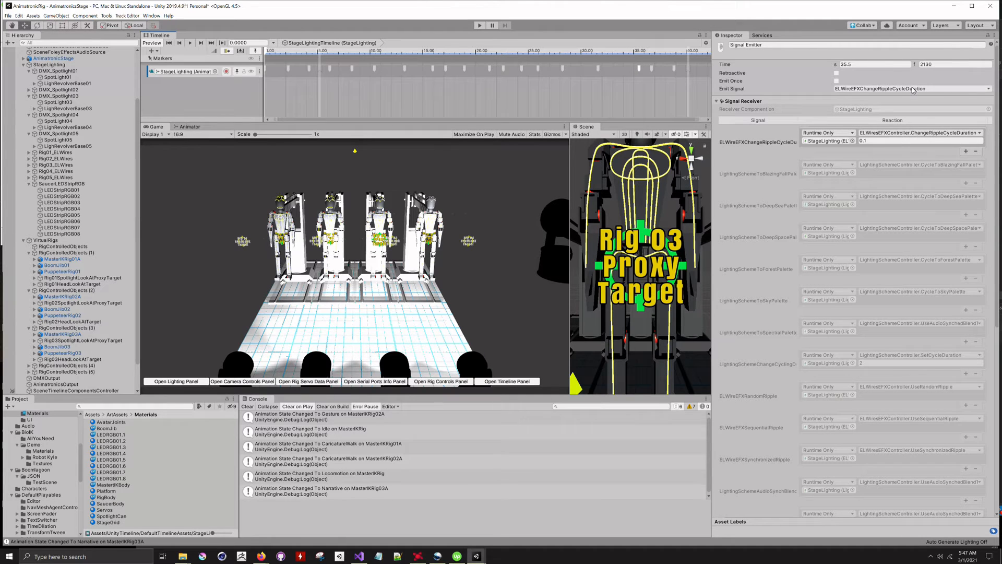
pyautogui.click(598, 69)
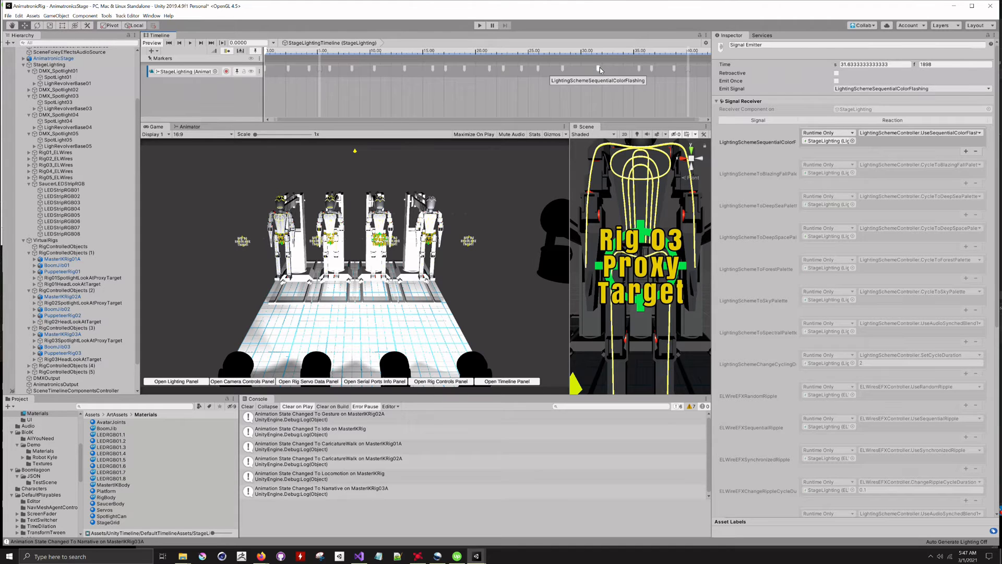
pyautogui.click(562, 69)
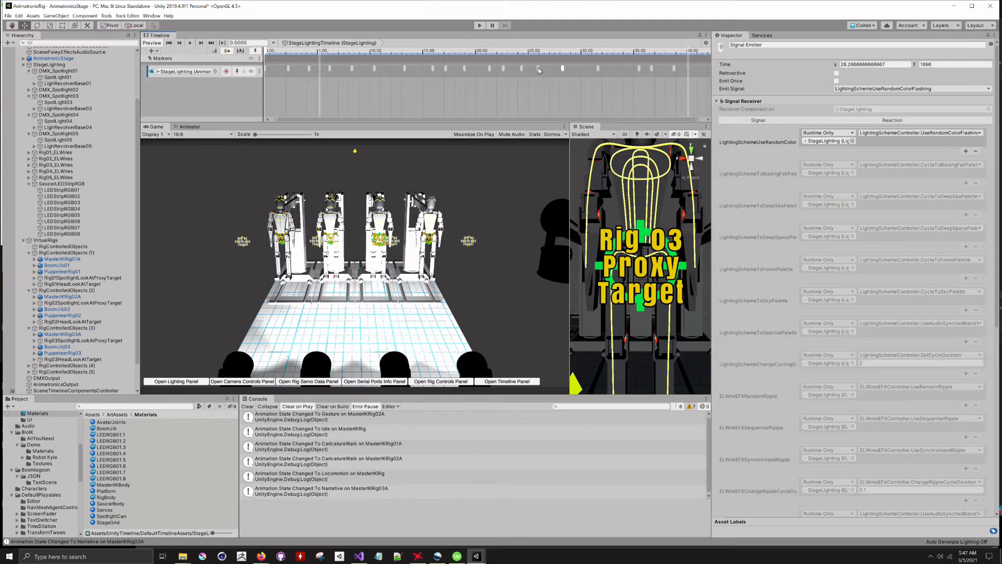
pyautogui.click(538, 69)
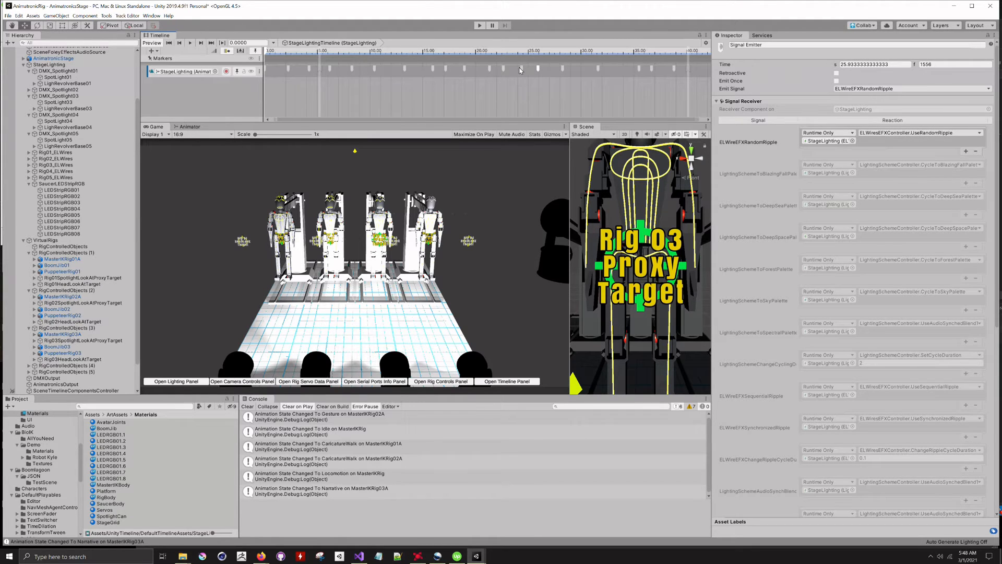
pyautogui.click(519, 71)
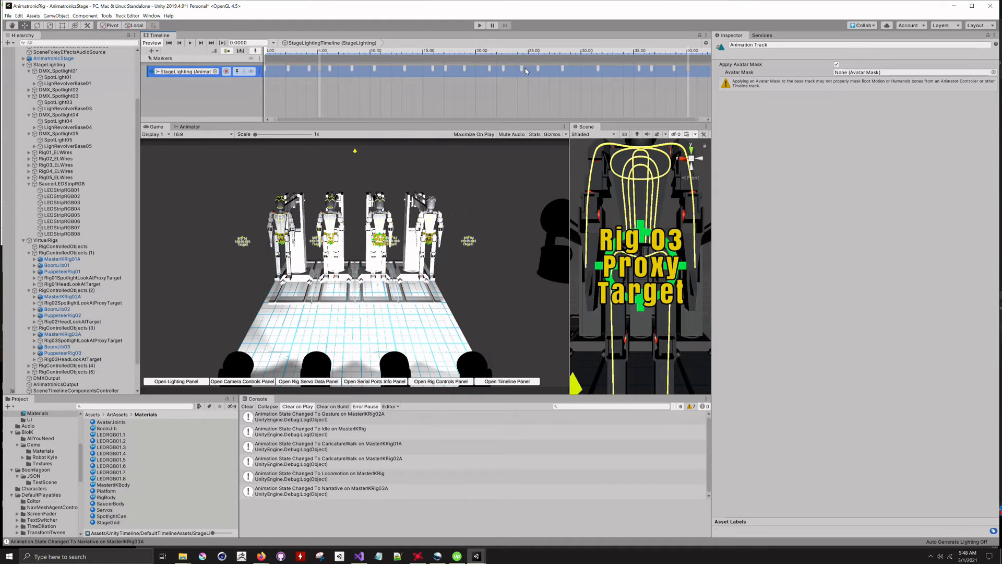
pyautogui.click(521, 69)
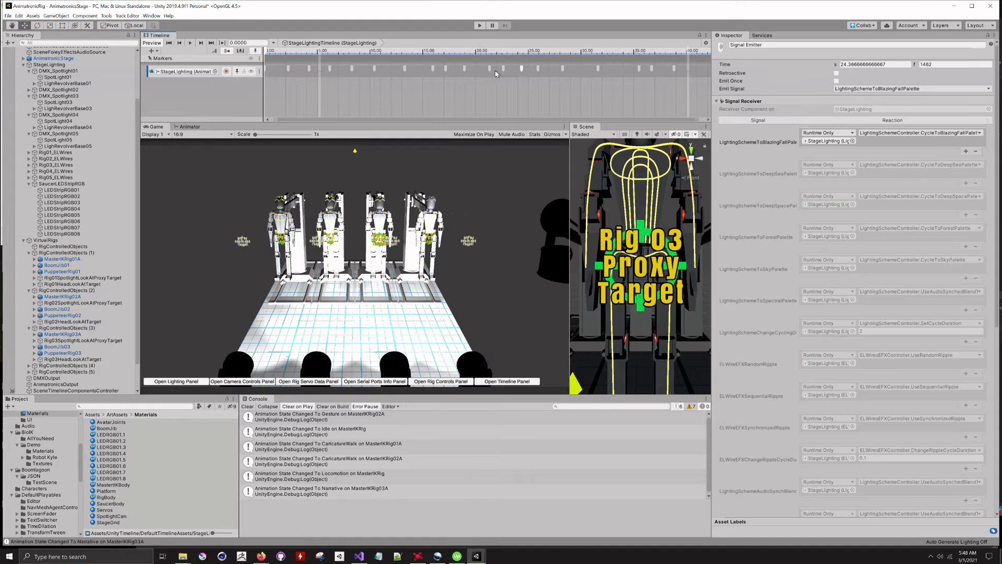
pyautogui.click(503, 68)
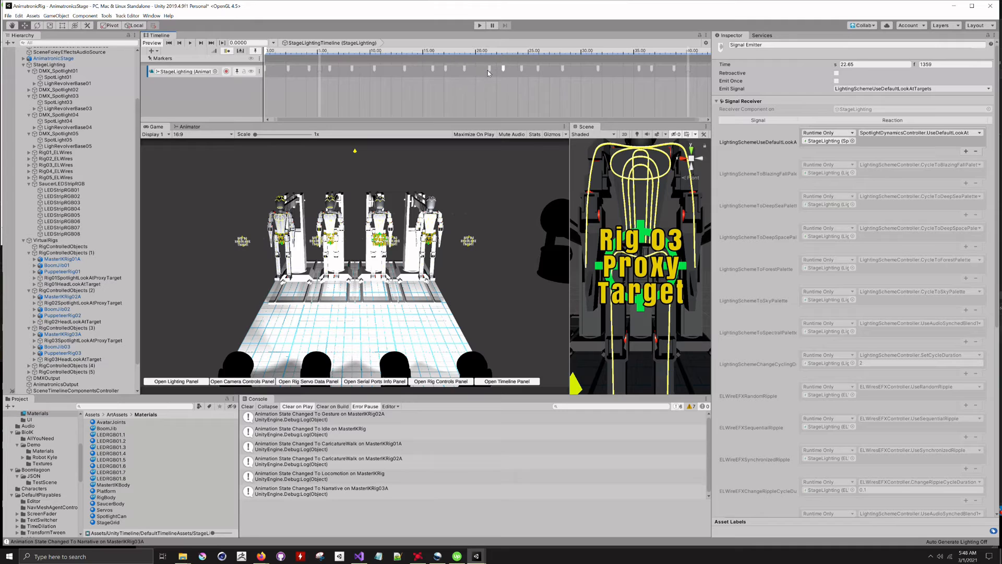
pyautogui.click(489, 69)
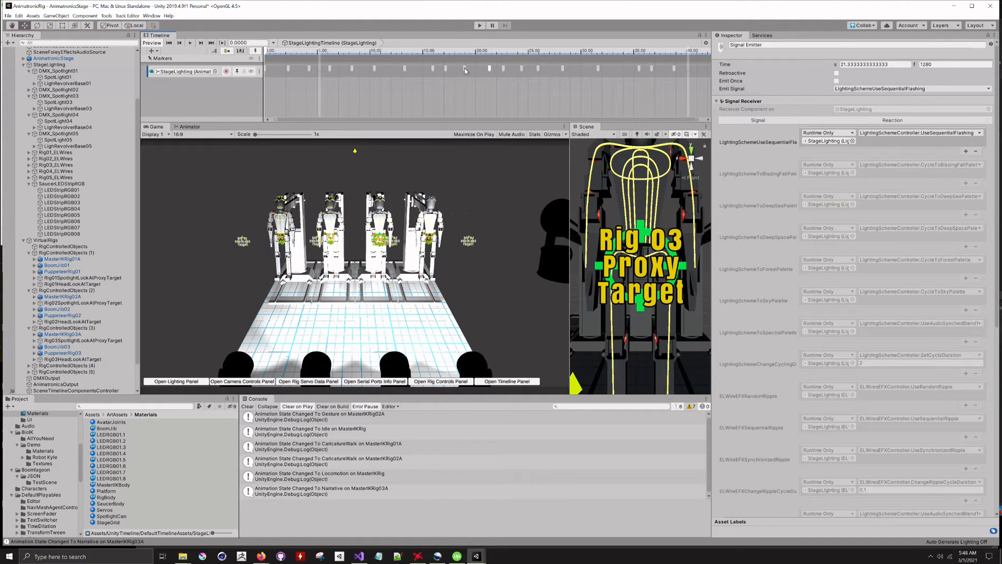
pyautogui.click(466, 70)
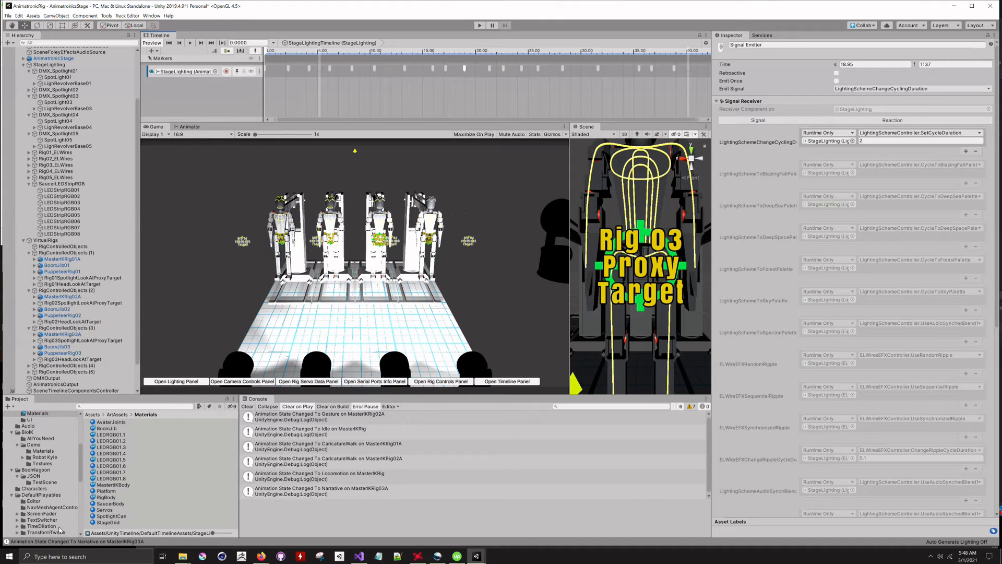
# Browse the project assets to UnityTimeline's Signals folder and open its LightingSchemeSignals subfolder
pyautogui.scroll(-5, 59, 529)
pyautogui.scroll(-5, 25, 502)
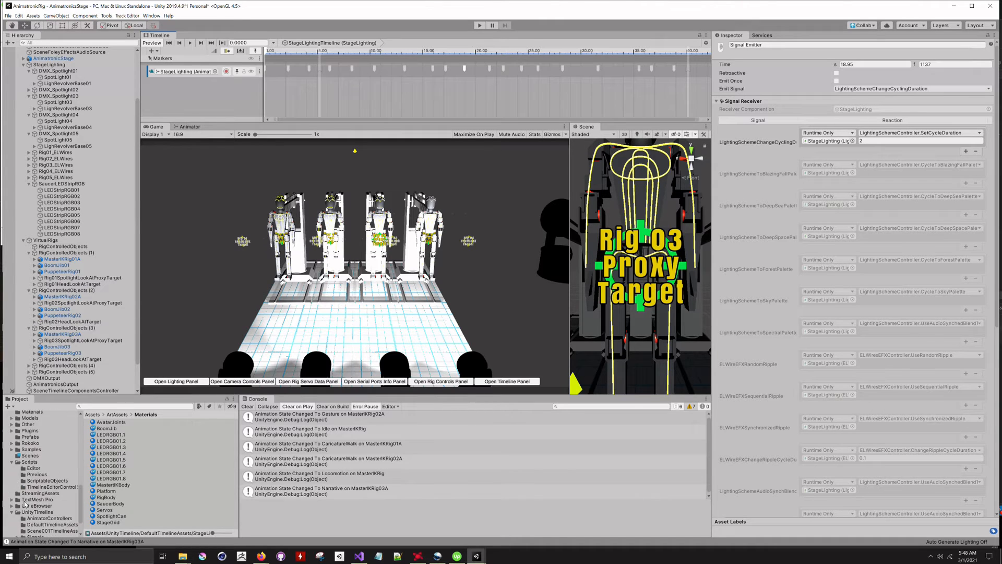
pyautogui.scroll(-3, 24, 503)
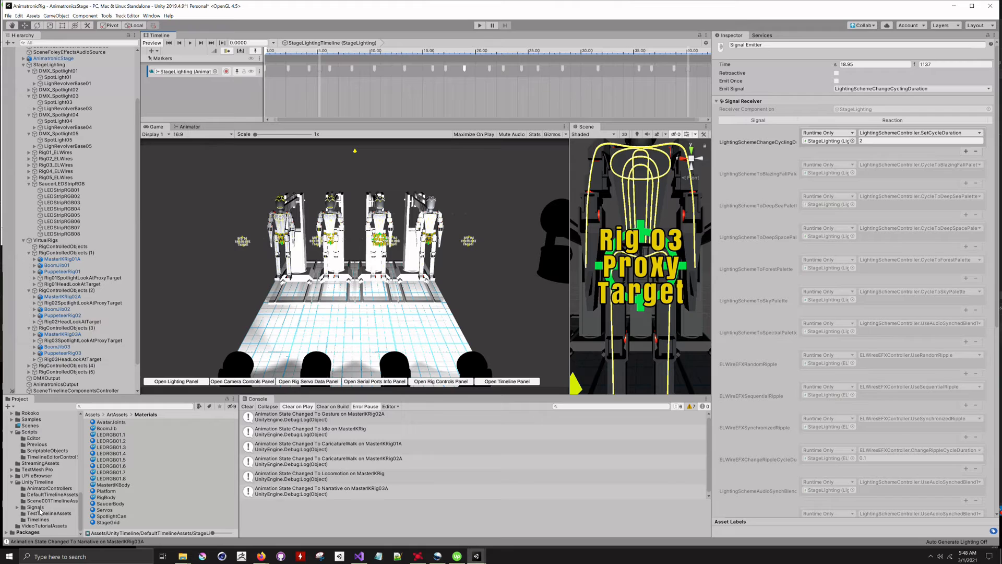
pyautogui.click(37, 507)
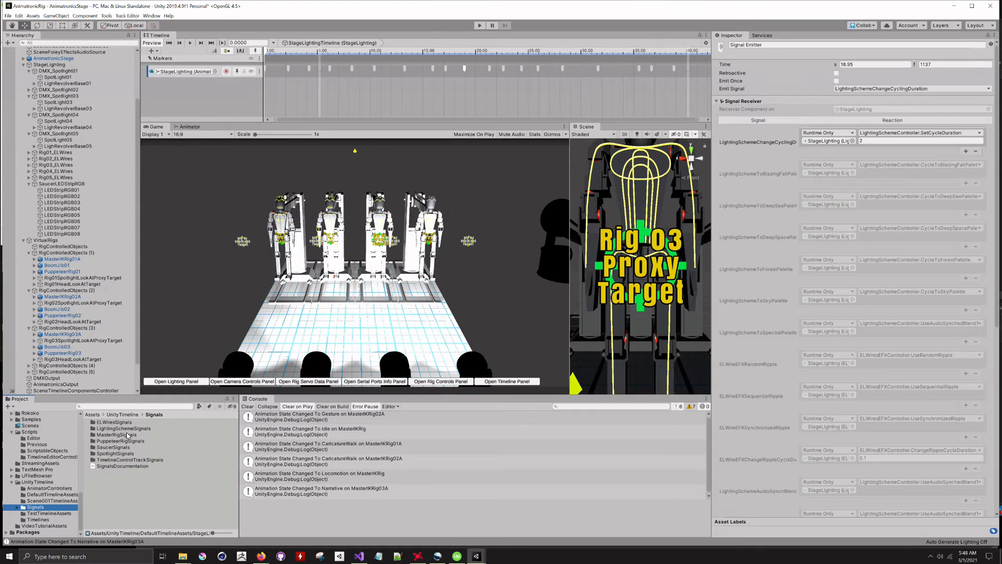
pyautogui.click(94, 422)
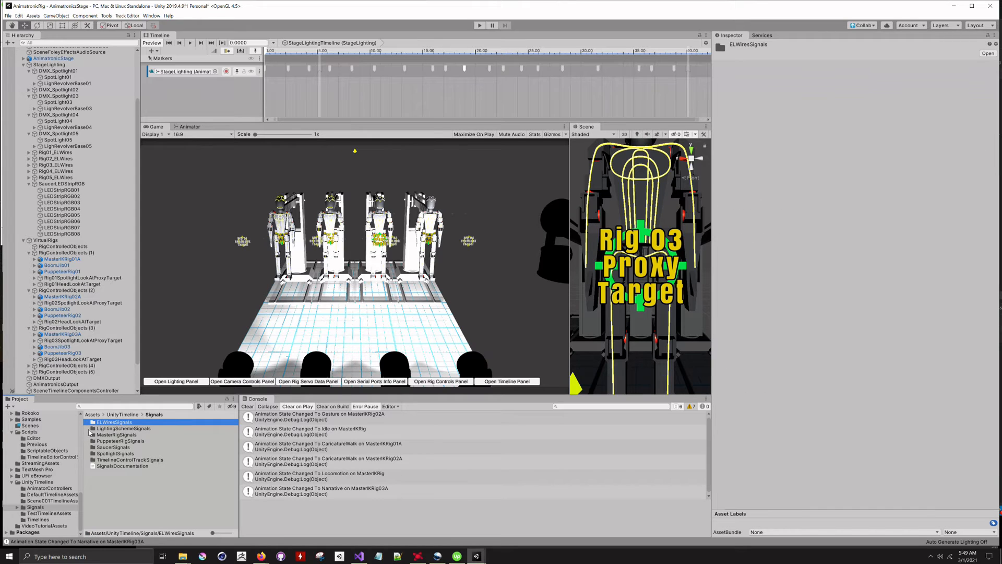
pyautogui.click(93, 429)
pyautogui.doubleClick(93, 428)
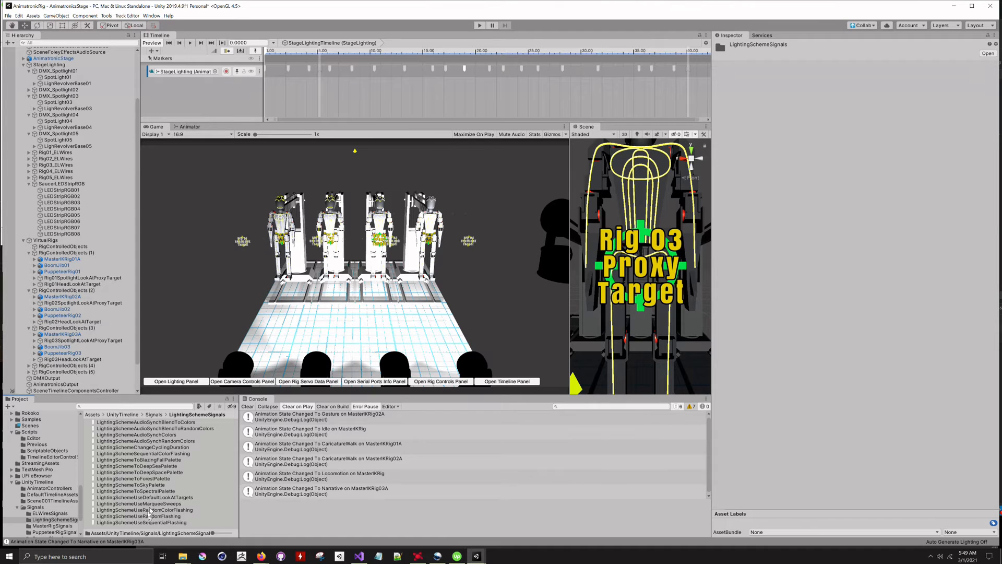
# Create a new Signal asset in the LightingSchemeSignals folder and name it LightingSchemeChangeLCycleDurationTo3
pyautogui.rightClick(45, 521)
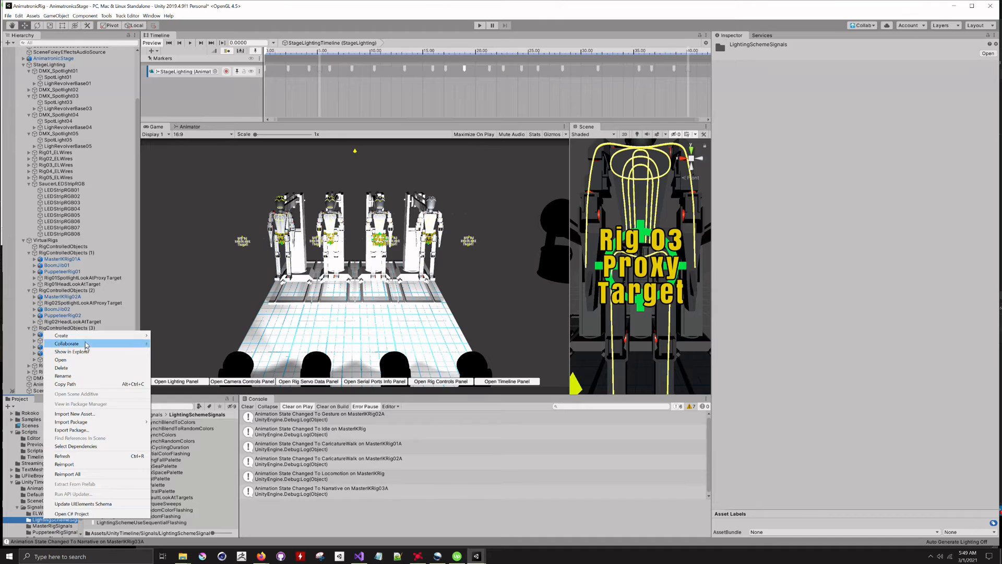
pyautogui.moveTo(83, 335)
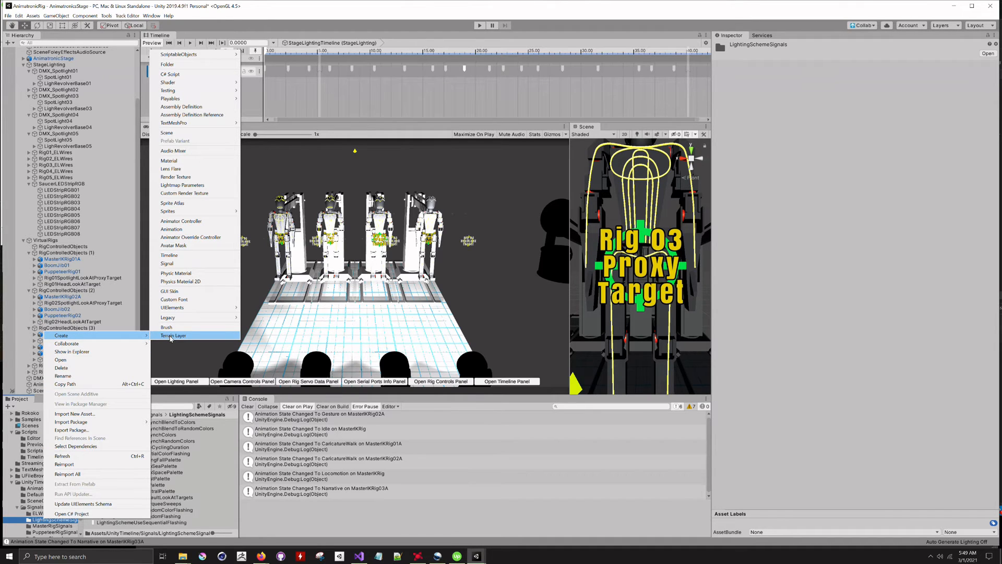
pyautogui.click(195, 265)
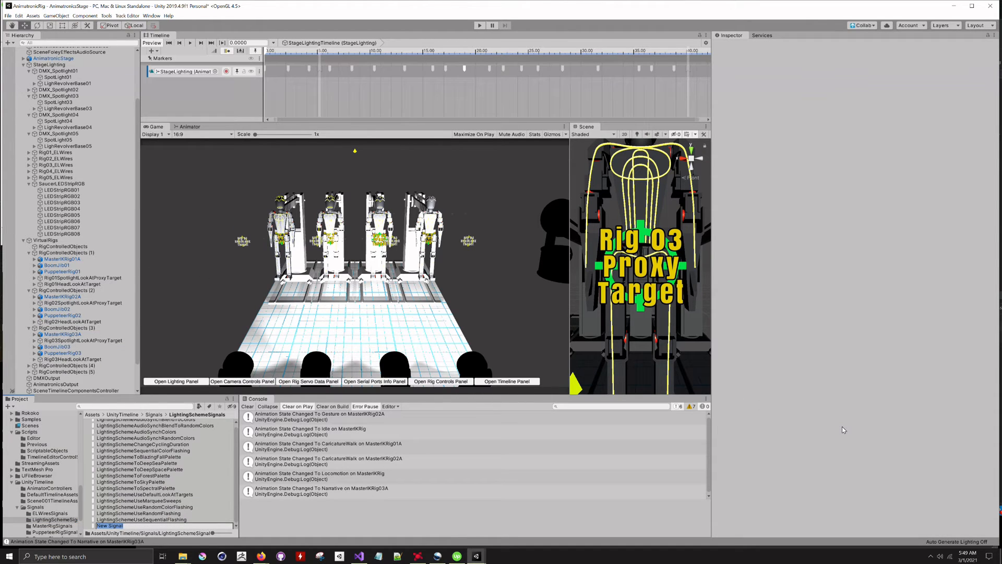
pyautogui.write('L')
pyautogui.click(131, 526)
pyautogui.press('BackSpace')
pyautogui.press('Return')
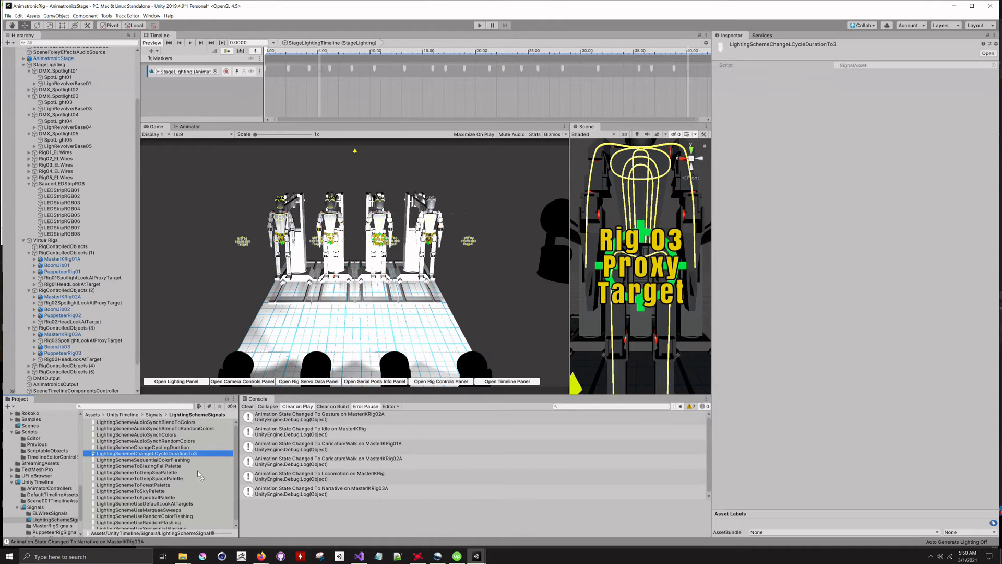
# Add a reaction to StageLighting's Signal Receiver and assign it the LightingSchemeChangeLCycleDurationTo3 signal
pyautogui.click(52, 65)
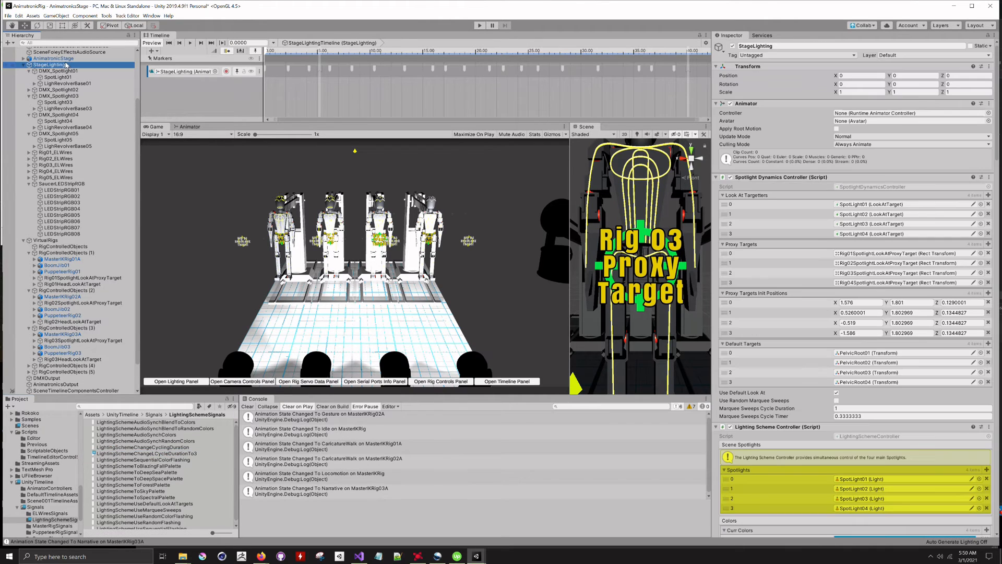
pyautogui.scroll(-10, 841, 263)
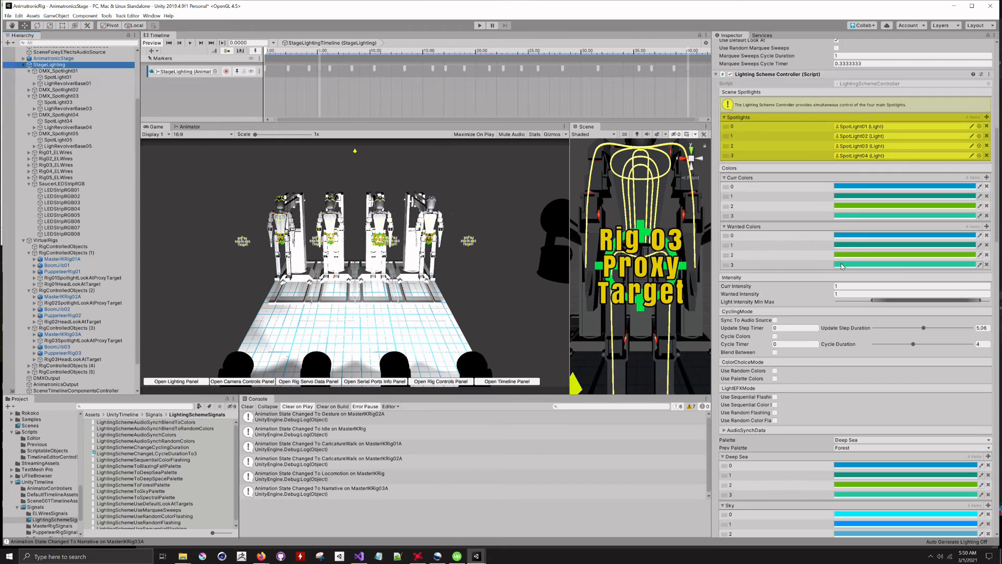
pyautogui.scroll(-15, 844, 264)
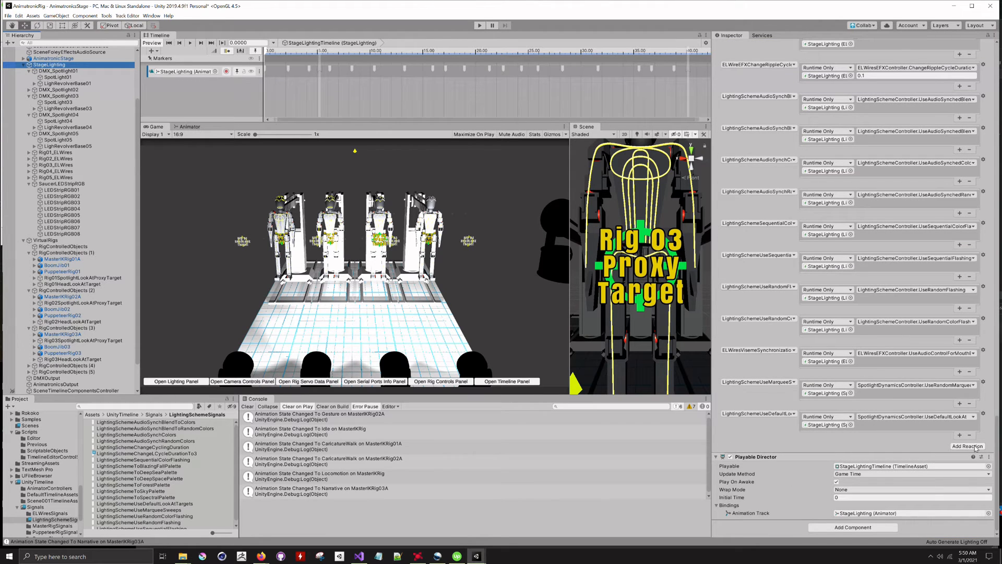
pyautogui.click(968, 446)
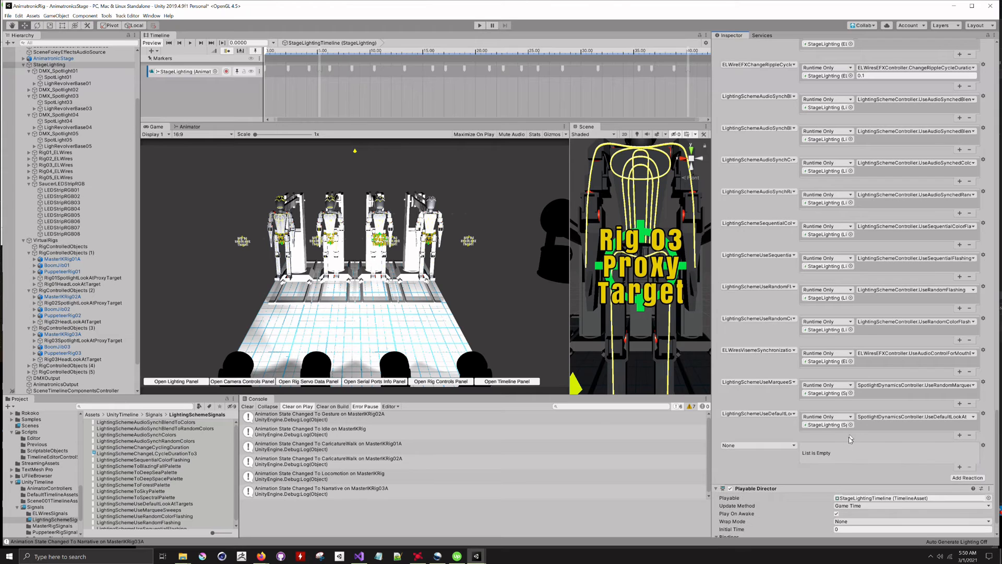
pyautogui.click(794, 447)
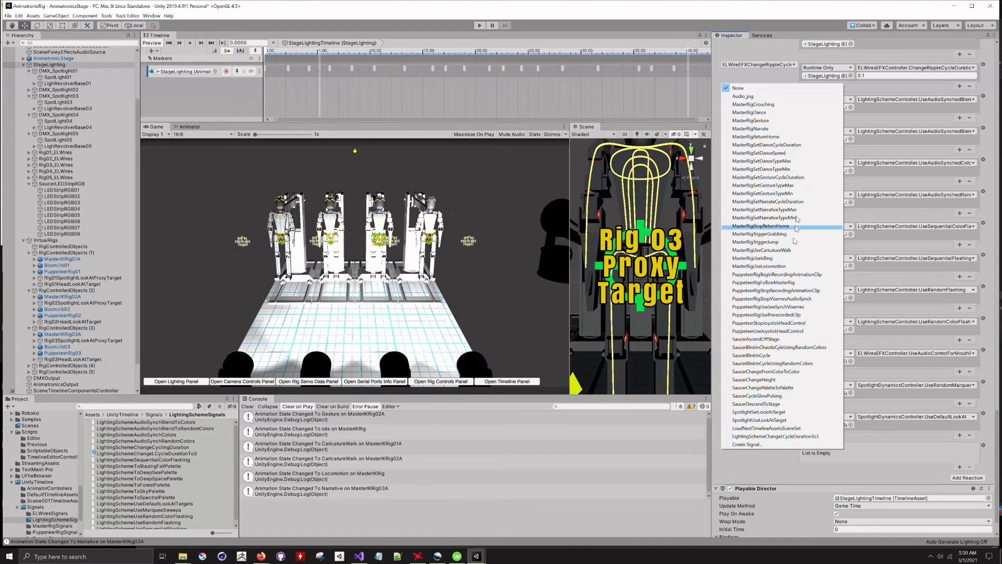
pyautogui.click(759, 438)
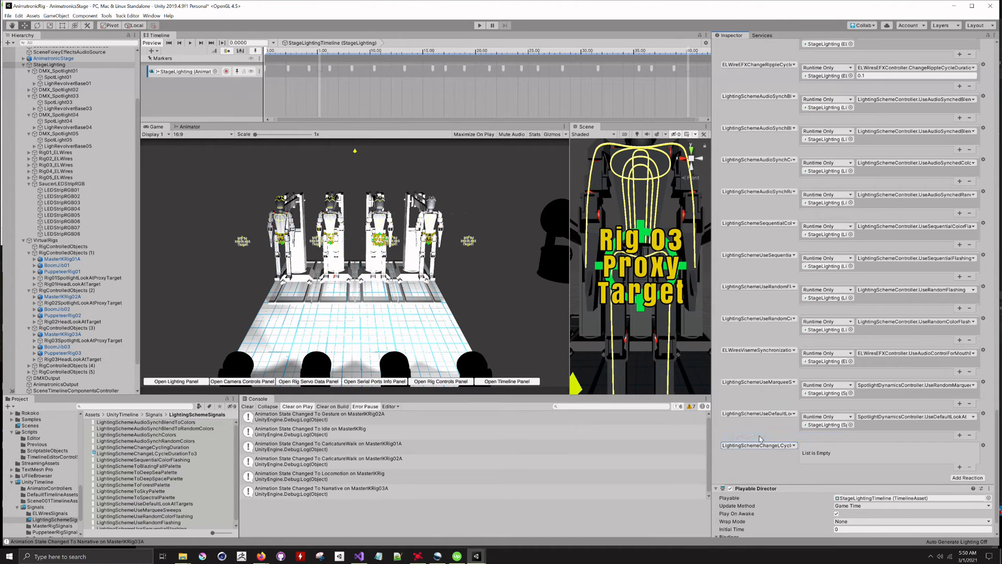
# Add a callback to the new reaction that calls LightingSchemeController.SetCycleDuration with a value of 3
pyautogui.click(959, 467)
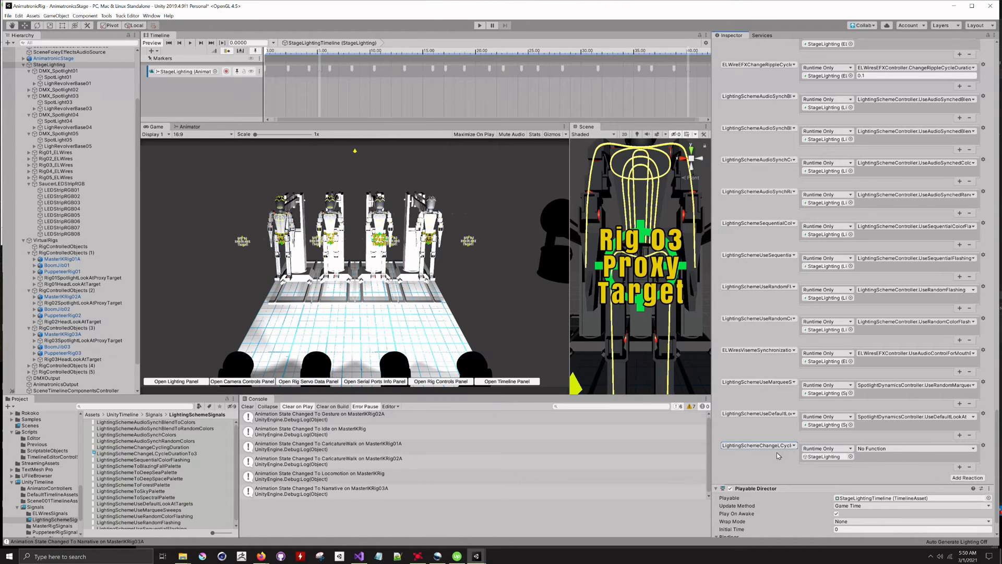
pyautogui.click(974, 449)
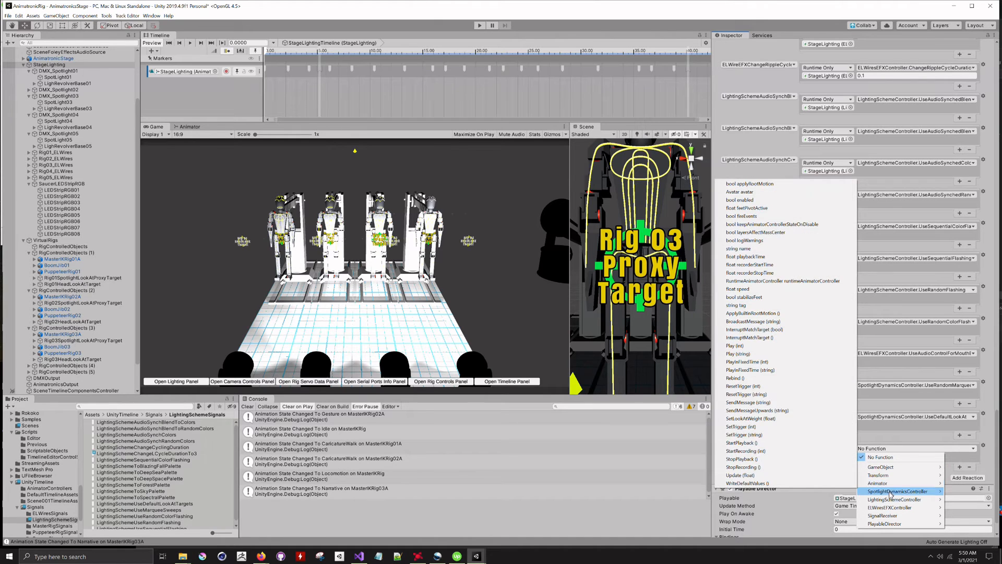
pyautogui.moveTo(891, 501)
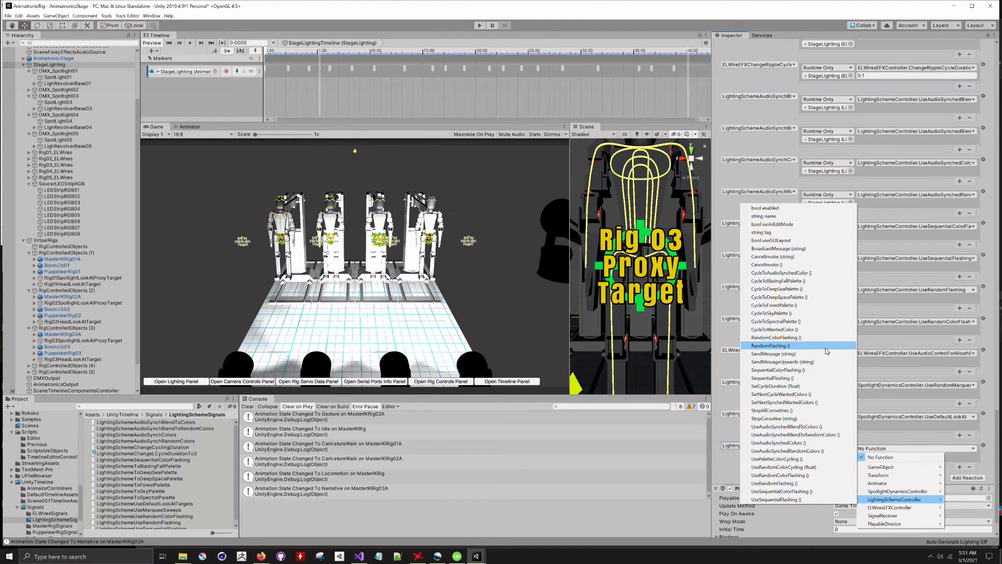
pyautogui.click(819, 385)
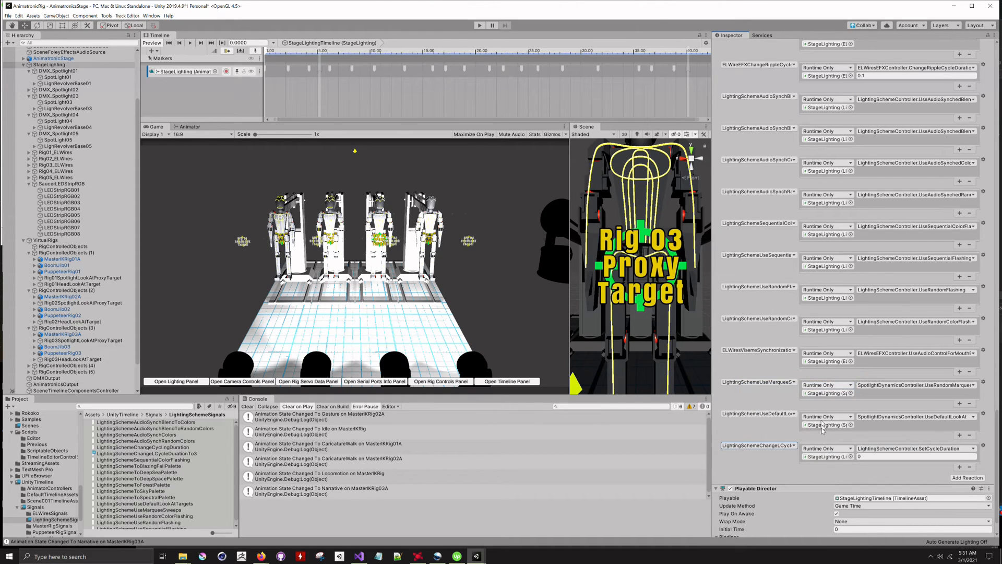
pyautogui.click(870, 457)
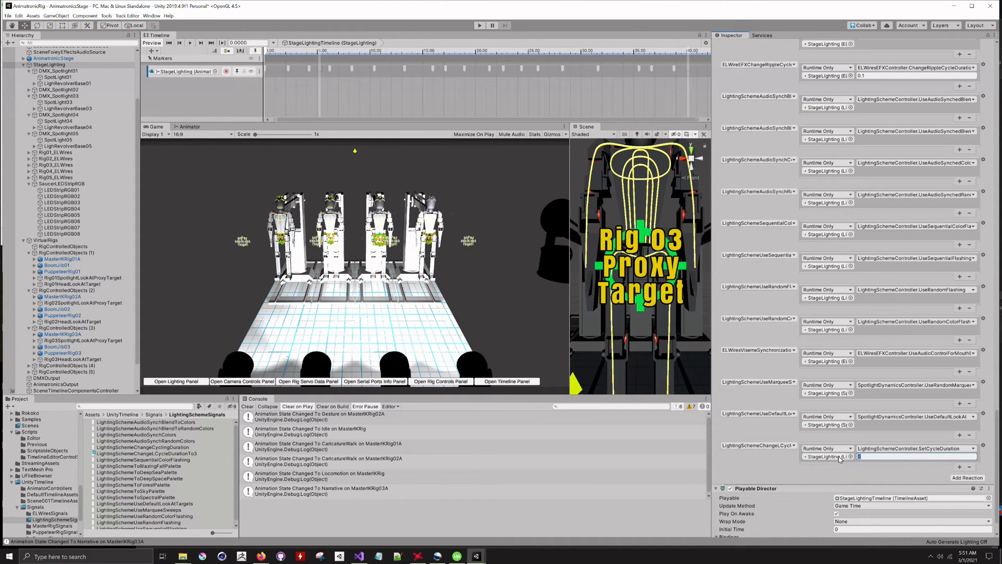
pyautogui.write('3')
pyautogui.click(764, 464)
# Return to the Signals folder and look over its signal subfolders, selecting LightingSchemeSignals
pyautogui.click(36, 508)
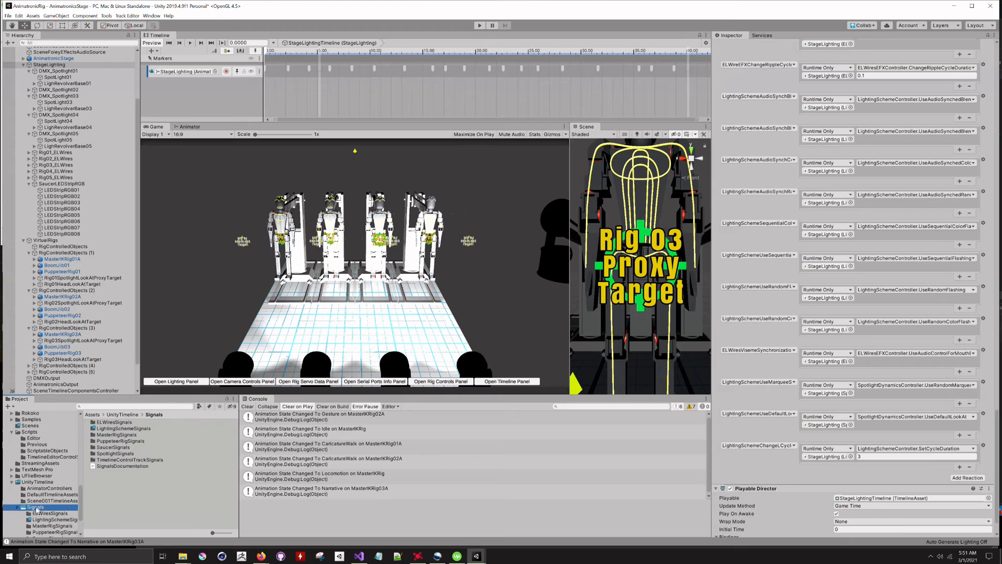
pyautogui.click(97, 429)
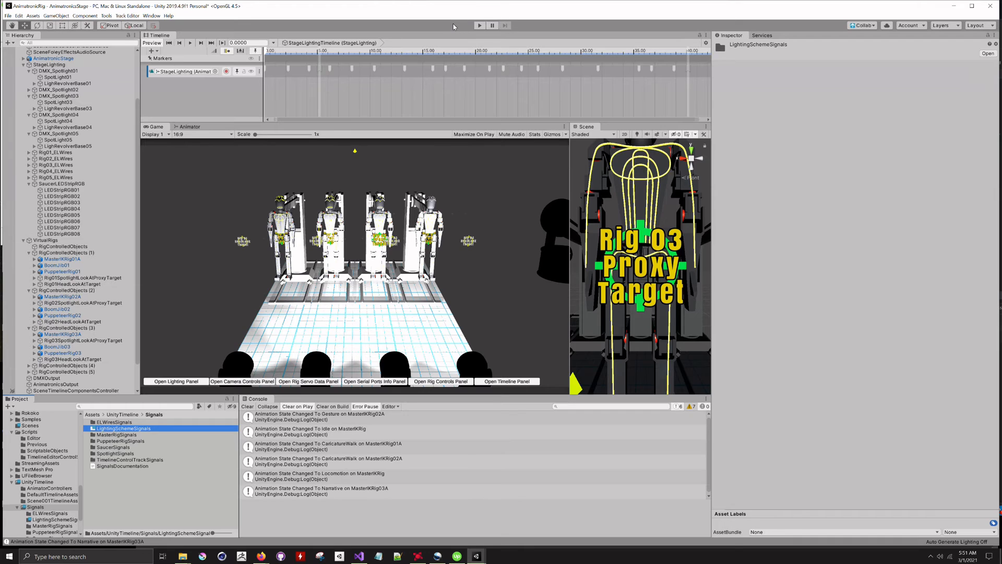
pyautogui.click(453, 25)
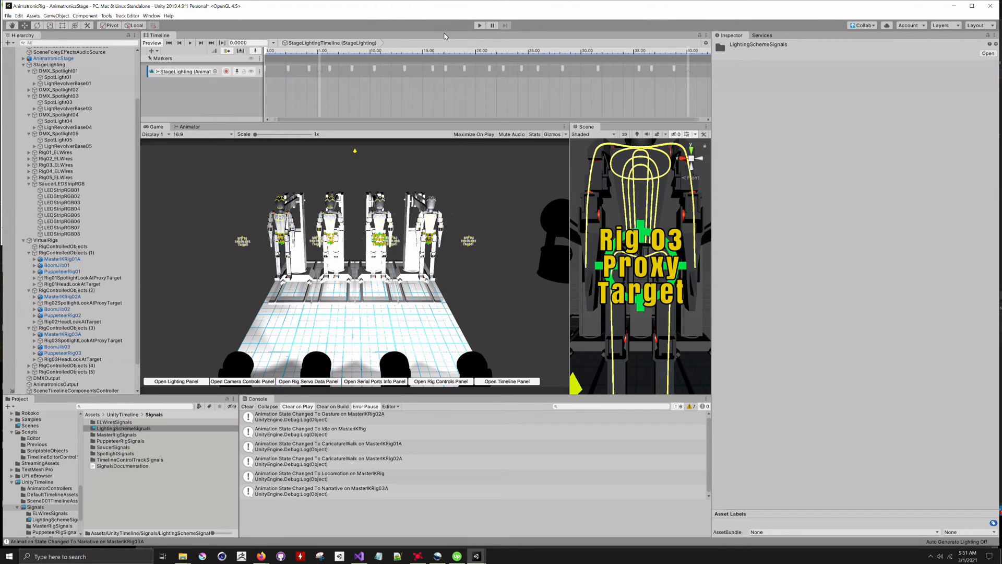
# Run the scene and frame the whole stage with all rigs and the saucer in an orthographic front Scene view
pyautogui.click(479, 27)
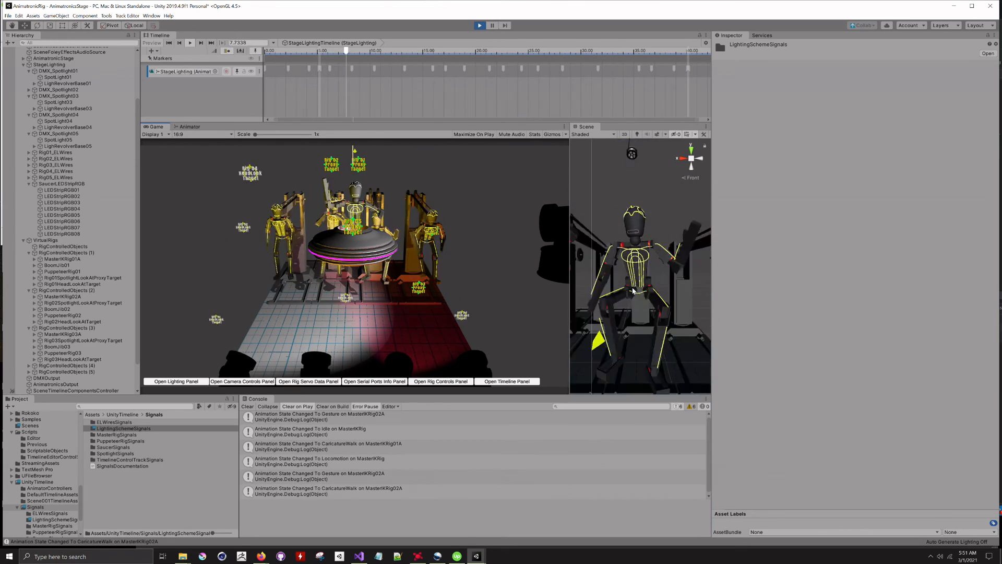
pyautogui.scroll(-10, 629, 298)
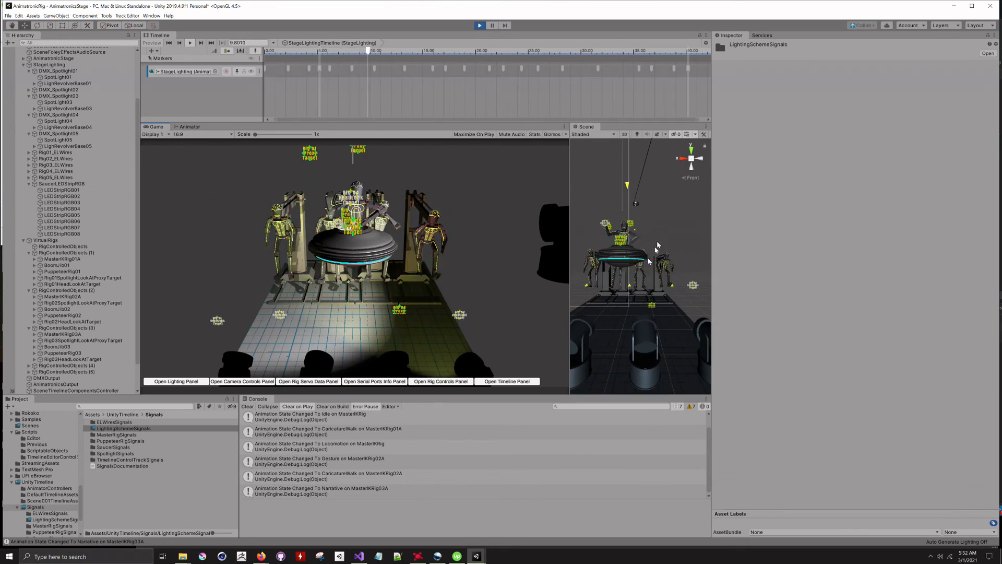
pyautogui.scroll(-3, 688, 189)
pyautogui.click(690, 177)
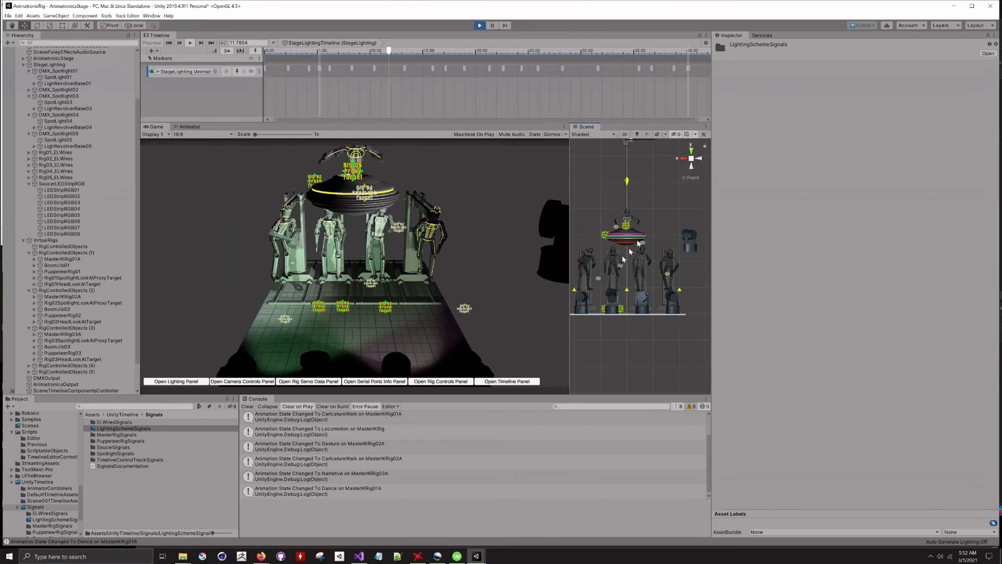
pyautogui.moveTo(620, 270); pyautogui.dragTo(635, 286, button='middle')
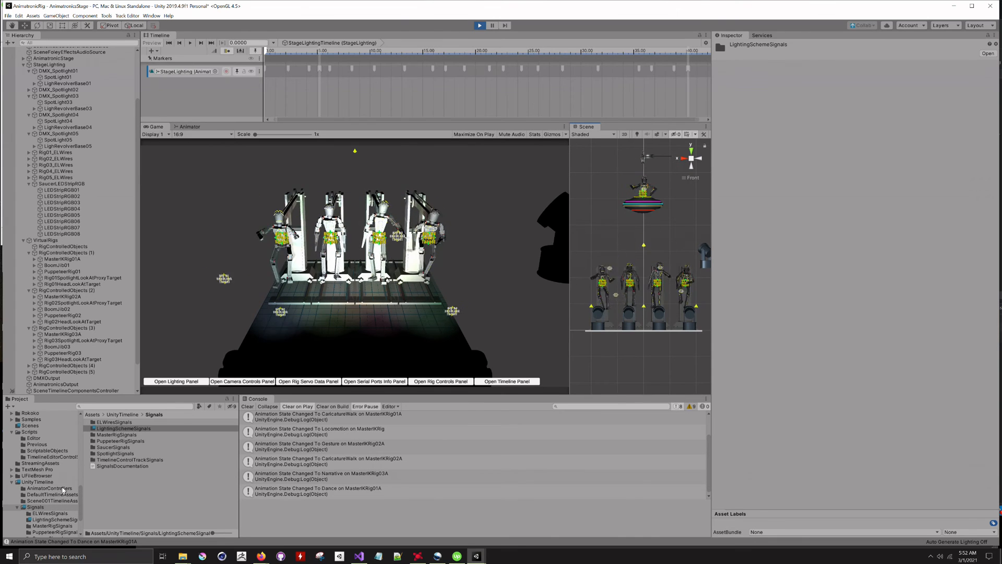
# Inspect MasterIKRig01A and its skinned mesh child, and open the MasterIKBody material assigned to the mesh's first material slot
pyautogui.click(79, 259)
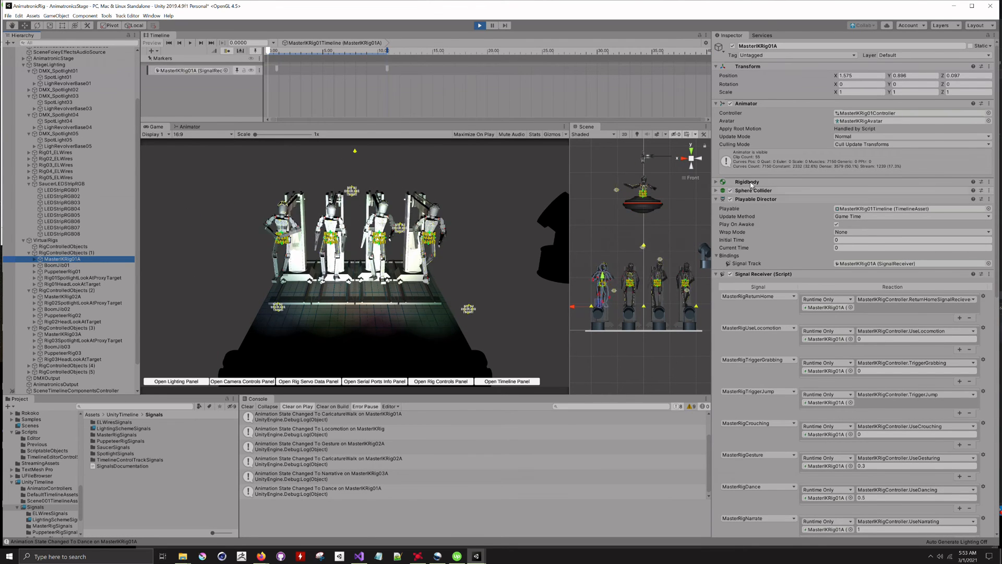
pyautogui.click(34, 260)
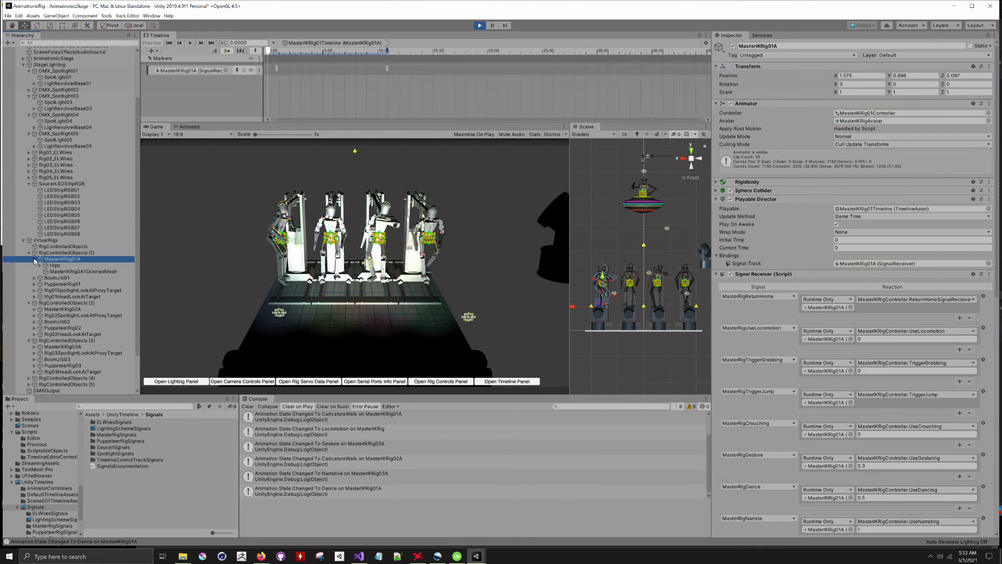
pyautogui.click(63, 272)
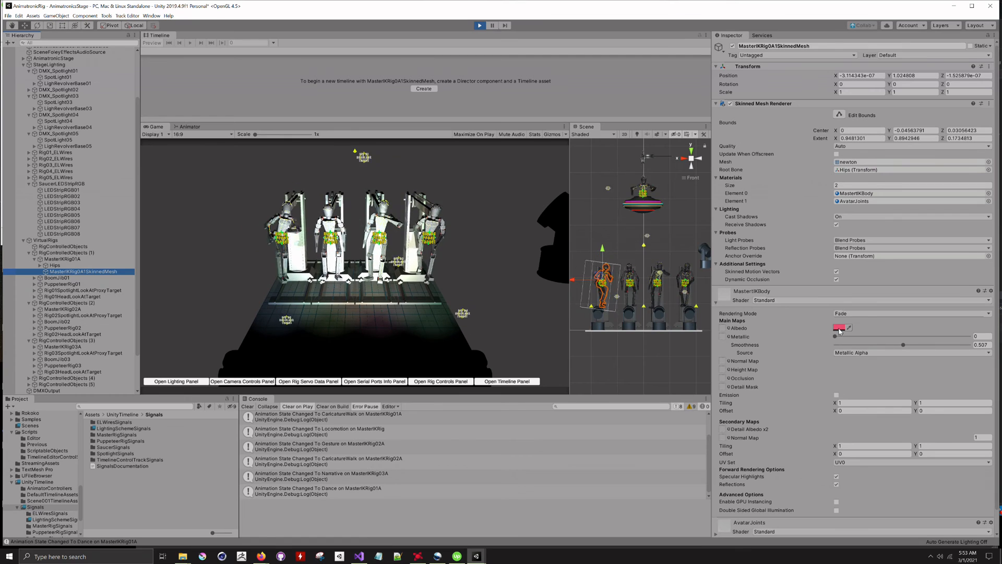
pyautogui.click(858, 194)
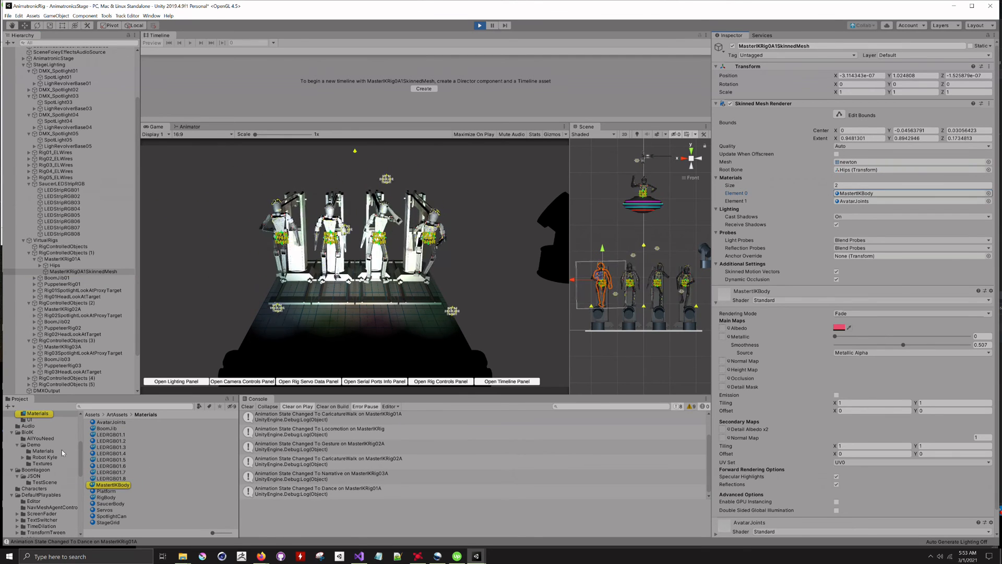
pyautogui.scroll(3, 60, 452)
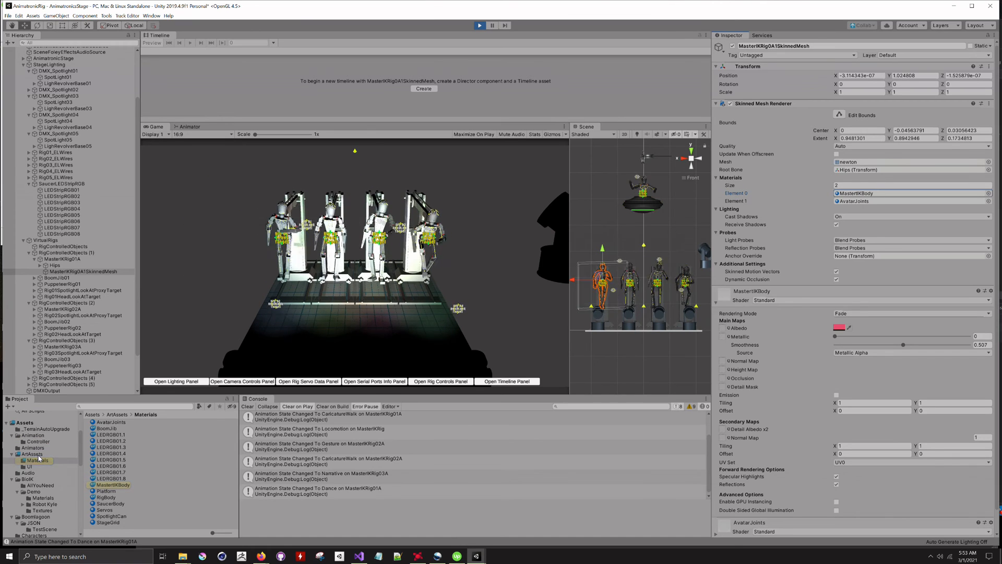
pyautogui.click(113, 484)
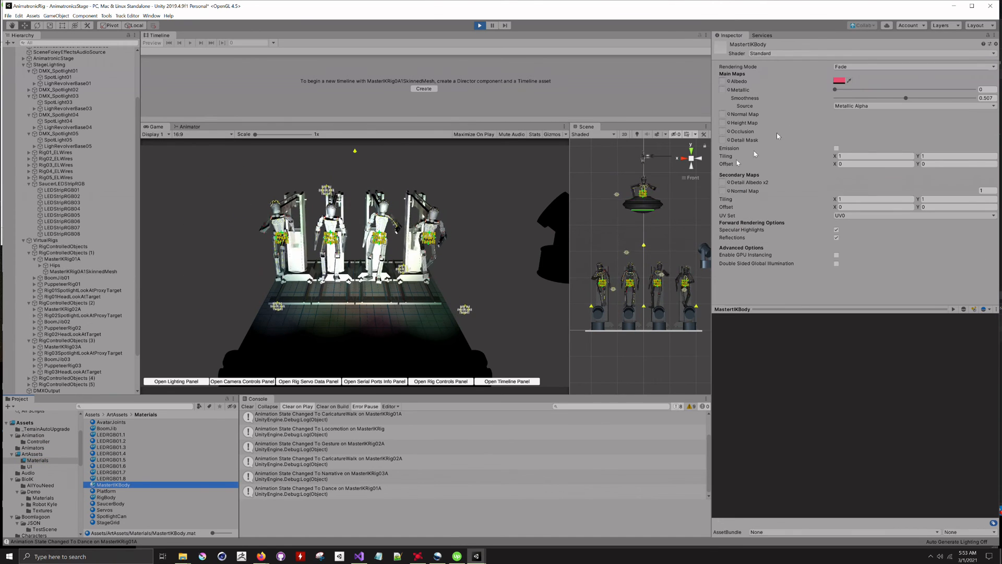
# Raise the MasterIKBody material's Albedo alpha to 1 to reveal the master rigs, and return it to 0
pyautogui.click(838, 81)
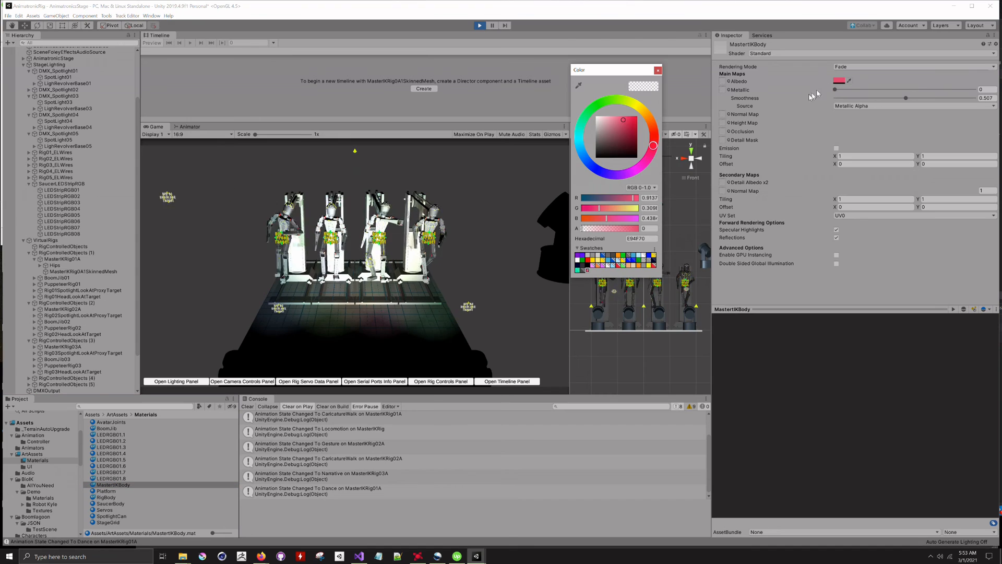
pyautogui.click(603, 228)
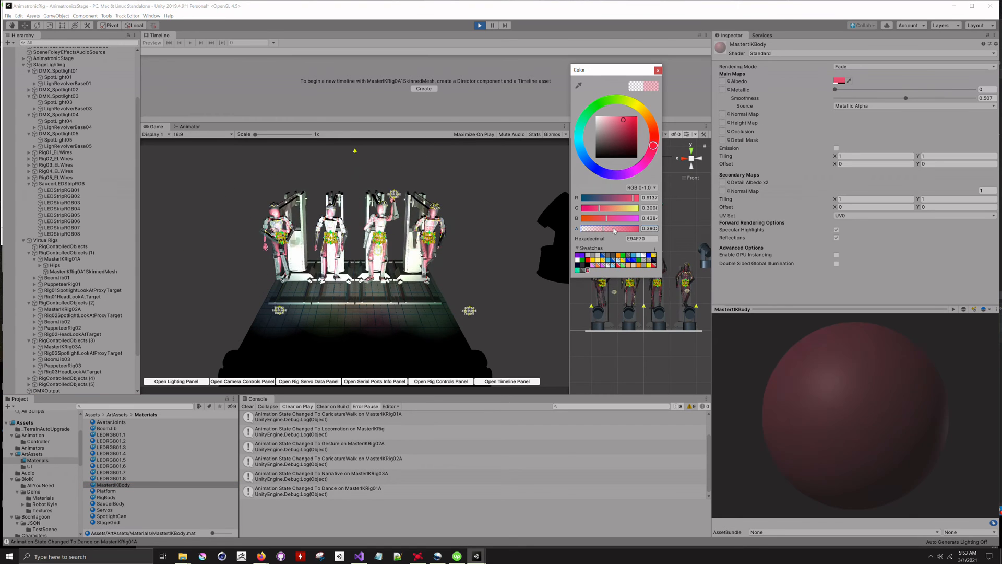
pyautogui.moveTo(613, 231); pyautogui.dragTo(659, 230)
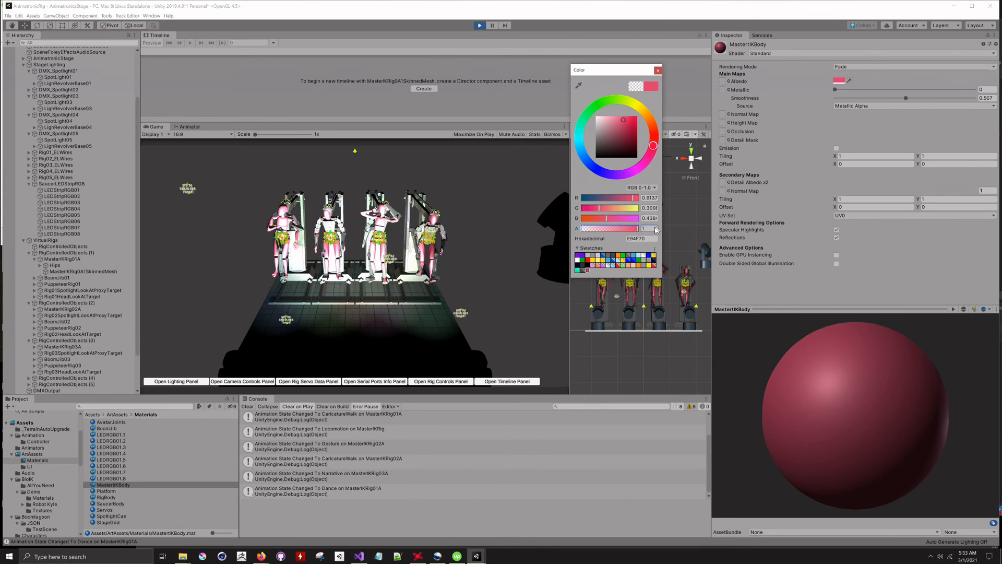
pyautogui.moveTo(636, 228); pyautogui.dragTo(559, 226)
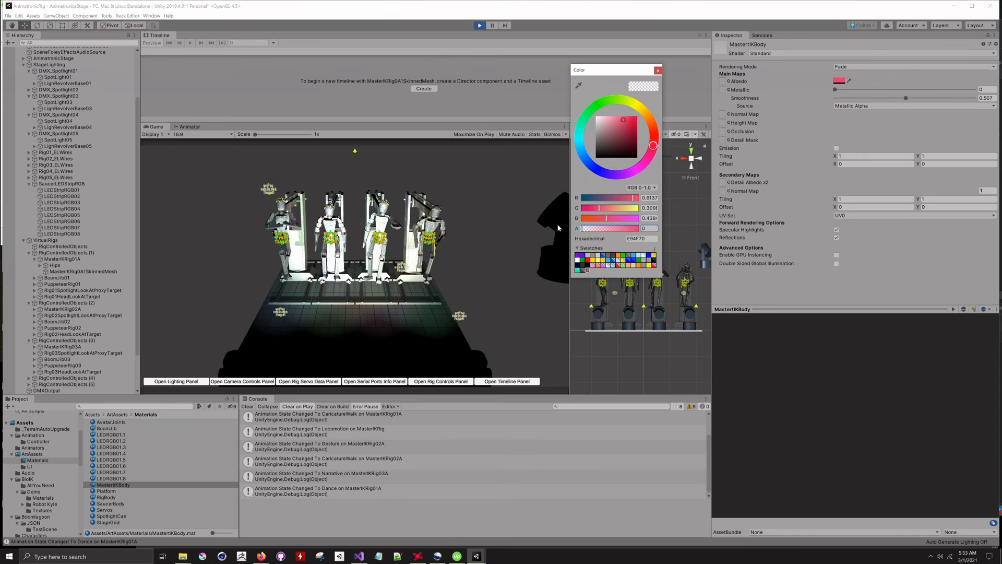
pyautogui.moveTo(582, 228)
pyautogui.mouseDown()
pyautogui.moveTo(626, 226)
pyautogui.moveTo(581, 228)
pyautogui.mouseUp()
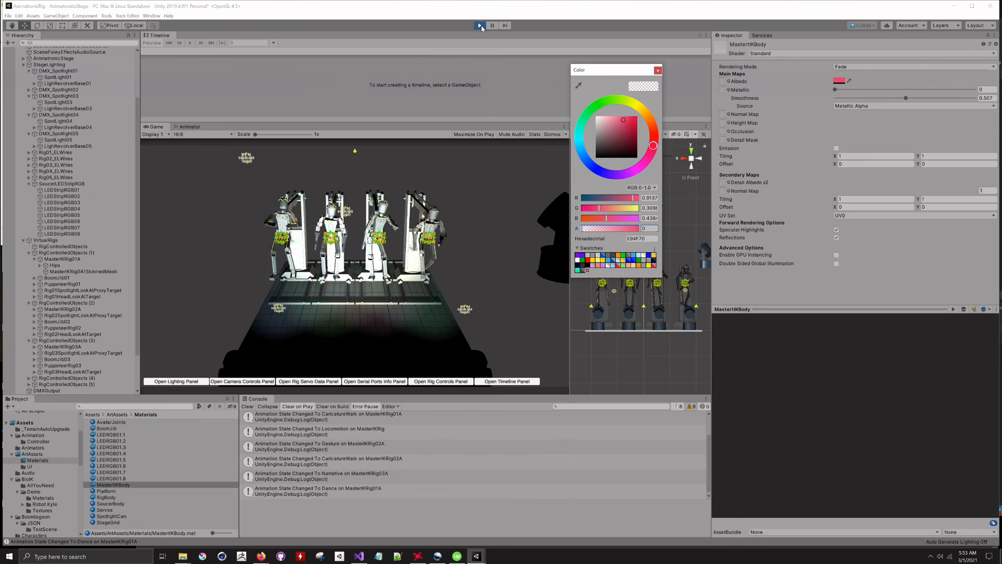
pyautogui.click(657, 70)
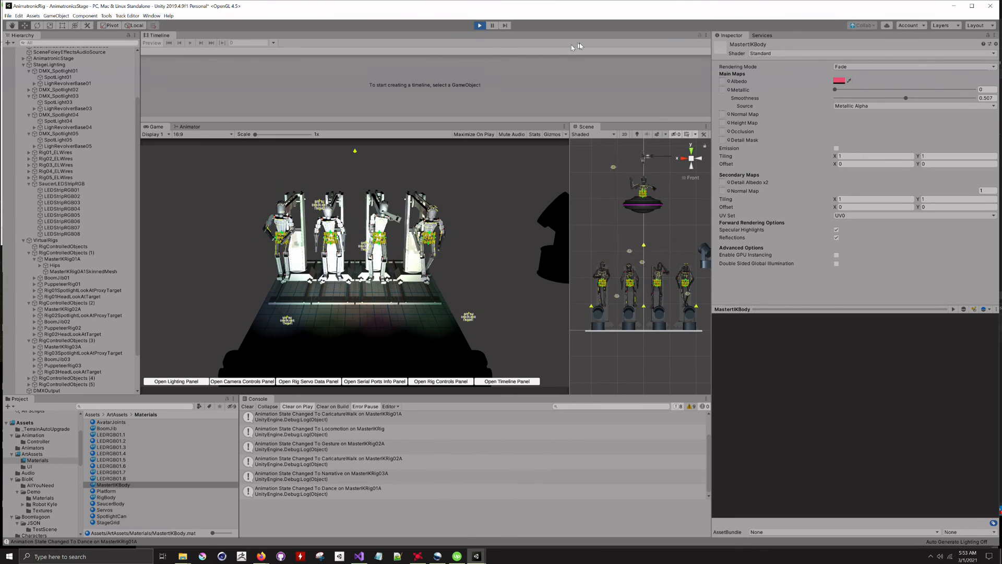
# Stop the running scene and inspect the timelines and components of StageLighting, MasterIKRig01A, MasterIKRig02A and MasterIKRig03A
pyautogui.click(478, 25)
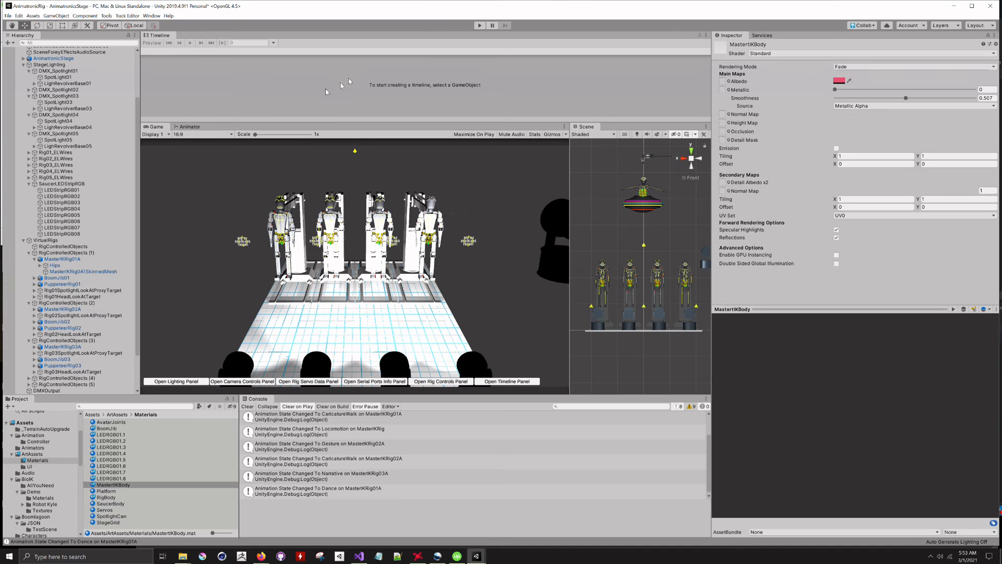
pyautogui.click(60, 65)
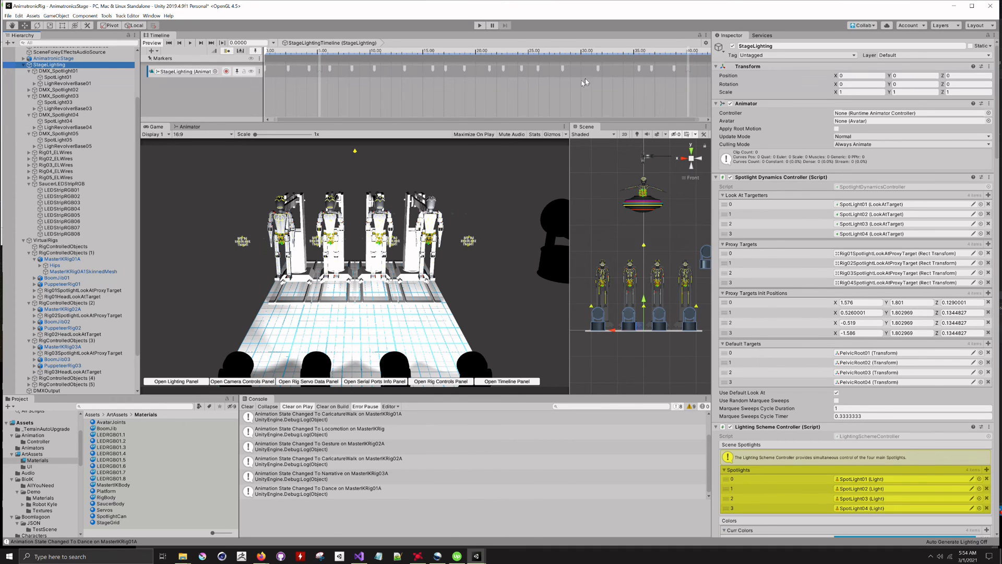
pyautogui.click(62, 259)
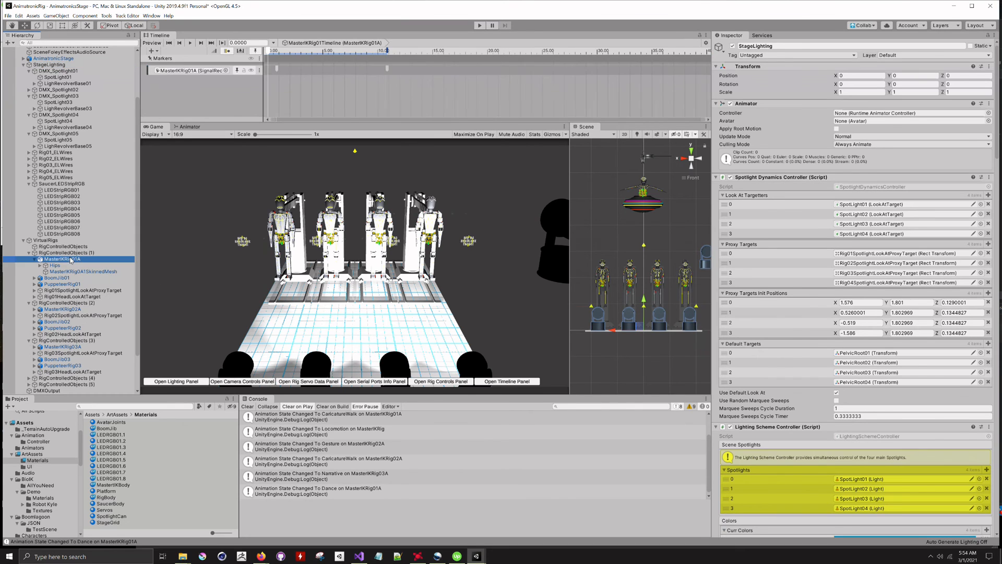
pyautogui.click(35, 259)
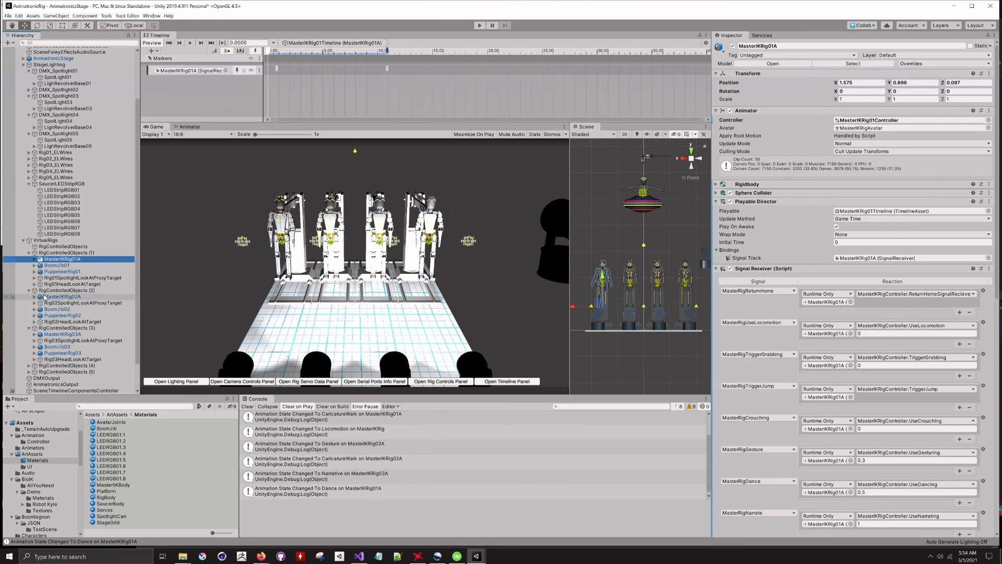
pyautogui.click(44, 296)
pyautogui.click(59, 335)
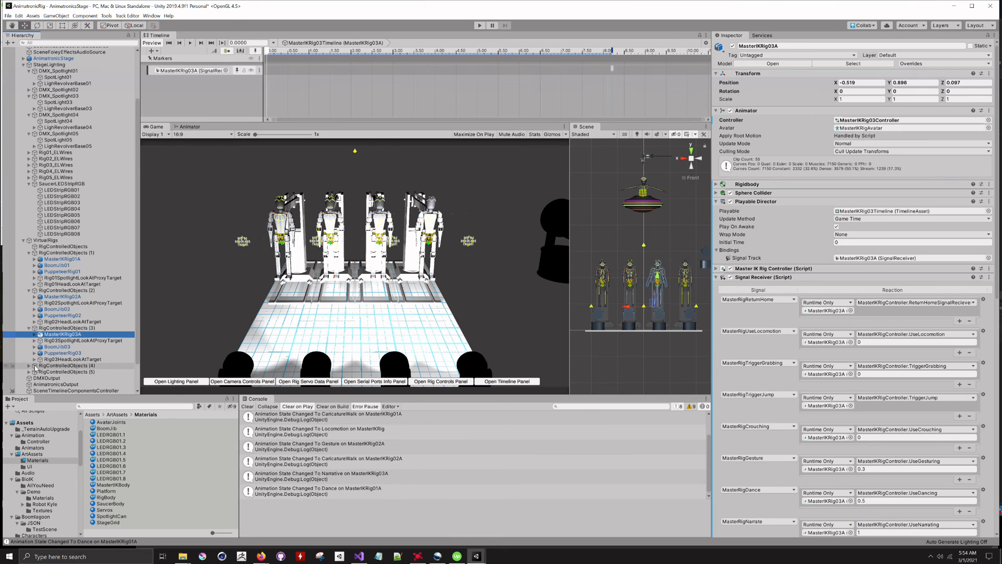
# Expand RigControlledObjects (4) and (5) to review their rig objects, and collapse SaucerAndRig
pyautogui.click(29, 365)
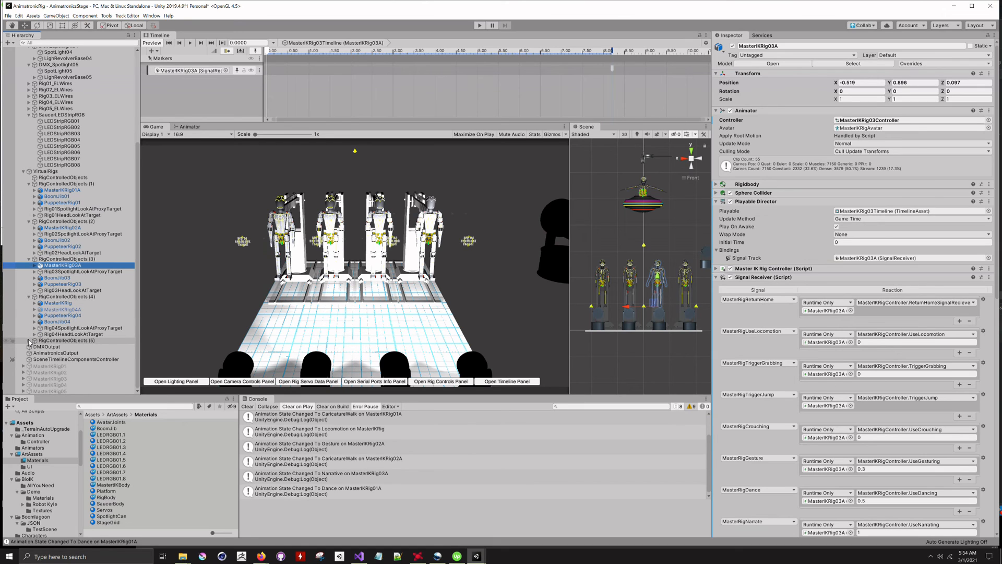
pyautogui.click(29, 340)
pyautogui.scroll(-3, 57, 345)
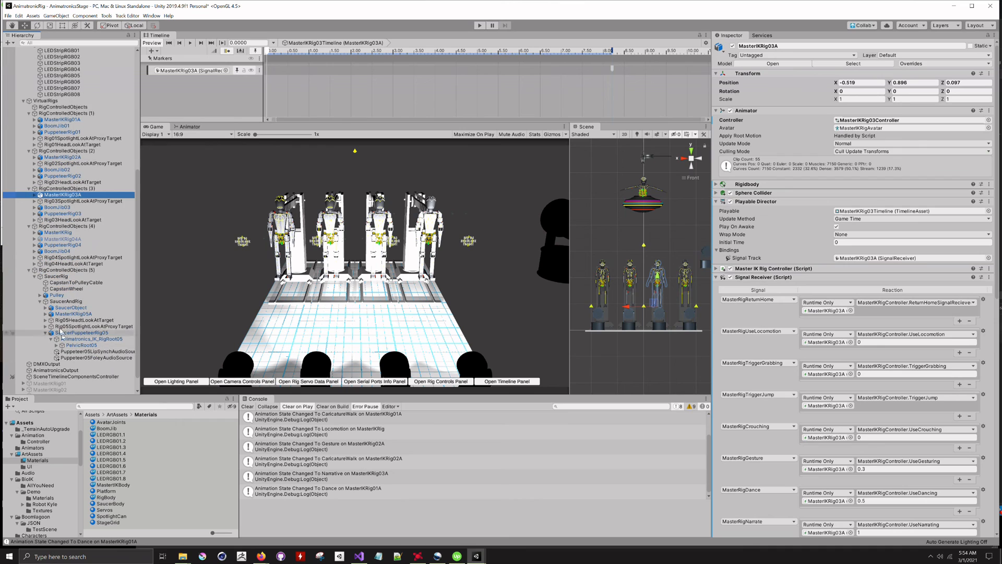
pyautogui.click(40, 302)
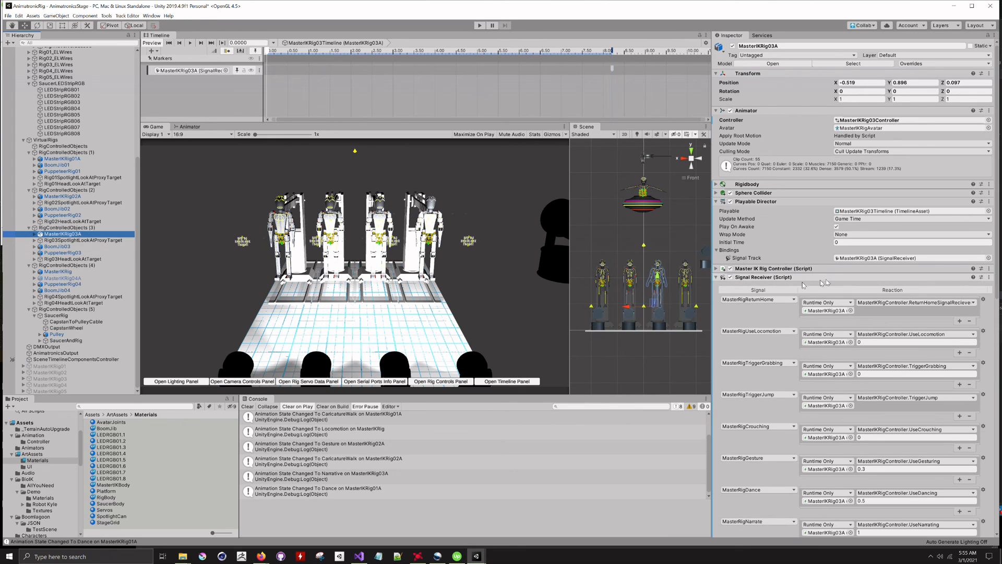
# Expand MasterIKRig03A's Master IK Rig Controller component and examine its behaviour settings and animation state names
pyautogui.click(717, 269)
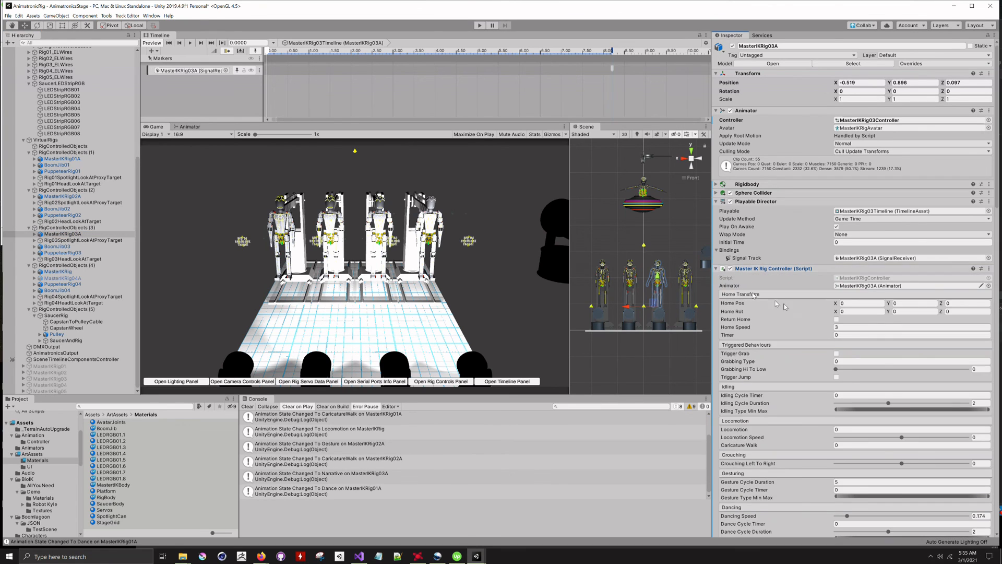
pyautogui.scroll(-10, 817, 327)
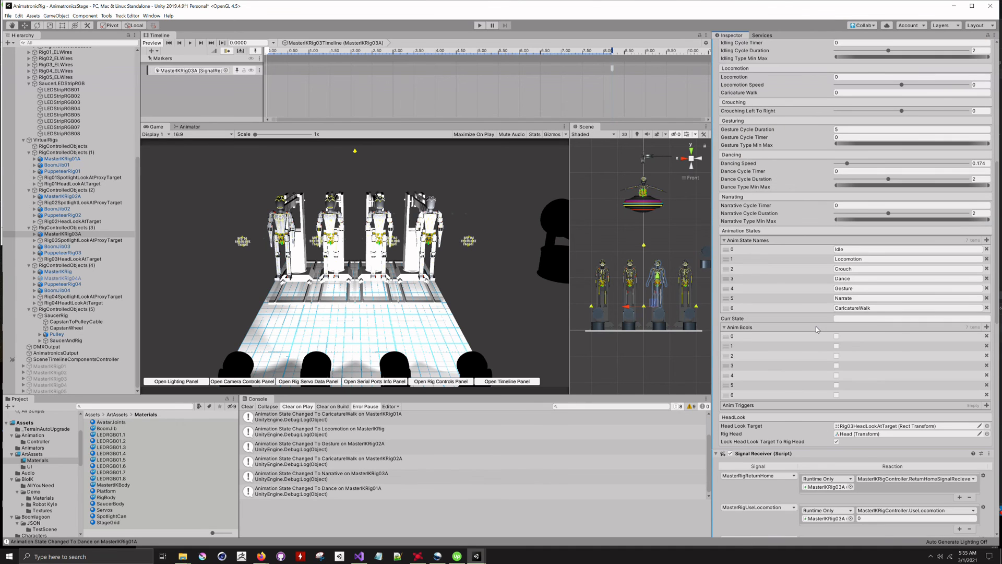